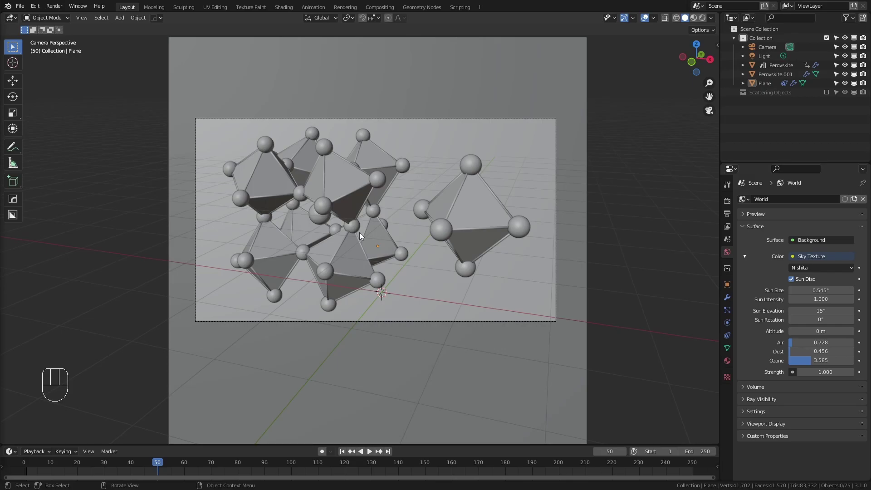
Select the large perovskite cluster and switch the viewport to rendered shading
{"action": "left_click", "coordinate": [380, 209]}
{"action": "key", "text": "z"}
{"action": "left_click", "coordinate": [381, 178]}
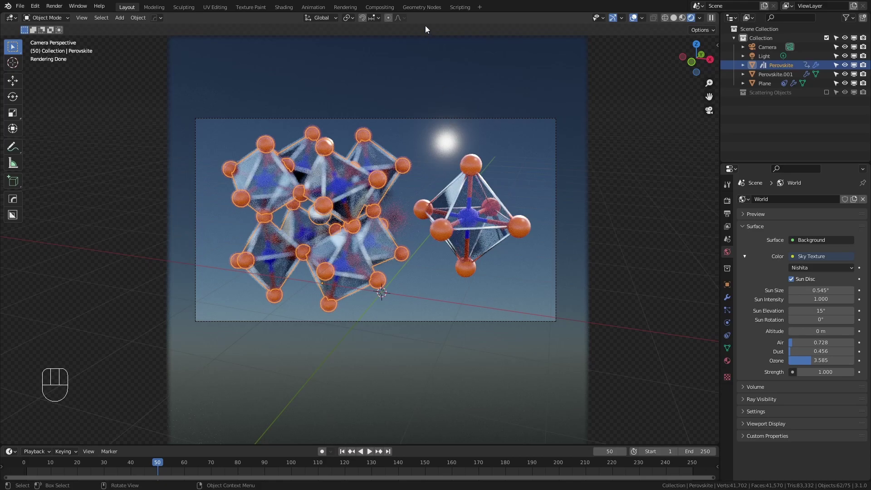
Switch to the Geometry Nodes workspace and examine the Grid Generation and Scale Controls frame of the Perovskite Builder tree
{"action": "left_click", "coordinate": [420, 7]}
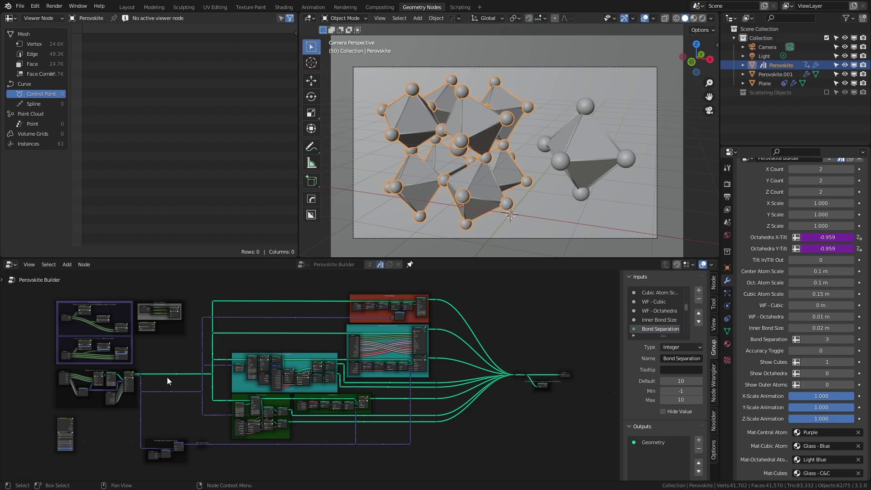
{"action": "scroll", "coordinate": [168, 376], "scroll_direction": "up", "scroll_amount": 3}
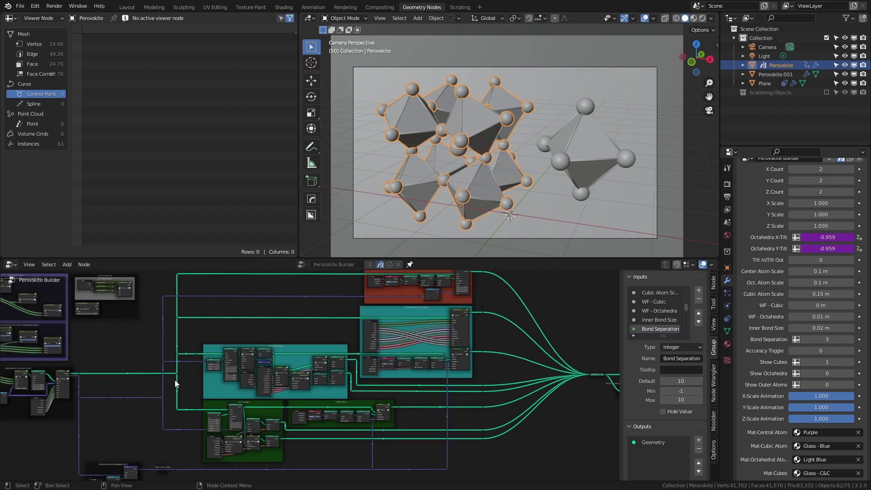
{"action": "middle_click_drag", "start_coordinate": [94, 356], "coordinate": [311, 316]}
{"action": "scroll", "coordinate": [311, 316], "scroll_direction": "up", "scroll_amount": 1}
{"action": "middle_click_drag", "start_coordinate": [194, 362], "coordinate": [305, 352]}
{"action": "scroll", "coordinate": [305, 352], "scroll_direction": "up", "scroll_amount": 1}
{"action": "scroll", "coordinate": [259, 358], "scroll_direction": "up", "scroll_amount": 1}
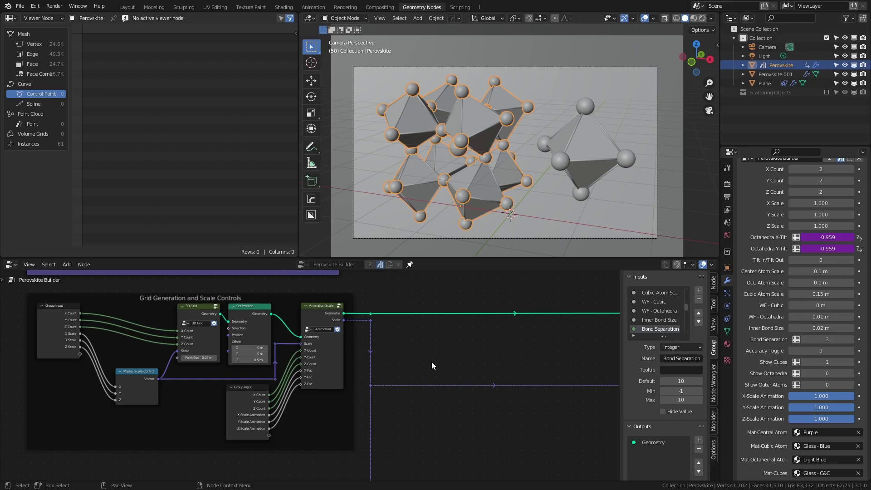
{"action": "scroll", "coordinate": [252, 333], "scroll_direction": "up", "scroll_amount": 2}
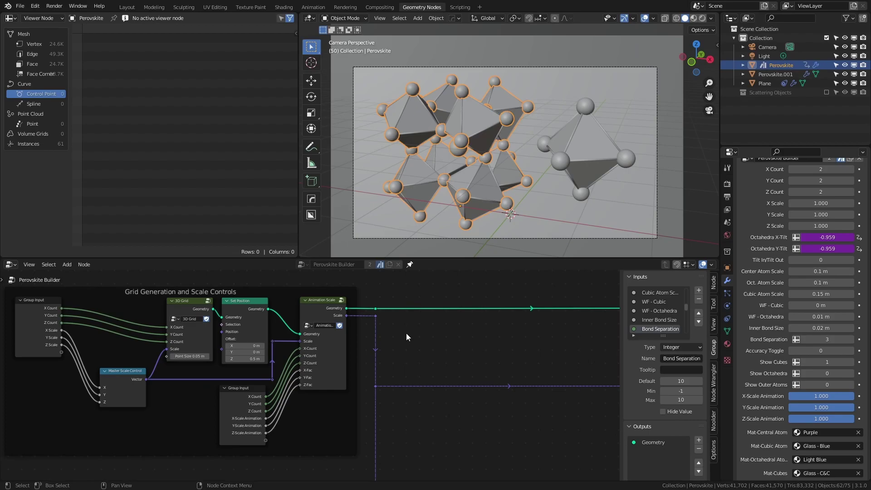
{"action": "key", "text": "shift+a"}
{"action": "mouse_move", "coordinate": [391, 474]}
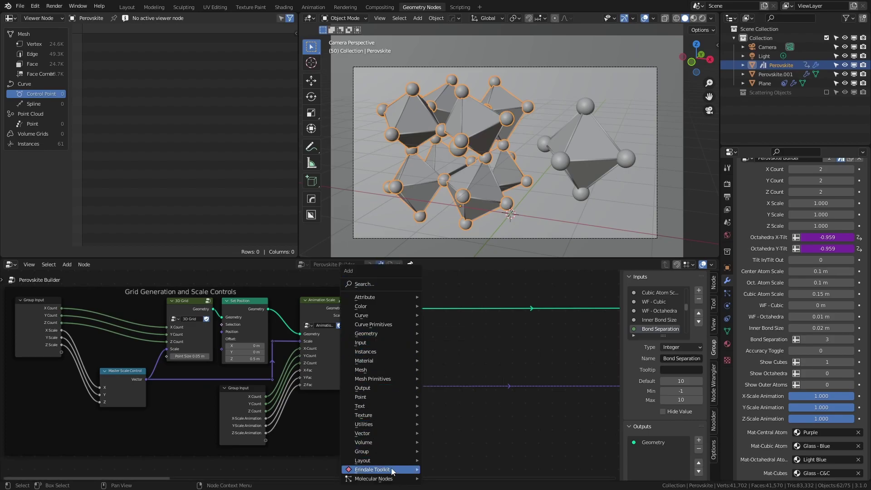
{"action": "mouse_move", "coordinate": [447, 442]}
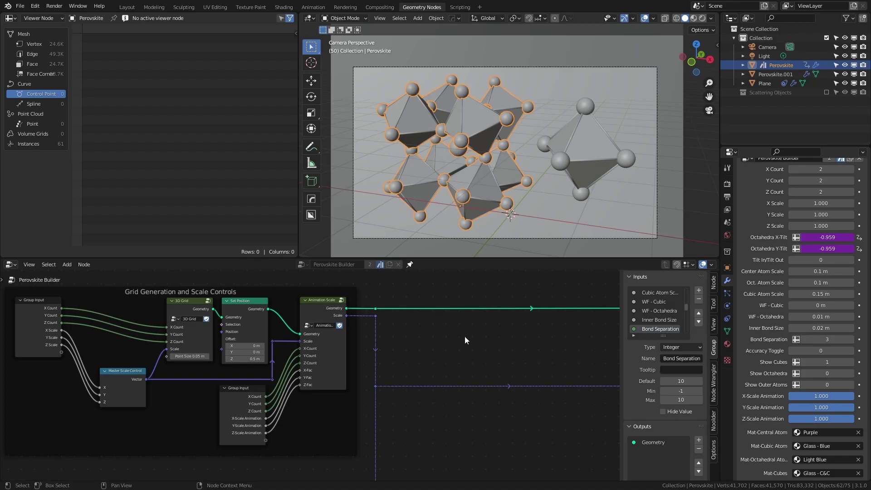
Look over the Octahedral Structure, Center Atoms, and Octahedral Atoms and Bonds frames of the Perovskite Builder tree
{"action": "scroll", "coordinate": [466, 339], "scroll_direction": "down", "scroll_amount": 2}
{"action": "scroll", "coordinate": [466, 338], "scroll_direction": "down", "scroll_amount": 3}
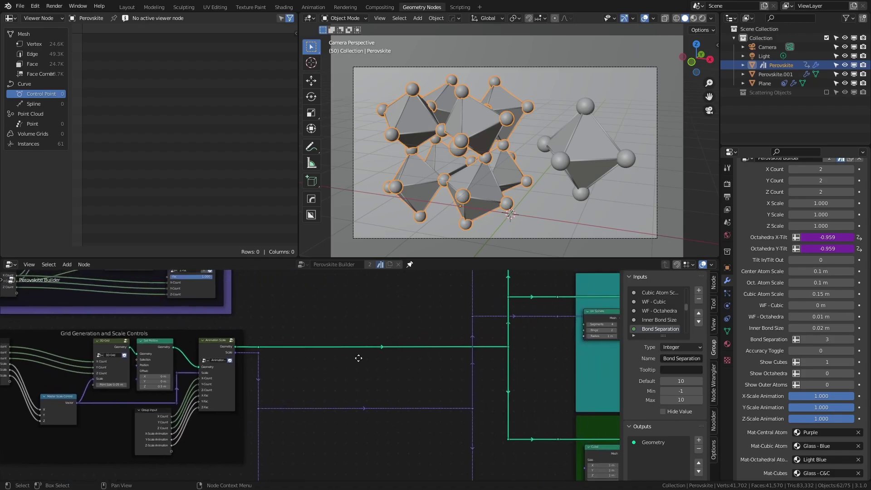
{"action": "middle_click_drag", "start_coordinate": [397, 341], "coordinate": [316, 396]}
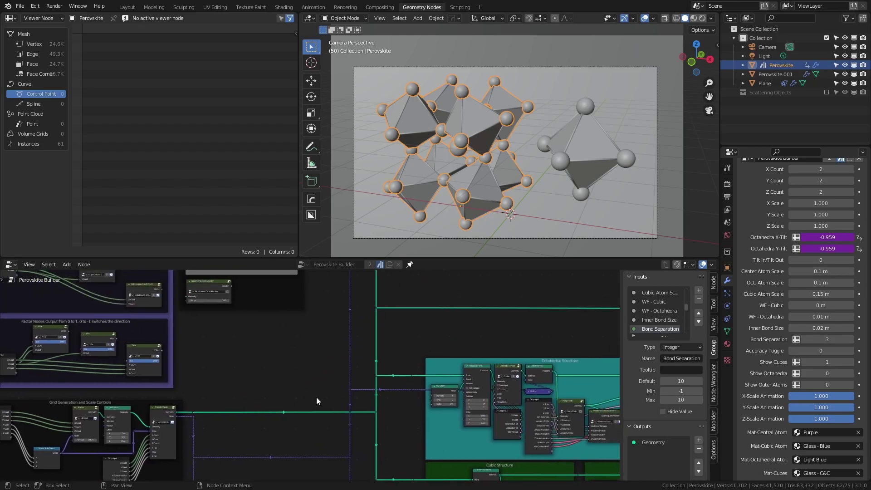
{"action": "scroll", "coordinate": [328, 369], "scroll_direction": "down", "scroll_amount": 3}
{"action": "middle_click_drag", "start_coordinate": [332, 357], "coordinate": [230, 391]}
{"action": "middle_click_drag", "start_coordinate": [367, 362], "coordinate": [319, 374]}
{"action": "scroll", "coordinate": [321, 373], "scroll_direction": "up", "scroll_amount": 2}
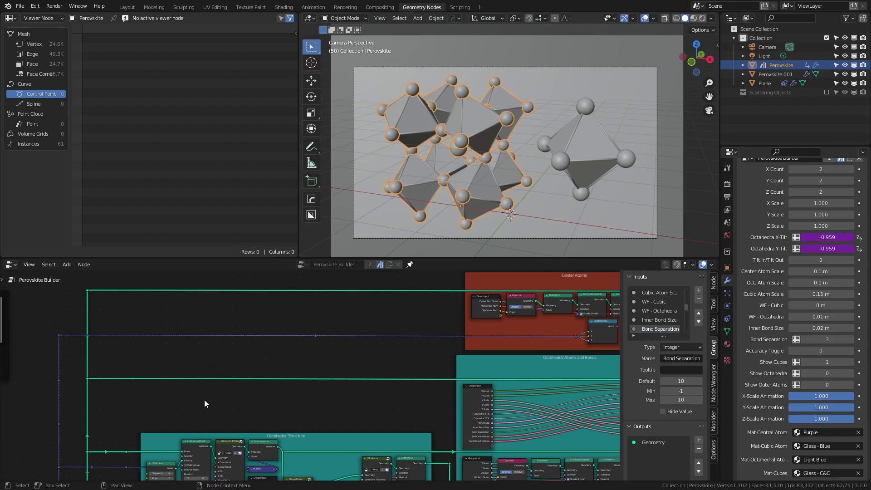
Survey the grid, factor, custom selection and atom scale frames, following the links through the structure frames to the final geometry join
{"action": "middle_click_drag", "start_coordinate": [180, 419], "coordinate": [420, 361]}
{"action": "scroll", "coordinate": [228, 361], "scroll_direction": "down", "scroll_amount": 4}
{"action": "middle_click_drag", "start_coordinate": [188, 384], "coordinate": [300, 271]}
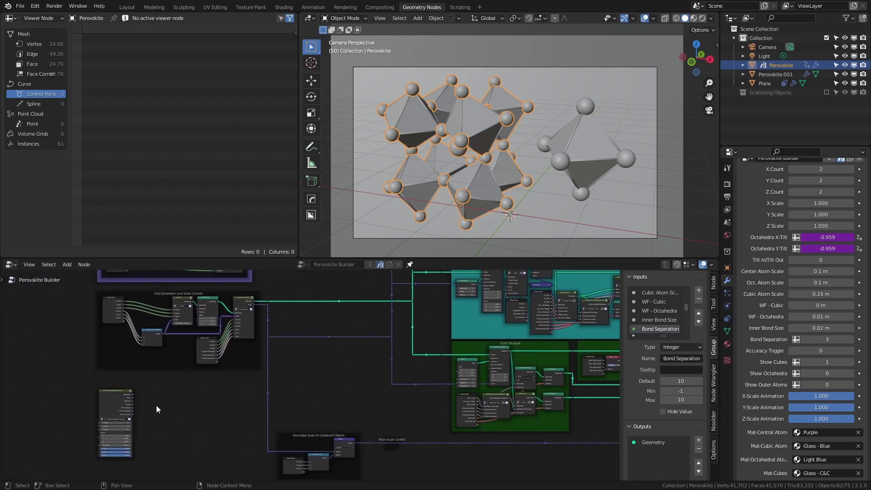
{"action": "middle_click_drag", "start_coordinate": [184, 358], "coordinate": [157, 167]}
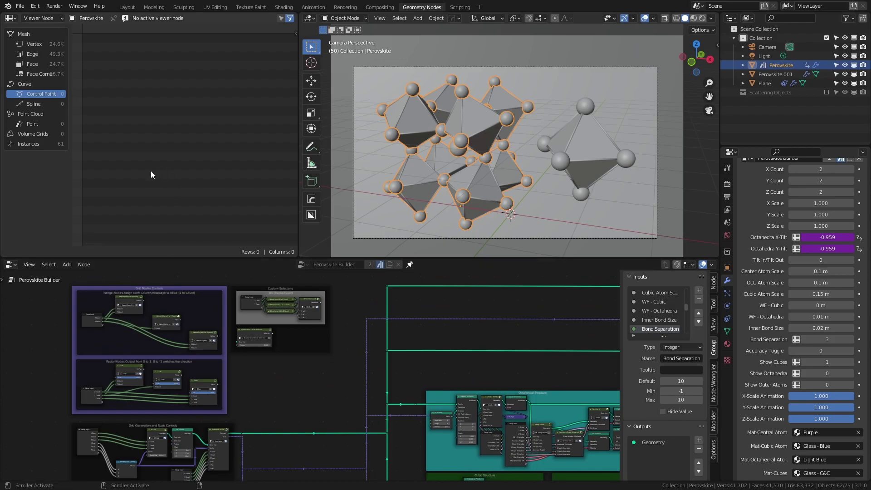
{"action": "middle_click_drag", "start_coordinate": [254, 387], "coordinate": [202, 362]}
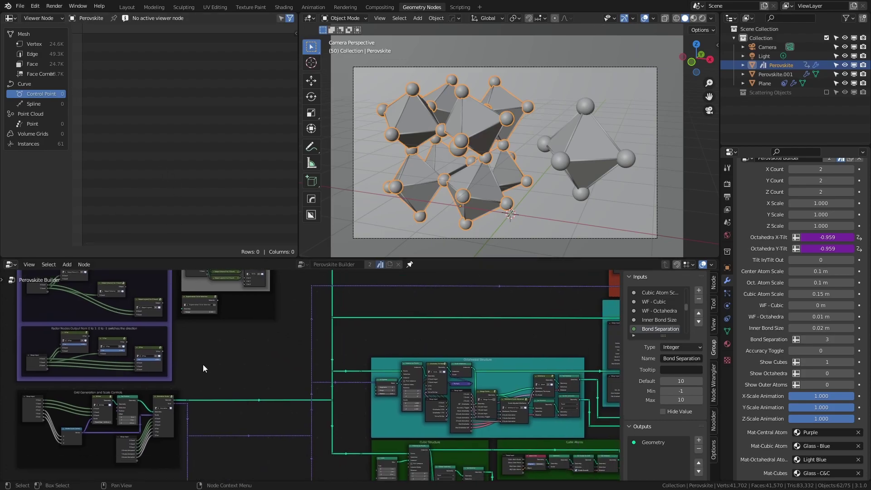
{"action": "scroll", "coordinate": [144, 387], "scroll_direction": "up", "scroll_amount": 3}
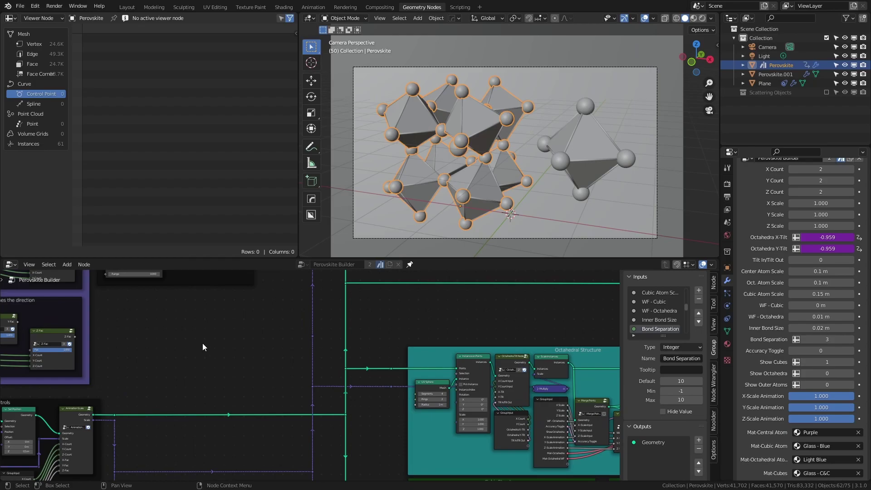
{"action": "middle_click_drag", "start_coordinate": [202, 346], "coordinate": [4, 373]}
{"action": "scroll", "coordinate": [159, 341], "scroll_direction": "down", "scroll_amount": 4}
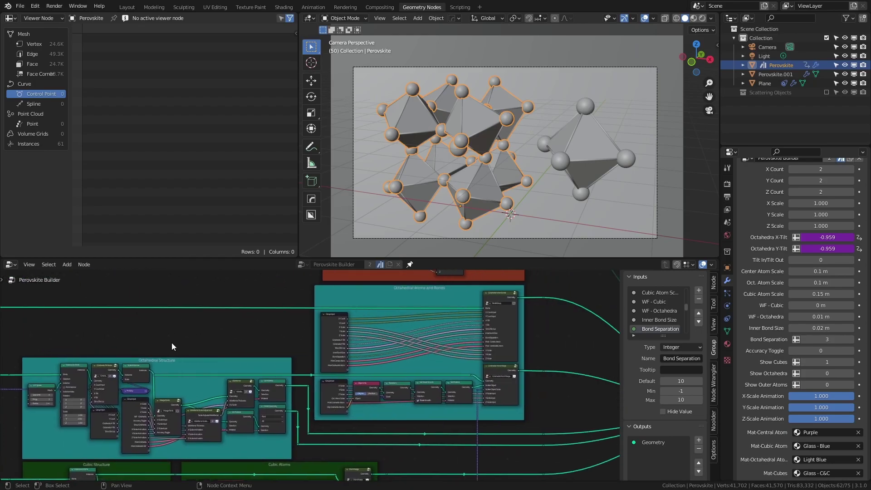
{"action": "middle_click_drag", "start_coordinate": [233, 334], "coordinate": [232, 304]}
{"action": "scroll", "coordinate": [232, 309], "scroll_direction": "down", "scroll_amount": 2}
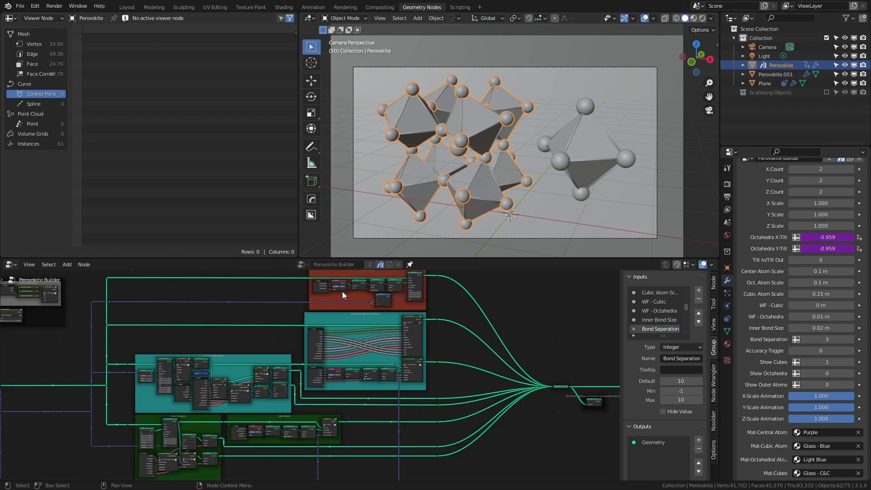
Select the Plane object and show the 3D viewport of this workspace in rendered shading
{"action": "left_click", "coordinate": [534, 96]}
{"action": "key", "text": "z"}
{"action": "left_click", "coordinate": [548, 45]}
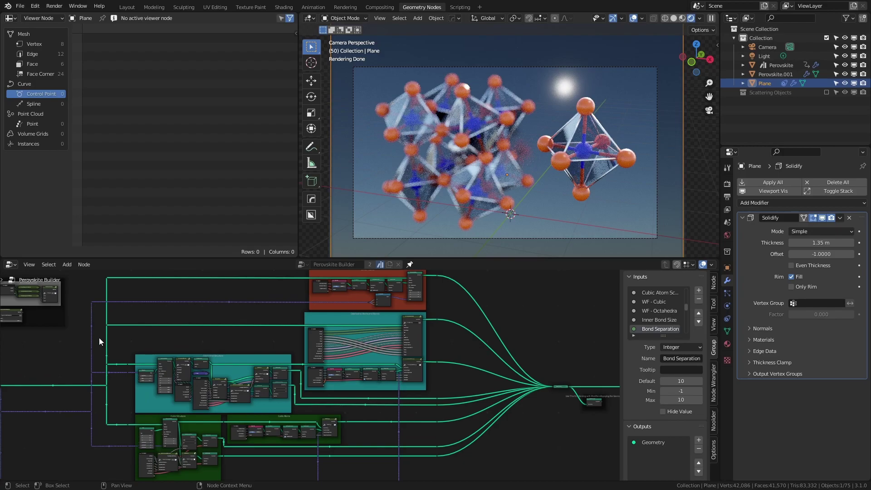
Examine the Group Input sockets that feed the large node group in the Octahedral Atoms and Bonds frame
{"action": "scroll", "coordinate": [412, 349], "scroll_direction": "up", "scroll_amount": 4}
{"action": "middle_click_drag", "start_coordinate": [453, 310], "coordinate": [380, 358]}
{"action": "scroll", "coordinate": [380, 358], "scroll_direction": "up", "scroll_amount": 10}
{"action": "middle_click_drag", "start_coordinate": [387, 323], "coordinate": [344, 358]}
{"action": "scroll", "coordinate": [344, 358], "scroll_direction": "up", "scroll_amount": 2}
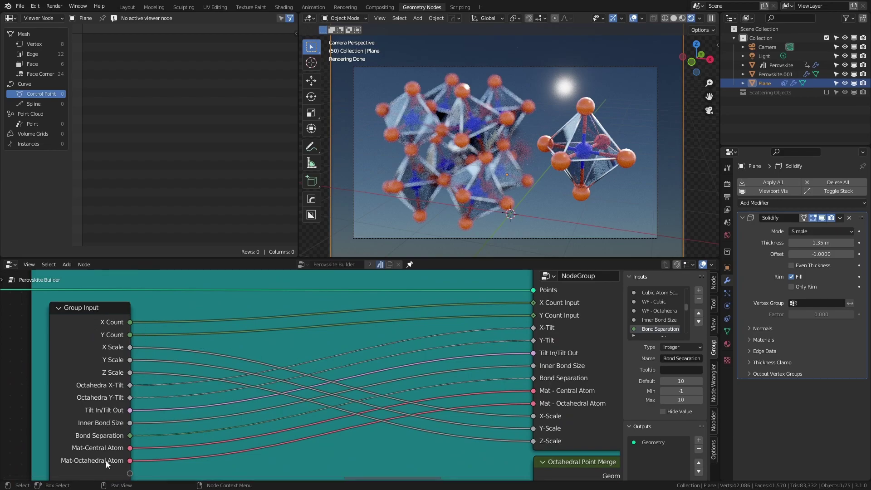
Select the single octahedron, Perovskite.001, and view it up close in the viewport
{"action": "left_click", "coordinate": [571, 189]}
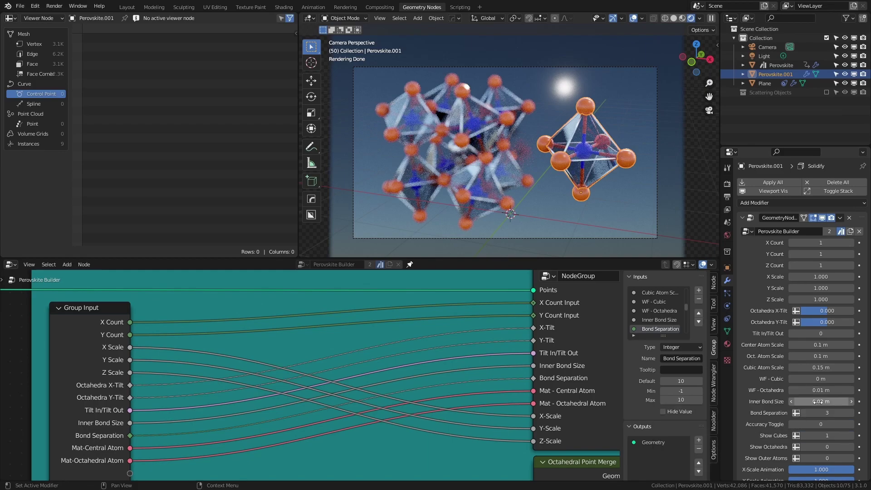
{"action": "scroll", "coordinate": [646, 224], "scroll_direction": "up", "scroll_amount": 3}
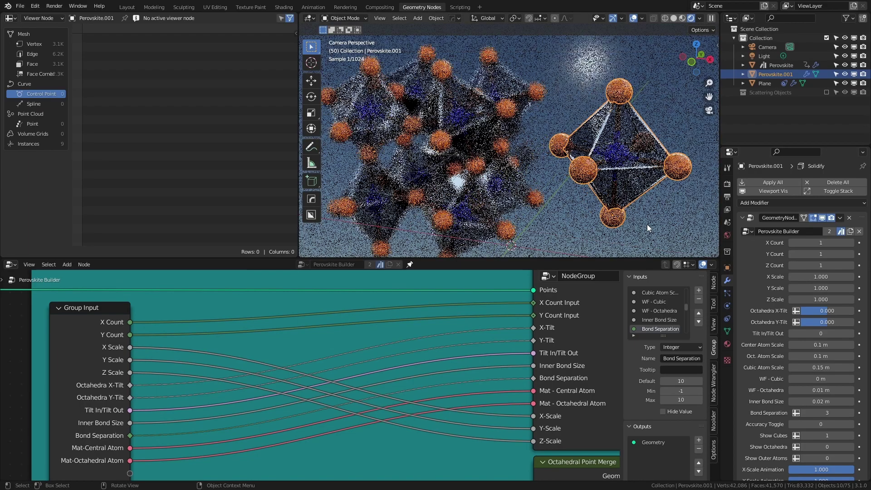
{"action": "middle_click_drag", "start_coordinate": [636, 206], "coordinate": [548, 205], "text": "shift"}
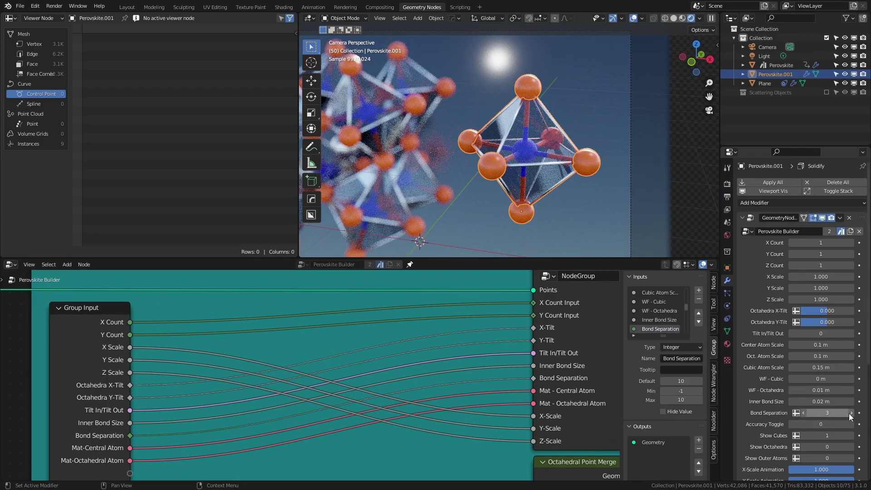
Try Bond Separation values of 1 and 4 on the single octahedron, and return it to 3
{"action": "left_click", "coordinate": [803, 413]}
{"action": "left_click", "coordinate": [803, 413]}
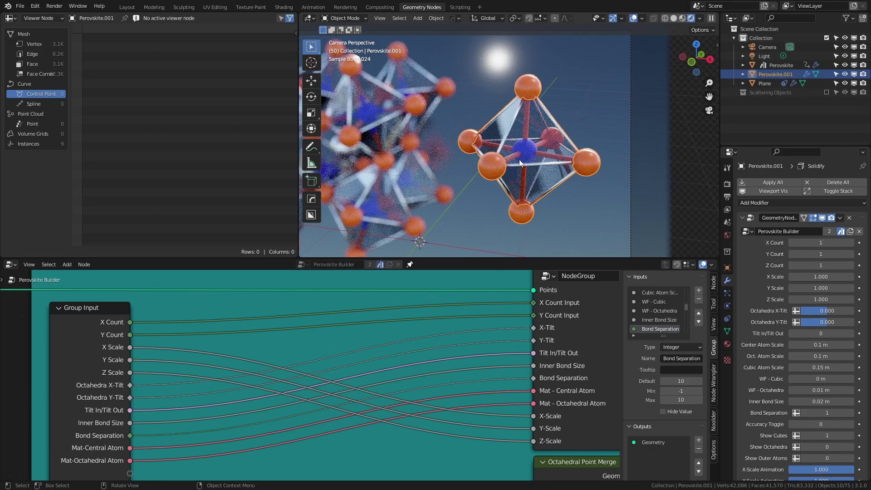
{"action": "left_click", "coordinate": [851, 412]}
{"action": "left_click", "coordinate": [850, 413]}
{"action": "left_click", "coordinate": [850, 413]}
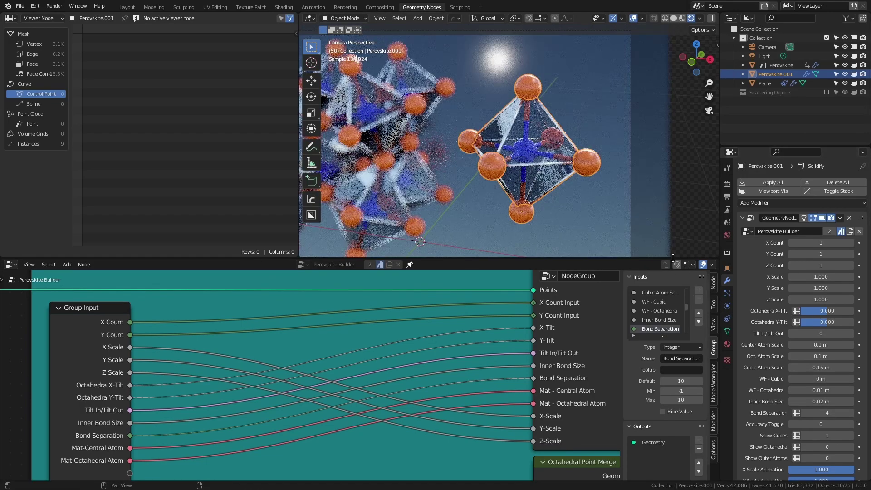
{"action": "left_click", "coordinate": [802, 413]}
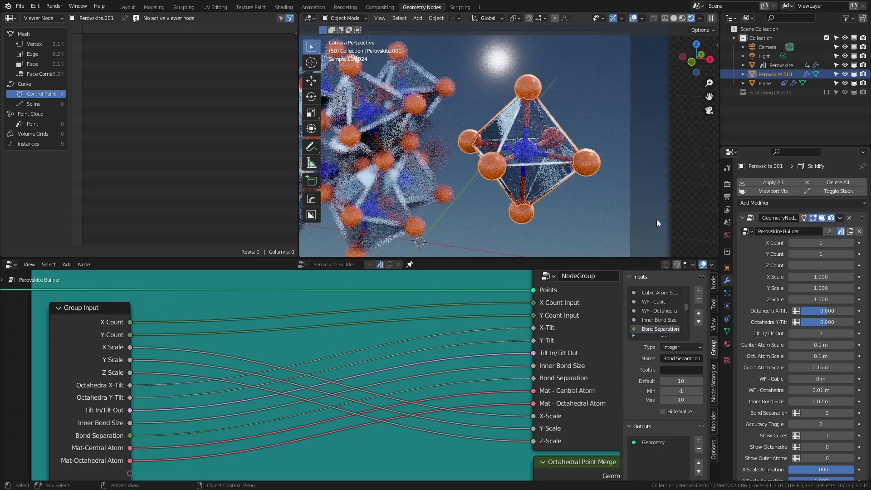
Open the Octahedral Inner Bonds node group for editing and bring its whole node layout into view
{"action": "middle_click_drag", "start_coordinate": [418, 368], "coordinate": [273, 360]}
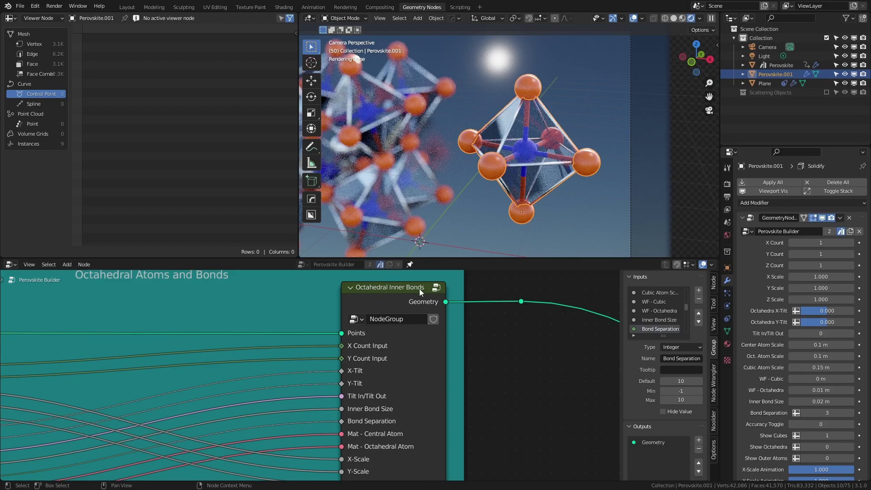
{"action": "left_click", "coordinate": [435, 287]}
{"action": "scroll", "coordinate": [270, 355], "scroll_direction": "down", "scroll_amount": 8}
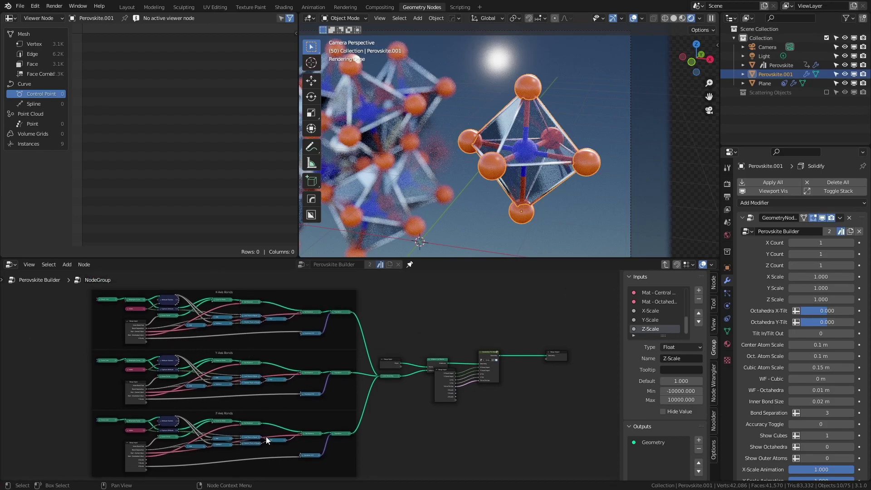
Move the tilt Group Input node clear of the Instance on Points node, placing it directly beneath
{"action": "scroll", "coordinate": [401, 388], "scroll_direction": "up", "scroll_amount": 10}
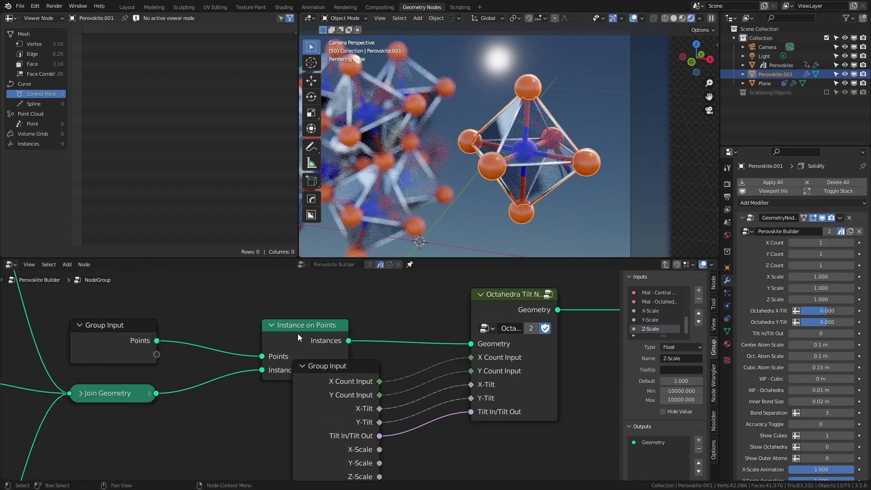
{"action": "left_click", "coordinate": [318, 382]}
{"action": "left_click_drag", "start_coordinate": [317, 367], "coordinate": [286, 394]}
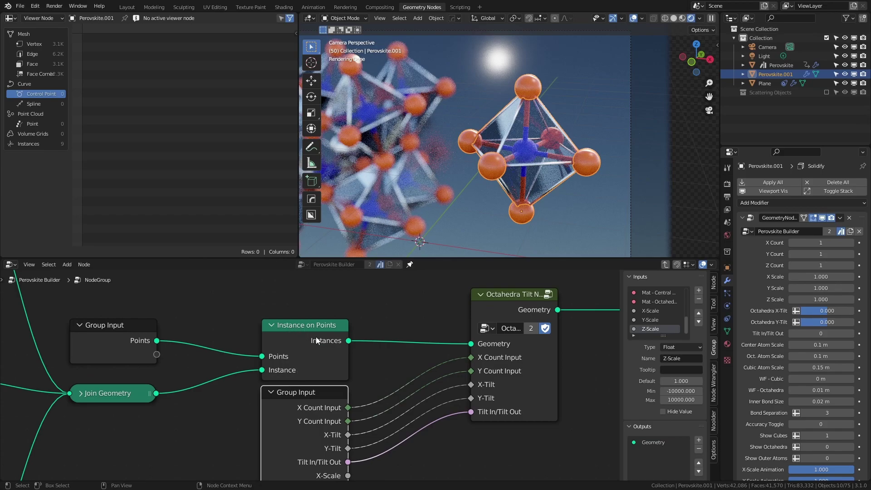
Trace the inner bonds group from the Octahedra Tilt node back through Join Geometry to the X, Y and Z axis bond frames
{"action": "middle_click_drag", "start_coordinate": [495, 318], "coordinate": [365, 336]}
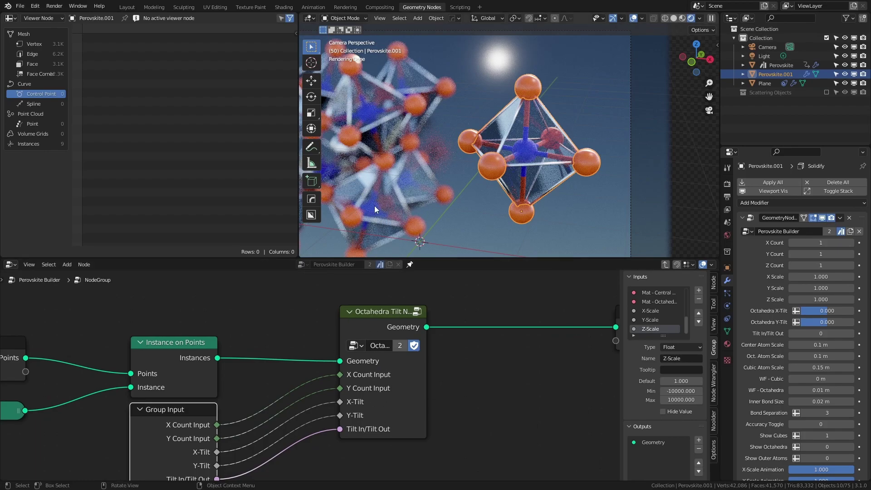
{"action": "middle_click_drag", "start_coordinate": [247, 318], "coordinate": [406, 286]}
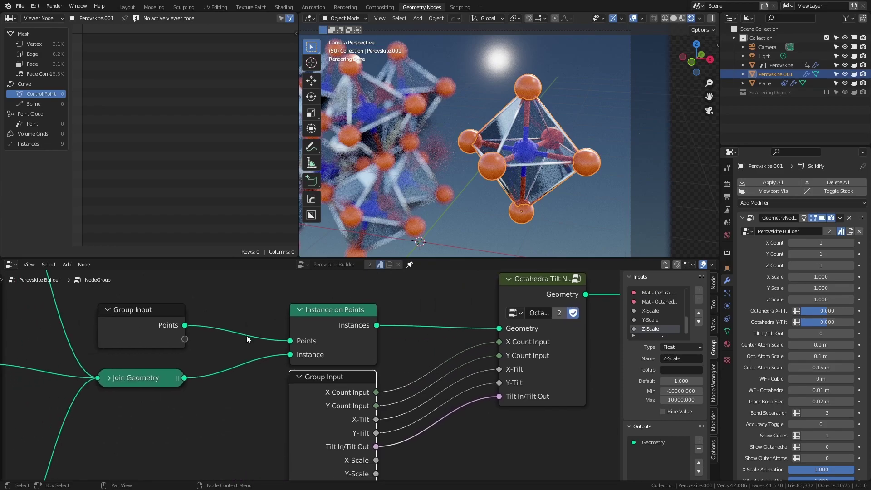
{"action": "middle_click_drag", "start_coordinate": [124, 378], "coordinate": [470, 376]}
{"action": "scroll", "coordinate": [251, 368], "scroll_direction": "down", "scroll_amount": 4}
{"action": "middle_click_drag", "start_coordinate": [186, 351], "coordinate": [356, 296]}
{"action": "middle_click_drag", "start_coordinate": [211, 374], "coordinate": [243, 338]}
{"action": "middle_click_drag", "start_coordinate": [199, 371], "coordinate": [326, 346]}
{"action": "scroll", "coordinate": [298, 360], "scroll_direction": "down", "scroll_amount": 6}
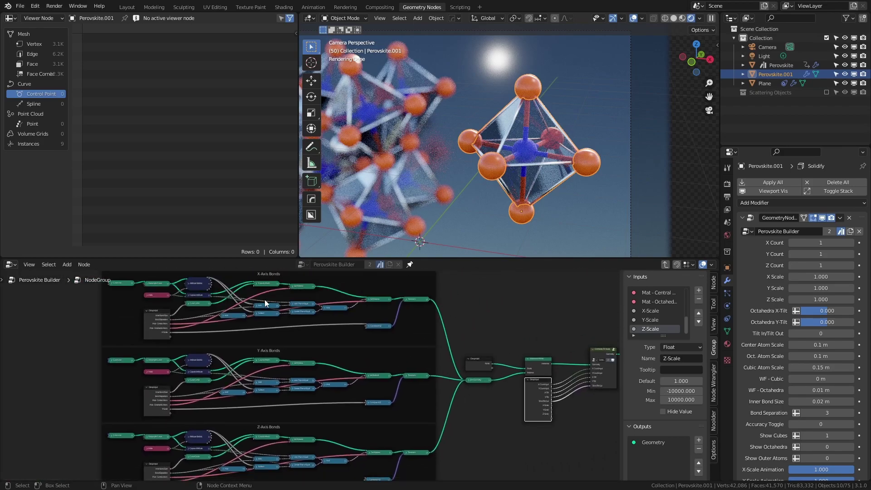
{"action": "scroll", "coordinate": [302, 372], "scroll_direction": "up", "scroll_amount": 4}
{"action": "middle_click_drag", "start_coordinate": [220, 449], "coordinate": [343, 283]}
{"action": "scroll", "coordinate": [219, 390], "scroll_direction": "up", "scroll_amount": 2}
{"action": "middle_click_drag", "start_coordinate": [232, 389], "coordinate": [340, 399]}
{"action": "scroll", "coordinate": [309, 394], "scroll_direction": "up", "scroll_amount": 3}
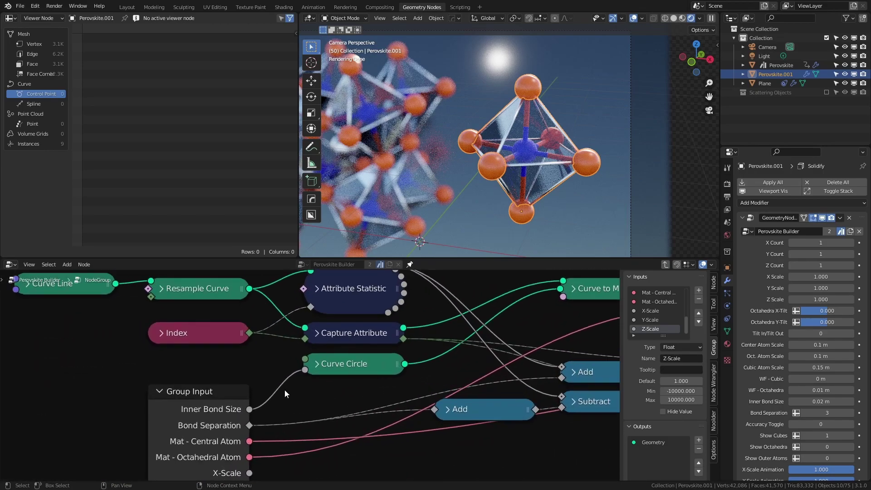
Expand the Curve Line node in the Z-Axis Bonds frame and preview its output in the viewport
{"action": "middle_click_drag", "start_coordinate": [212, 369], "coordinate": [426, 393]}
{"action": "left_click", "coordinate": [246, 307]}
{"action": "scroll", "coordinate": [298, 355], "scroll_direction": "up", "scroll_amount": 3}
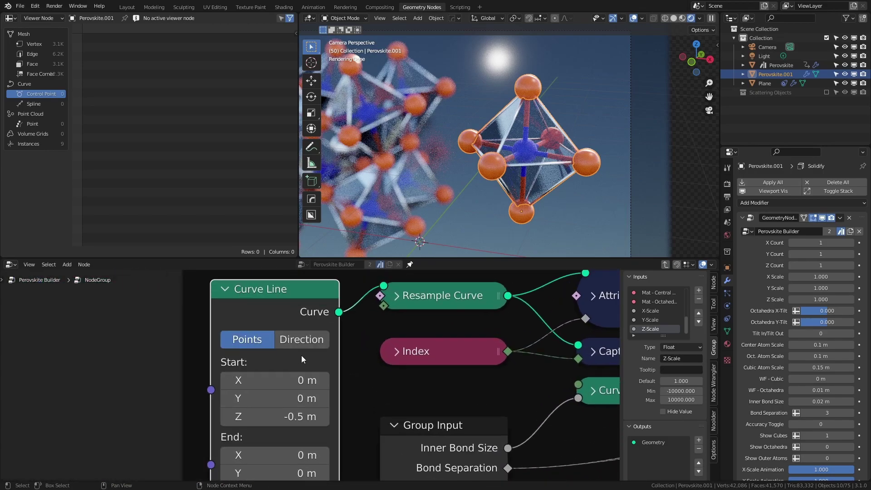
{"action": "middle_click_drag", "start_coordinate": [297, 355], "coordinate": [202, 353]}
{"action": "scroll", "coordinate": [227, 346], "scroll_direction": "down", "scroll_amount": 2}
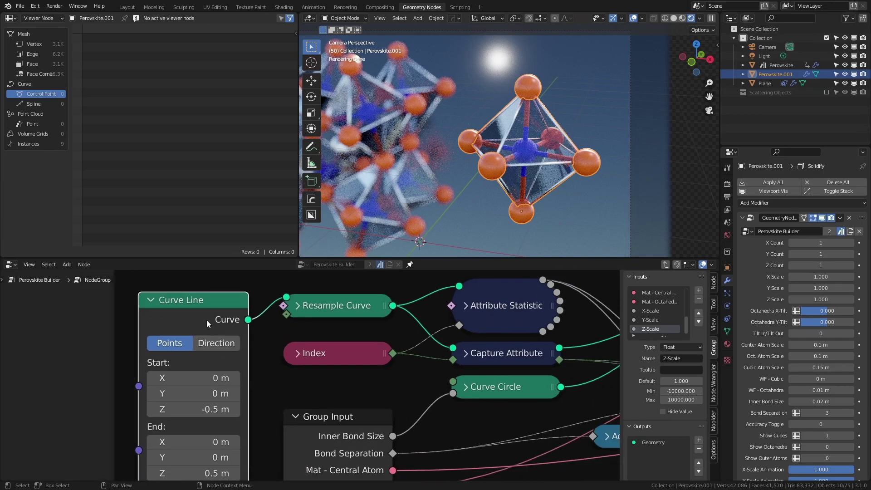
{"action": "left_click", "coordinate": [195, 312], "text": "ctrl+shift"}
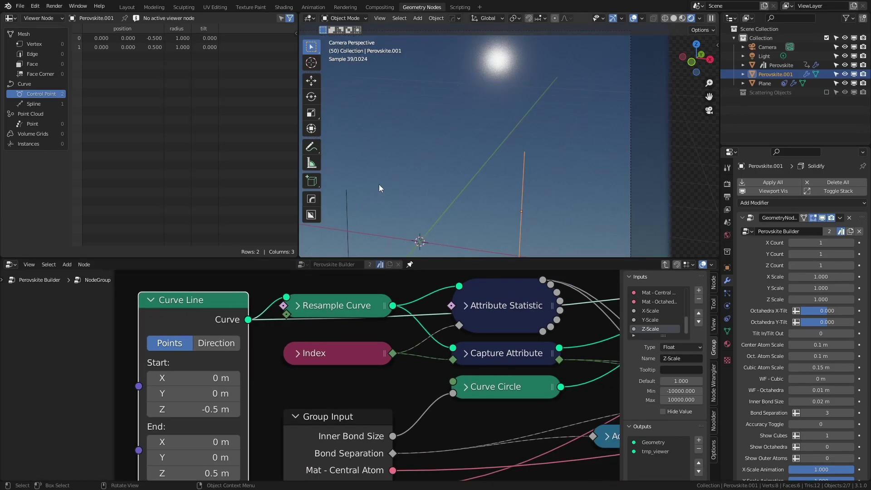
Collapse the Curve Line node in the Z-Axis Bonds frame and check the Resample Curve node's settings, leaving it collapsed
{"action": "middle_click_drag", "start_coordinate": [505, 213], "coordinate": [476, 178], "text": "shift"}
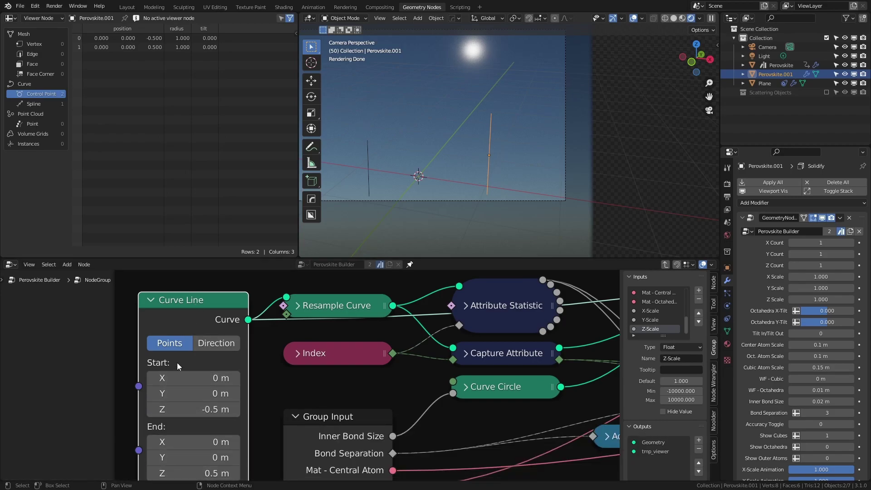
{"action": "left_click", "coordinate": [152, 301]}
{"action": "middle_click_drag", "start_coordinate": [307, 313], "coordinate": [193, 342]}
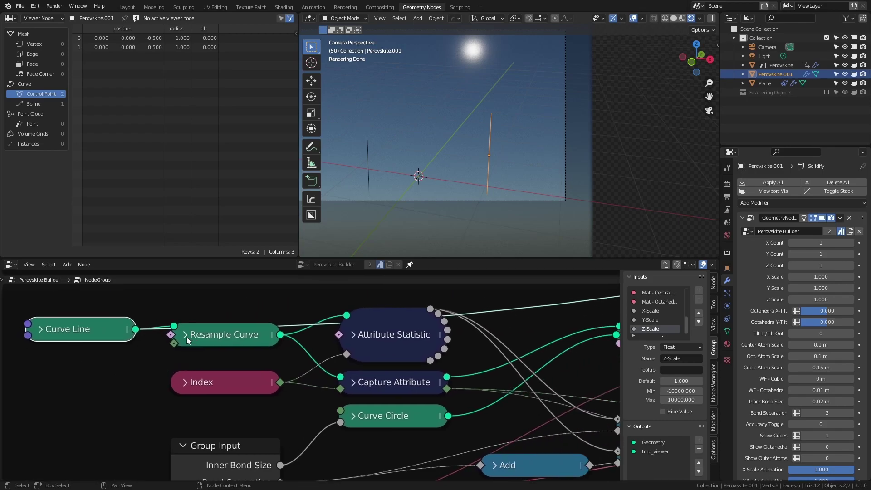
{"action": "left_click", "coordinate": [186, 334]}
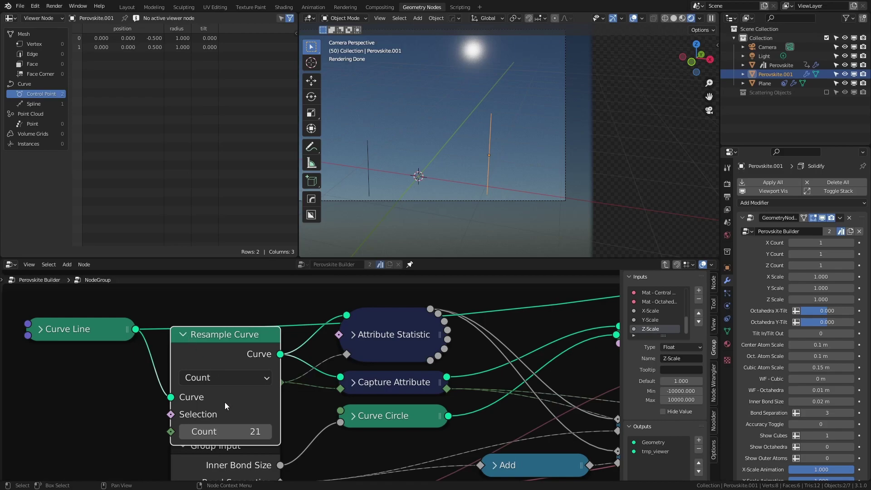
{"action": "left_click", "coordinate": [186, 334]}
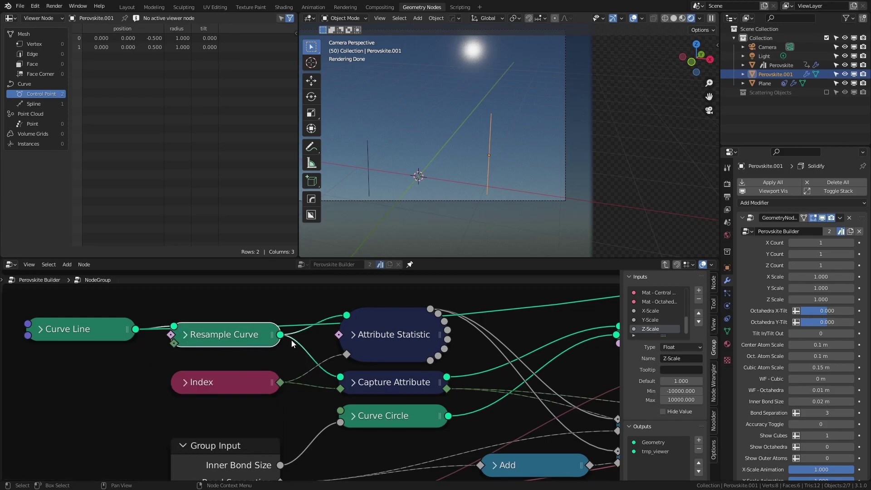
Inspect the outputs of the Attribute Statistic and Index nodes in the Z-Axis Bonds frame, collapsing each one again
{"action": "left_click", "coordinate": [351, 334]}
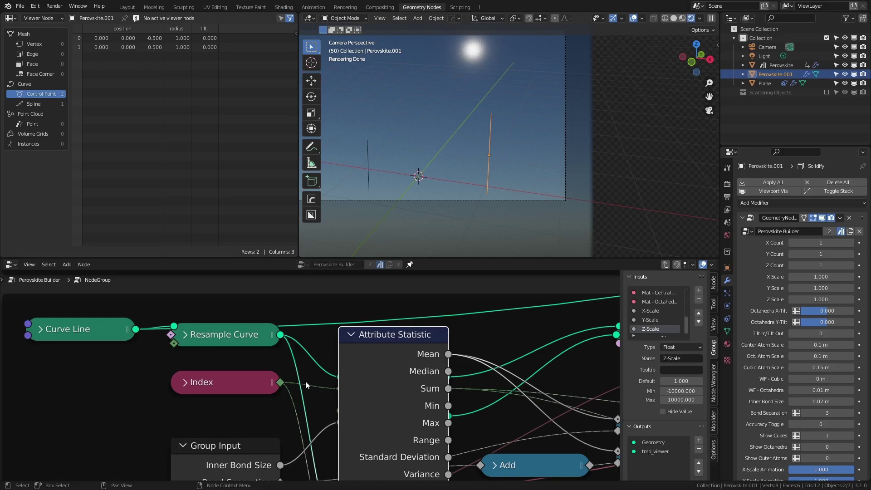
{"action": "left_click", "coordinate": [354, 335]}
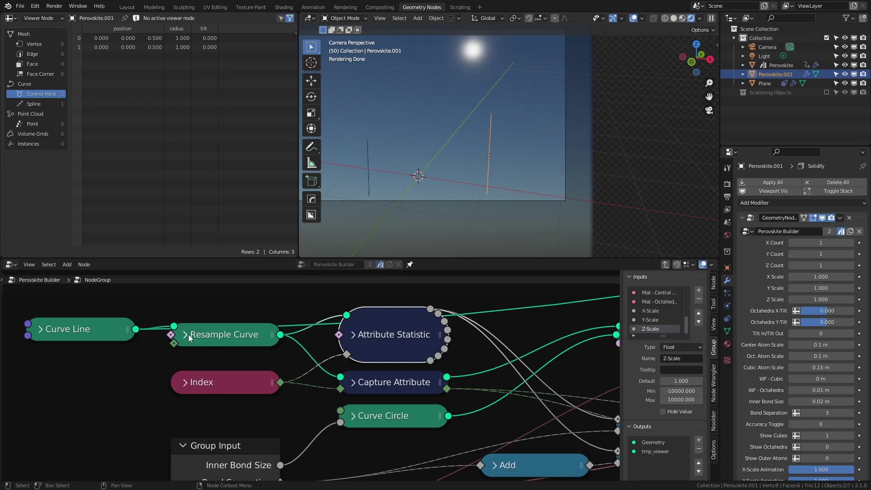
{"action": "left_click", "coordinate": [186, 381]}
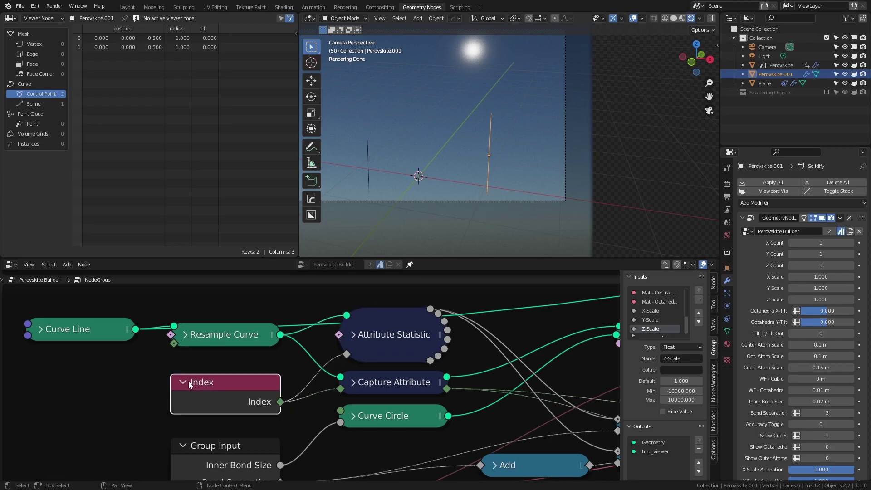
{"action": "left_click", "coordinate": [187, 380]}
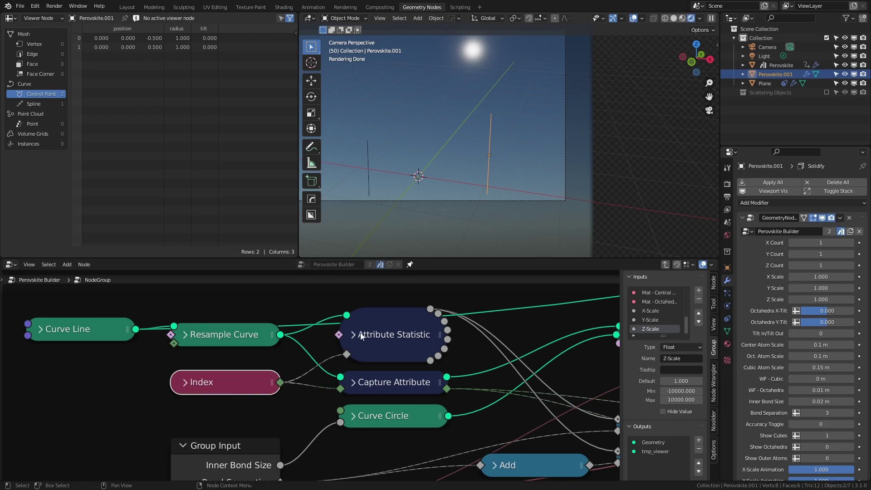
Follow the Z-Axis Bonds chain to the Curve to Mesh node and preview its output in the viewport
{"action": "middle_click_drag", "start_coordinate": [355, 337], "coordinate": [223, 340]}
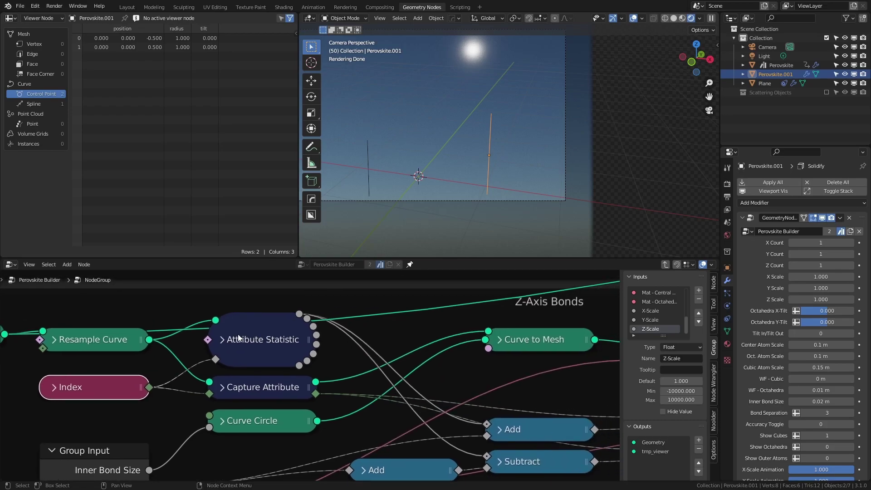
{"action": "scroll", "coordinate": [409, 404], "scroll_direction": "down", "scroll_amount": 1}
{"action": "middle_click_drag", "start_coordinate": [410, 403], "coordinate": [340, 339]}
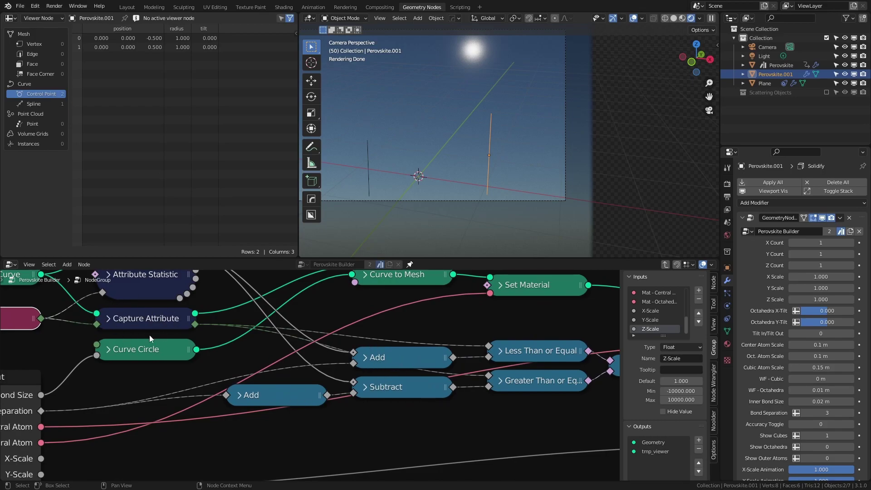
{"action": "middle_click_drag", "start_coordinate": [416, 365], "coordinate": [266, 358]}
{"action": "scroll", "coordinate": [268, 357], "scroll_direction": "down", "scroll_amount": 2}
{"action": "middle_click_drag", "start_coordinate": [491, 362], "coordinate": [473, 367]}
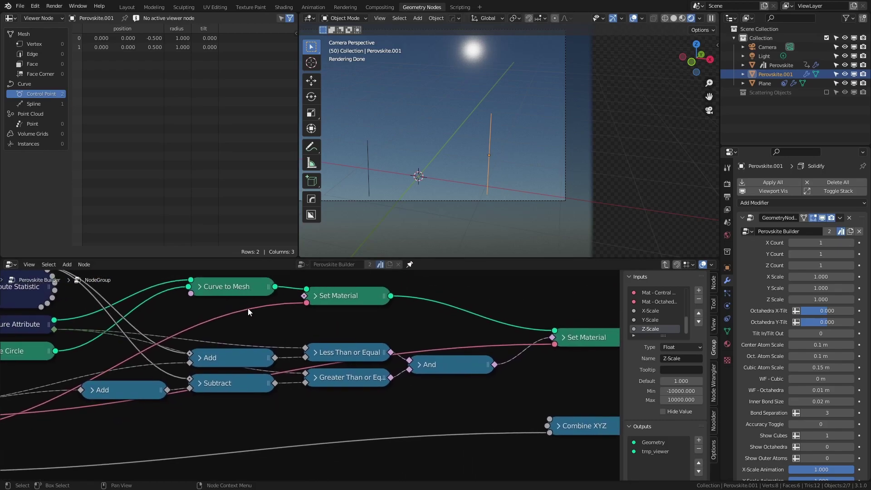
{"action": "middle_click_drag", "start_coordinate": [247, 309], "coordinate": [276, 316]}
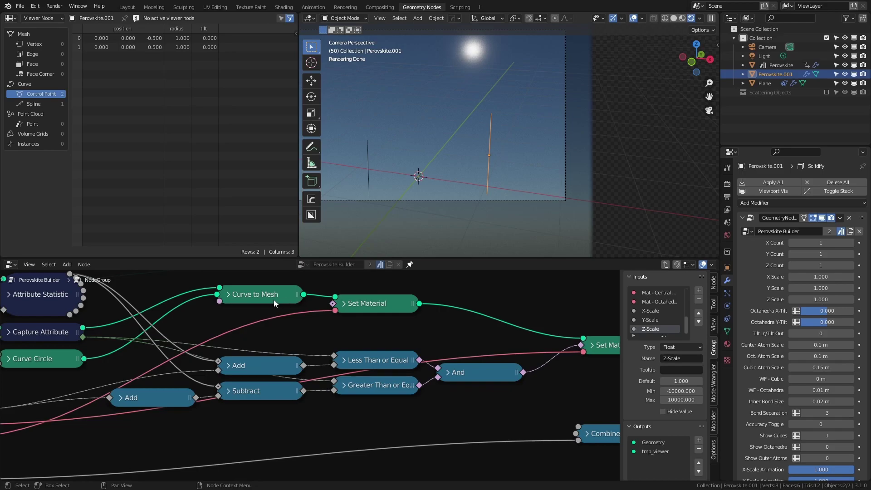
{"action": "left_click", "coordinate": [266, 296], "text": "ctrl+shift"}
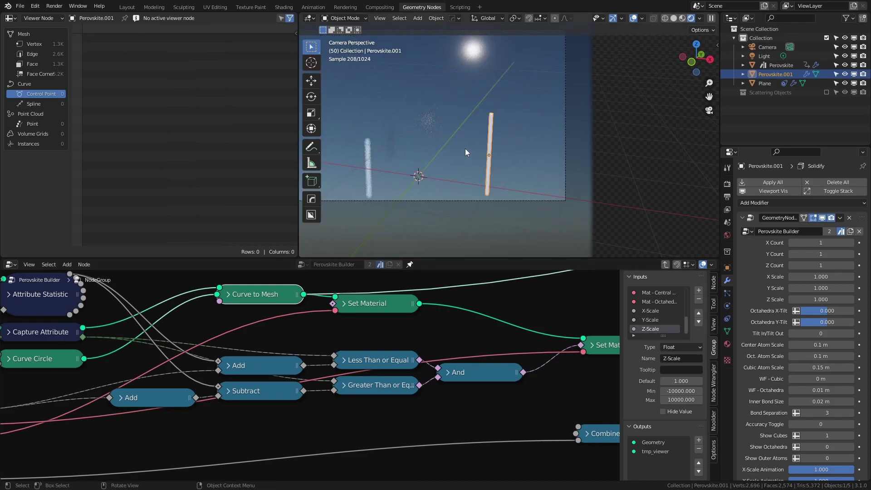
Check the resolution and radius input of the Curve Circle node, collapse it, and view the resulting bond tube closer
{"action": "middle_click_drag", "start_coordinate": [94, 359], "coordinate": [117, 336]}
{"action": "left_click", "coordinate": [108, 335]}
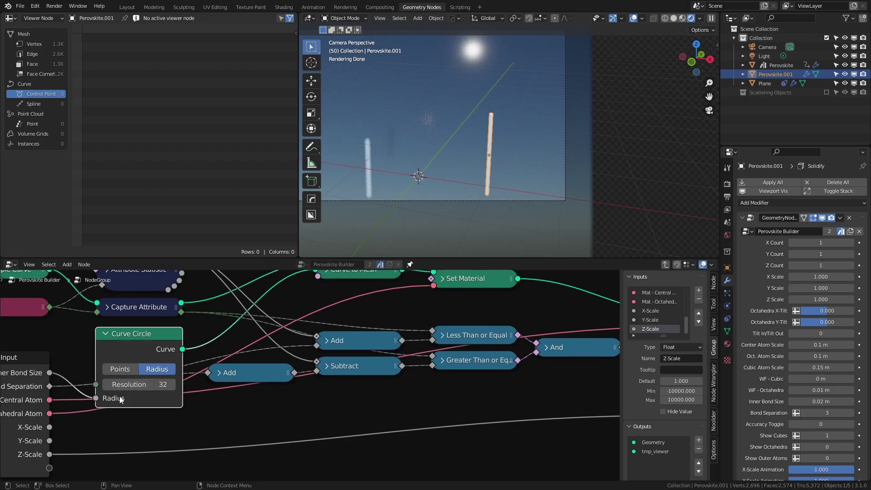
{"action": "left_click", "coordinate": [105, 333]}
{"action": "scroll", "coordinate": [499, 183], "scroll_direction": "up", "scroll_amount": 2}
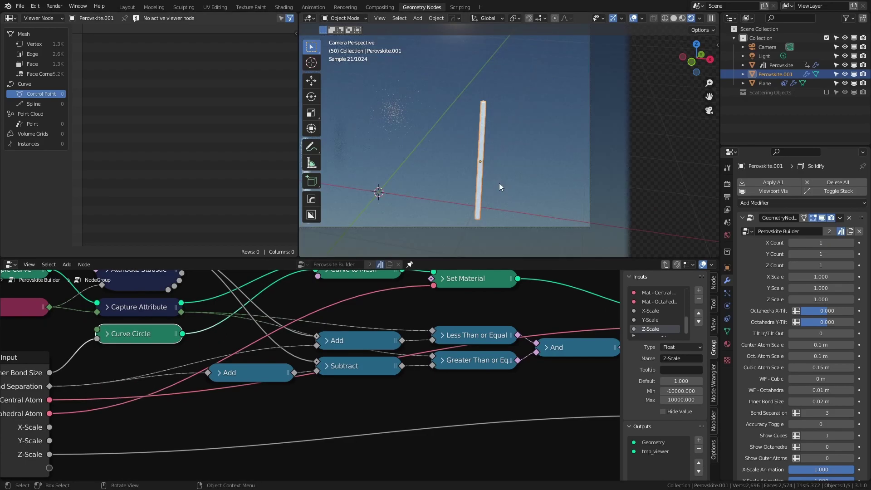
Trace the Z-axis bonds through the Set Material and Transform nodes, and preview the Octahedra Tilt node's output in the viewport
{"action": "middle_click_drag", "start_coordinate": [357, 306], "coordinate": [235, 374]}
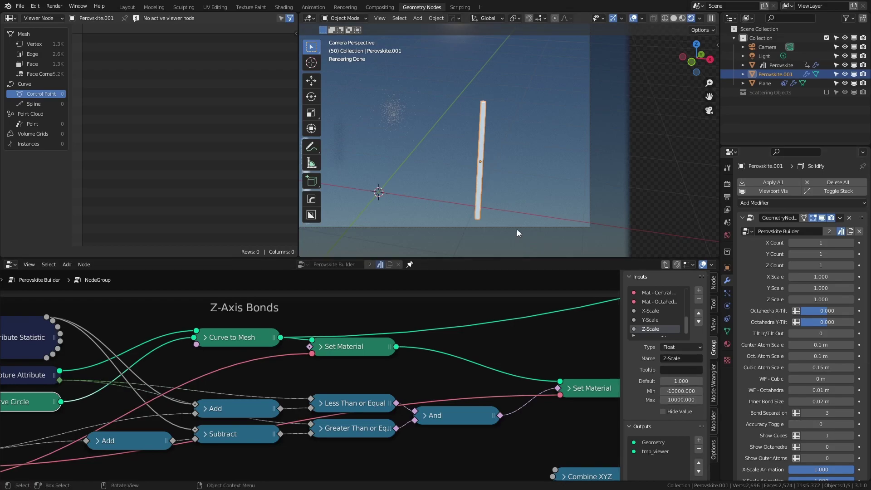
{"action": "middle_click_drag", "start_coordinate": [340, 318], "coordinate": [235, 319]}
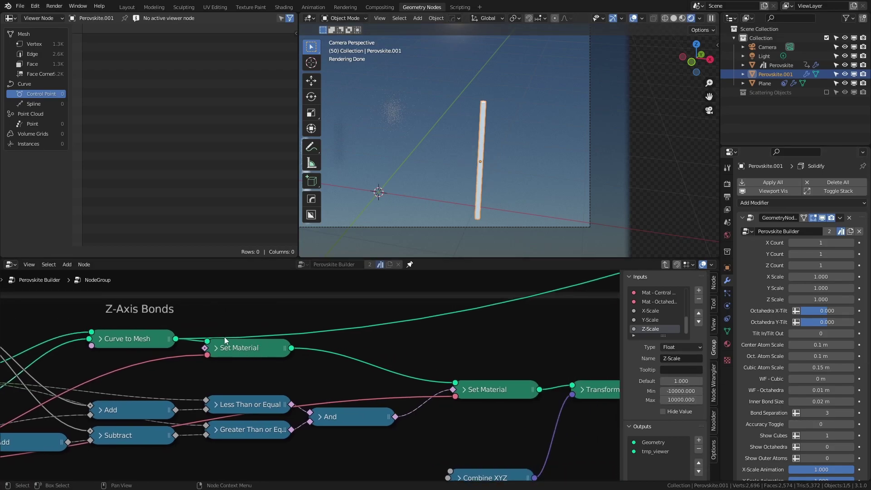
{"action": "middle_click_drag", "start_coordinate": [346, 382], "coordinate": [234, 320]}
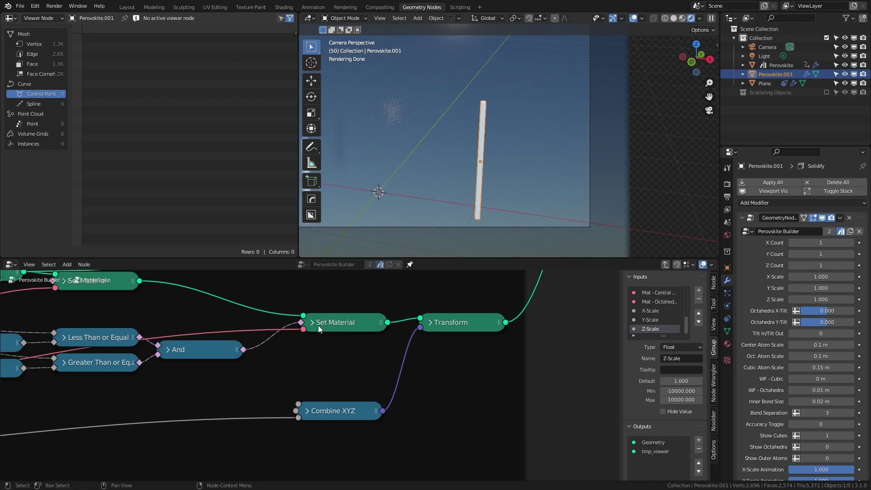
{"action": "middle_click_drag", "start_coordinate": [345, 350], "coordinate": [466, 368]}
{"action": "scroll", "coordinate": [370, 352], "scroll_direction": "down", "scroll_amount": 3}
{"action": "middle_click_drag", "start_coordinate": [388, 338], "coordinate": [268, 391]}
{"action": "scroll", "coordinate": [365, 357], "scroll_direction": "down", "scroll_amount": 2}
{"action": "middle_click_drag", "start_coordinate": [343, 351], "coordinate": [235, 375]}
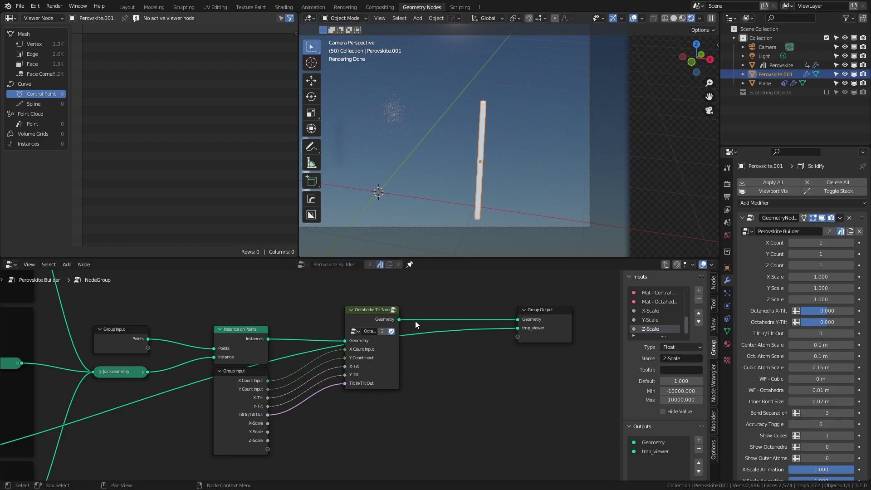
{"action": "left_click", "coordinate": [382, 319], "text": "ctrl+shift"}
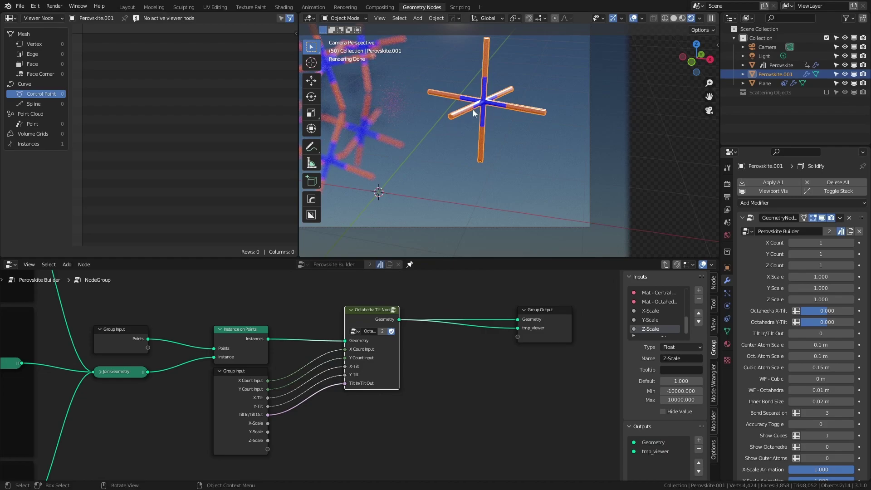
{"action": "middle_click_drag", "start_coordinate": [393, 295], "coordinate": [408, 341]}
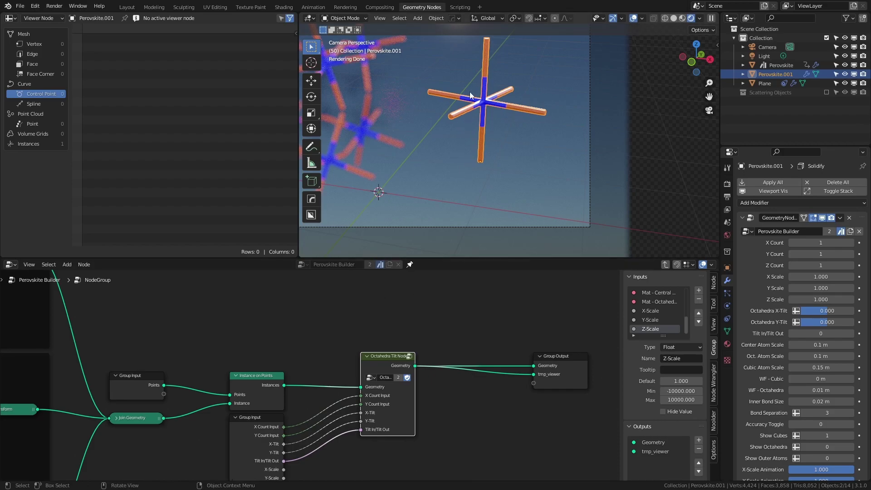
Examine the X-Axis Bonds frame from its Curve Line and Group Input nodes through to Combine XYZ
{"action": "scroll", "coordinate": [155, 338], "scroll_direction": "down", "scroll_amount": 5}
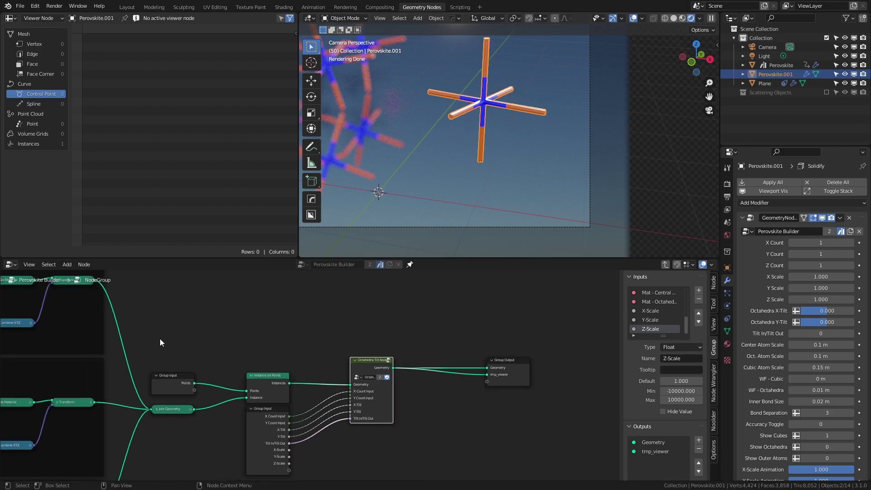
{"action": "scroll", "coordinate": [554, 328], "scroll_direction": "up", "scroll_amount": 3}
{"action": "middle_click_drag", "start_coordinate": [287, 314], "coordinate": [575, 391]}
{"action": "scroll", "coordinate": [208, 317], "scroll_direction": "up", "scroll_amount": 2}
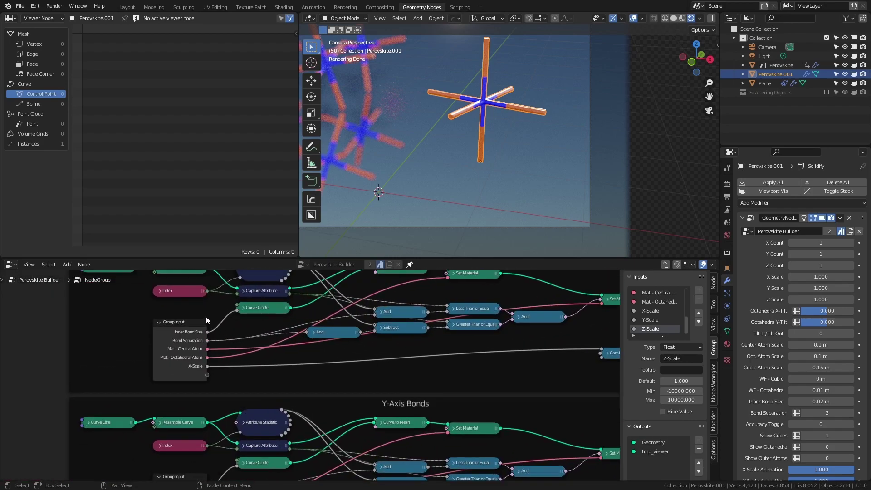
{"action": "scroll", "coordinate": [80, 296], "scroll_direction": "up", "scroll_amount": 4}
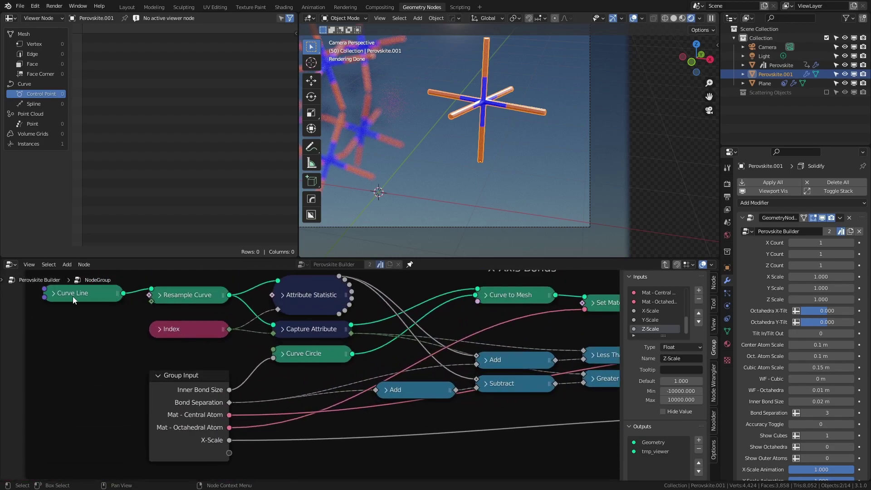
{"action": "scroll", "coordinate": [104, 298], "scroll_direction": "down", "scroll_amount": 4}
{"action": "middle_click_drag", "start_coordinate": [391, 349], "coordinate": [254, 323]}
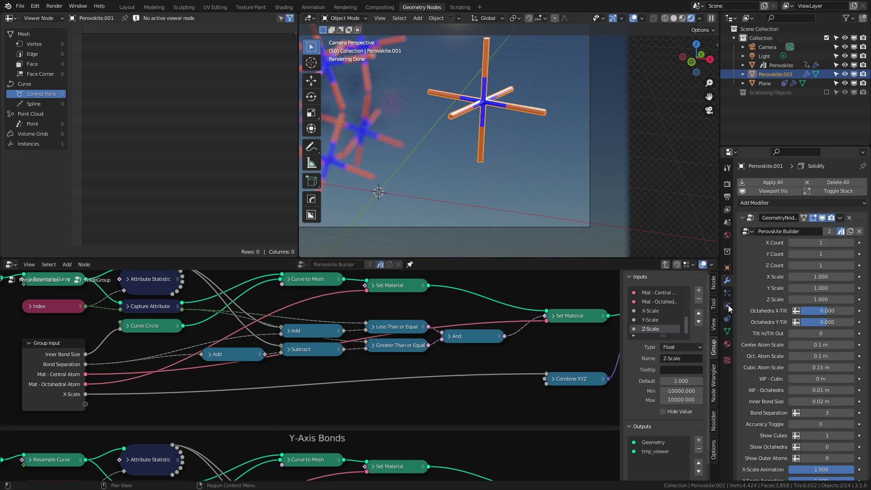
Set the Perovskite Builder modifier's X Scale to 1.5 while viewing the inner bonds up close
{"action": "scroll", "coordinate": [565, 164], "scroll_direction": "up", "scroll_amount": 2}
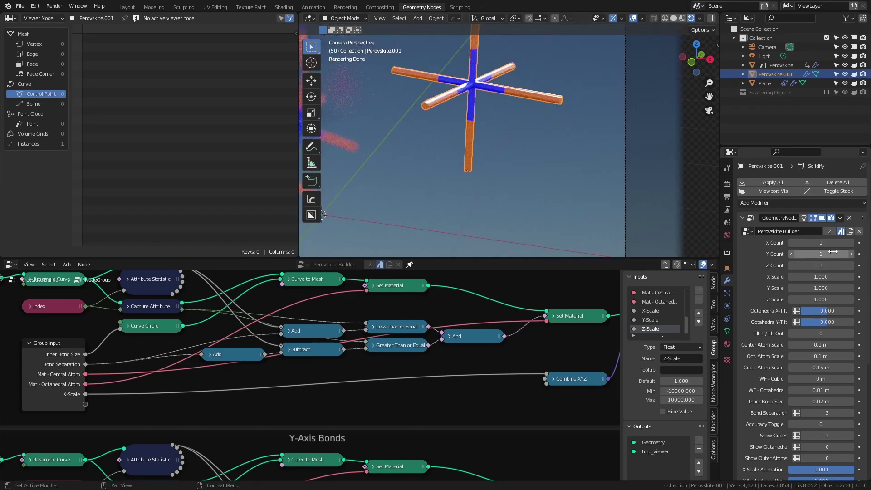
{"action": "left_click", "coordinate": [822, 276]}
{"action": "type", "text": "1.5"}
{"action": "key", "text": "Return"}
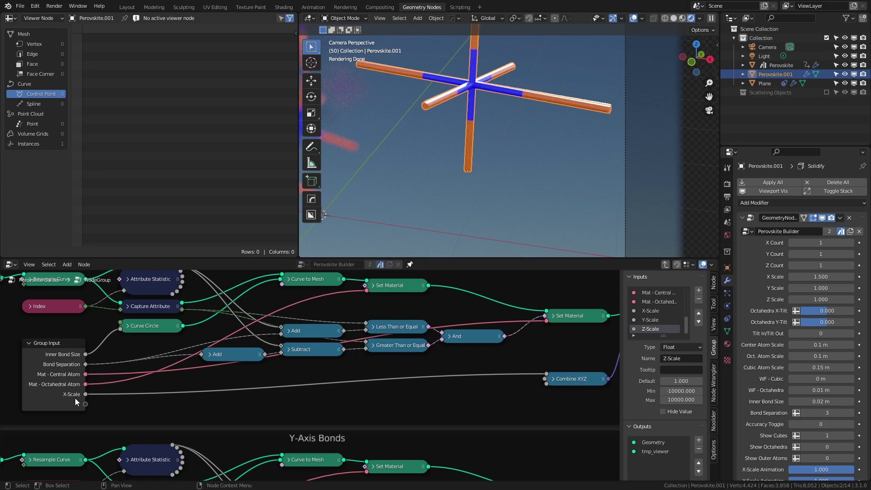
Review the axis bond frames through to the Group Output and exit the node group to the main Perovskite Builder tree
{"action": "middle_click_drag", "start_coordinate": [483, 406], "coordinate": [319, 292]}
{"action": "scroll", "coordinate": [462, 324], "scroll_direction": "down", "scroll_amount": 4}
{"action": "scroll", "coordinate": [360, 391], "scroll_direction": "up", "scroll_amount": 5}
{"action": "middle_click_drag", "start_coordinate": [270, 404], "coordinate": [345, 453]}
{"action": "middle_click_drag", "start_coordinate": [97, 333], "coordinate": [317, 482]}
{"action": "middle_click_drag", "start_coordinate": [599, 317], "coordinate": [250, 414]}
{"action": "scroll", "coordinate": [512, 362], "scroll_direction": "down", "scroll_amount": 3}
{"action": "middle_click_drag", "start_coordinate": [513, 362], "coordinate": [279, 433]}
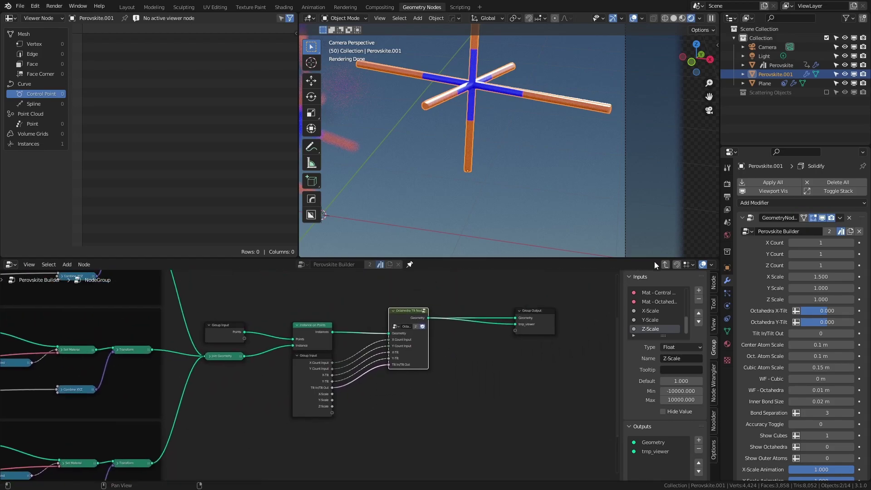
{"action": "left_click", "coordinate": [665, 264]}
{"action": "middle_click_drag", "start_coordinate": [524, 347], "coordinate": [297, 346]}
Open the most recently used file without saving the changes to the current one
{"action": "left_click", "coordinate": [20, 6]}
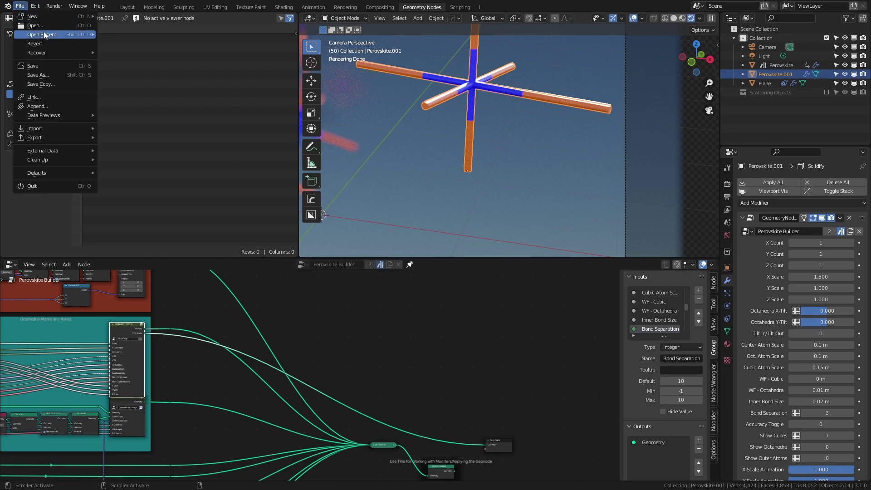
{"action": "mouse_move", "coordinate": [47, 34]}
{"action": "left_click", "coordinate": [120, 35]}
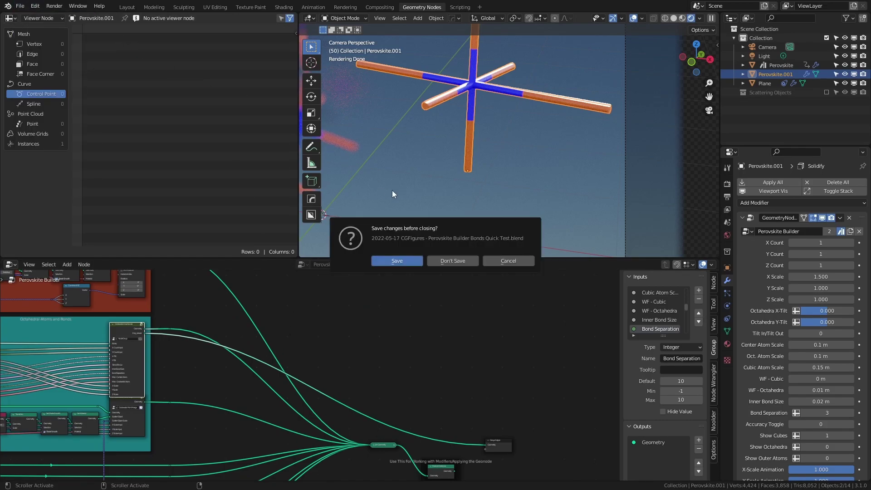
{"action": "left_click", "coordinate": [446, 259]}
Show the perovskite scene in rendered shading with the camera frame fitted, and display the single octahedron's modifiers
{"action": "key", "text": "z"}
{"action": "left_click", "coordinate": [495, 206]}
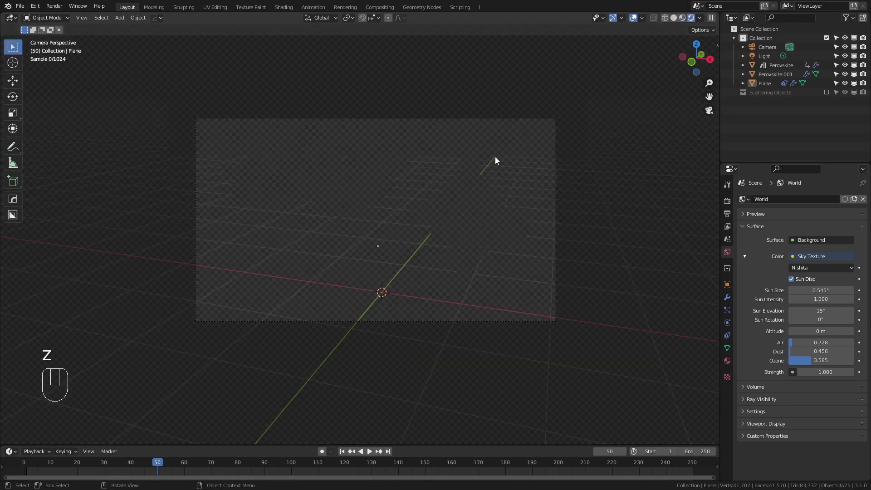
{"action": "key", "text": "Home"}
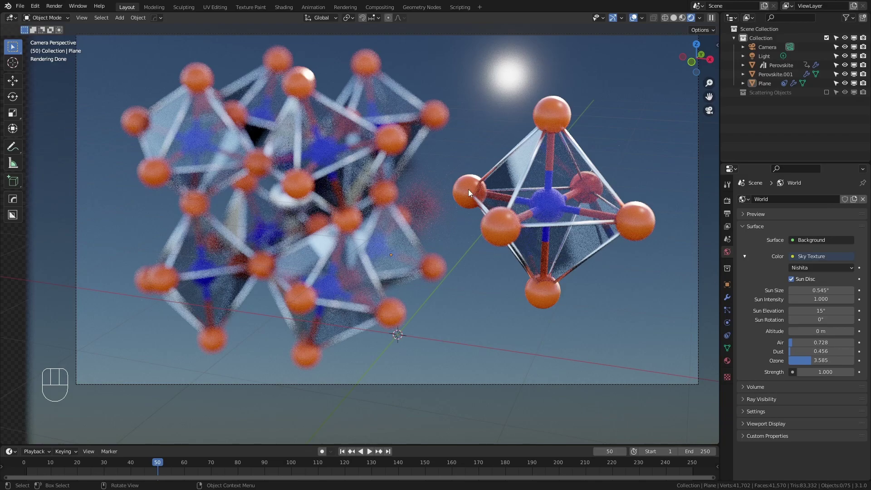
{"action": "left_click", "coordinate": [603, 244]}
{"action": "left_click", "coordinate": [725, 297]}
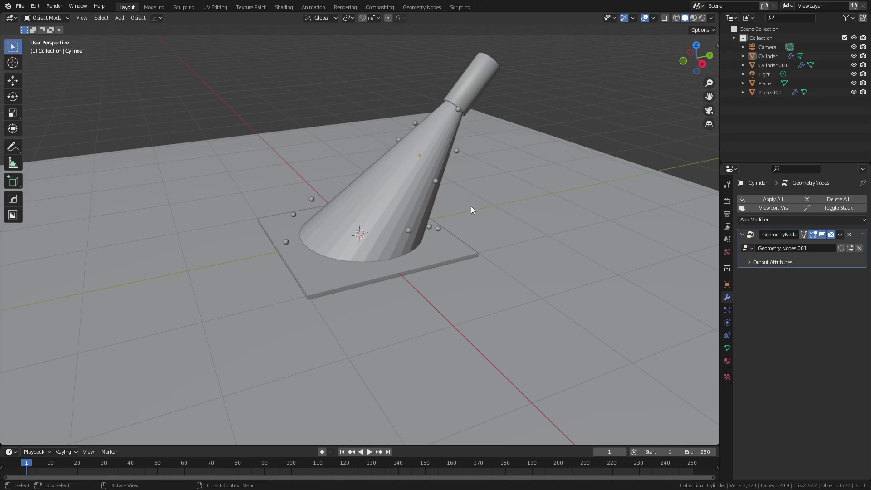
Select the ground plane in the cylinder scene, switch the viewport to rendered shading, and view the glowing cone up close
{"action": "left_click", "coordinate": [507, 224]}
{"action": "key", "text": "z"}
{"action": "left_click", "coordinate": [505, 178]}
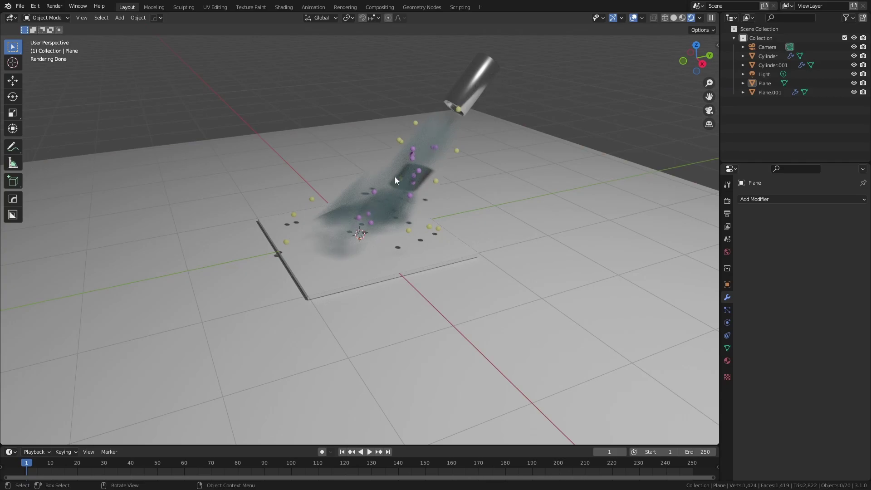
{"action": "scroll", "coordinate": [401, 195], "scroll_direction": "up", "scroll_amount": 5}
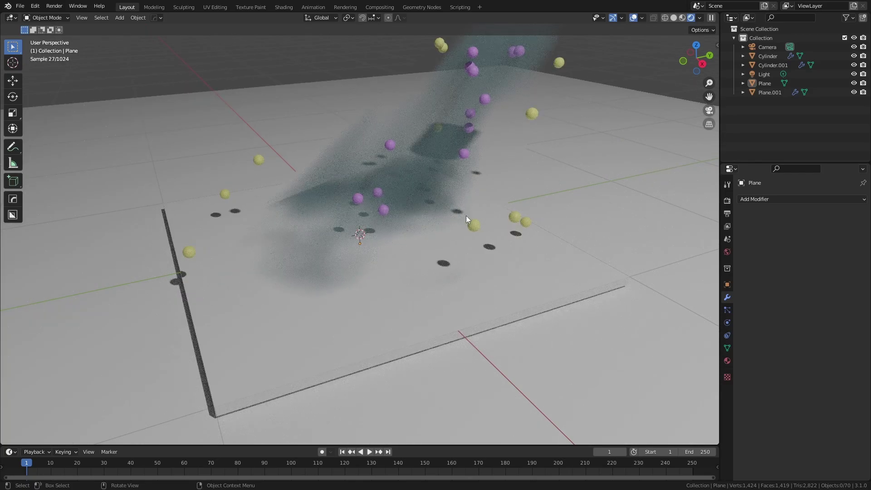
Save the changes to the cylinder scene and start a new default scene
{"action": "scroll", "coordinate": [467, 216], "scroll_direction": "down", "scroll_amount": 3}
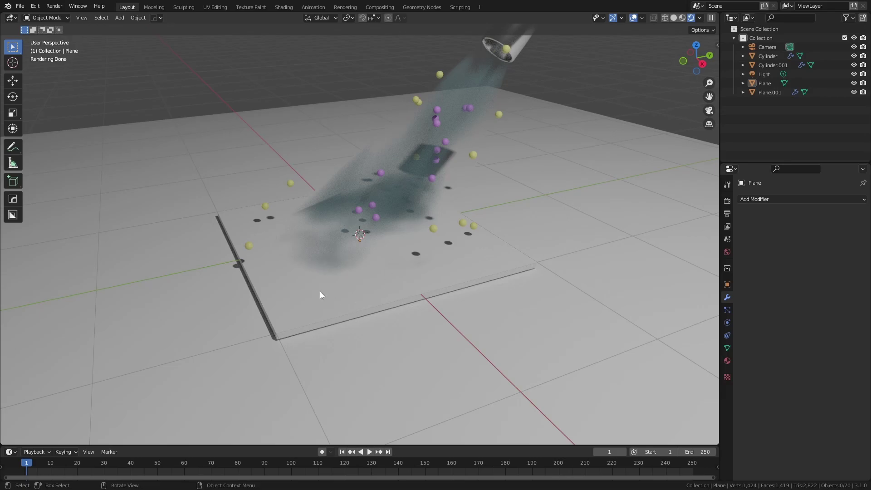
{"action": "scroll", "coordinate": [355, 266], "scroll_direction": "down", "scroll_amount": 2}
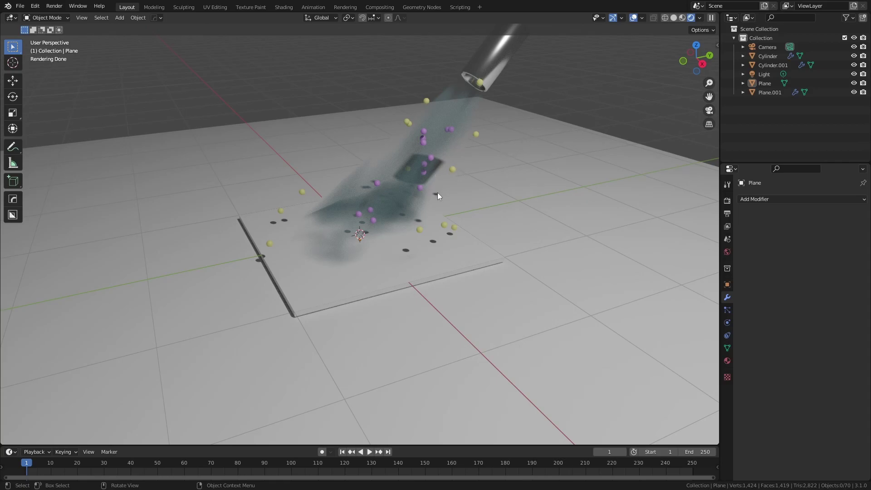
{"action": "middle_click_drag", "start_coordinate": [486, 241], "coordinate": [502, 151]}
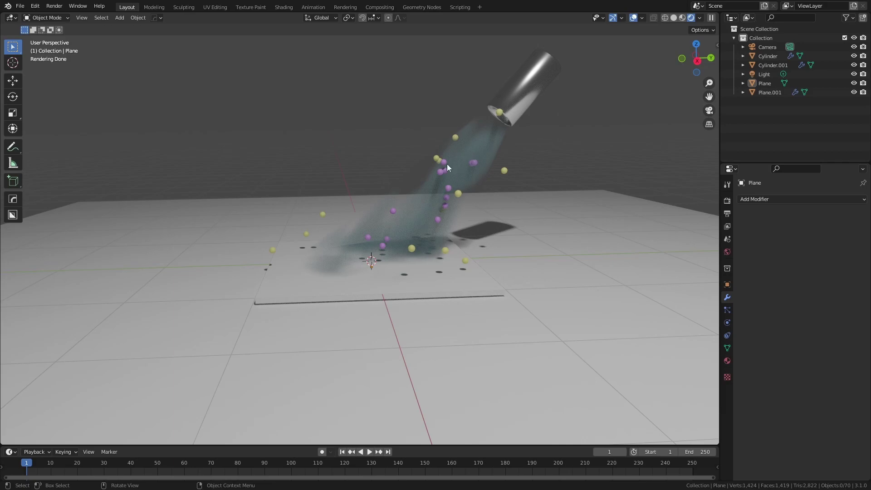
{"action": "key", "text": "ctrl+n"}
{"action": "left_click", "coordinate": [287, 100]}
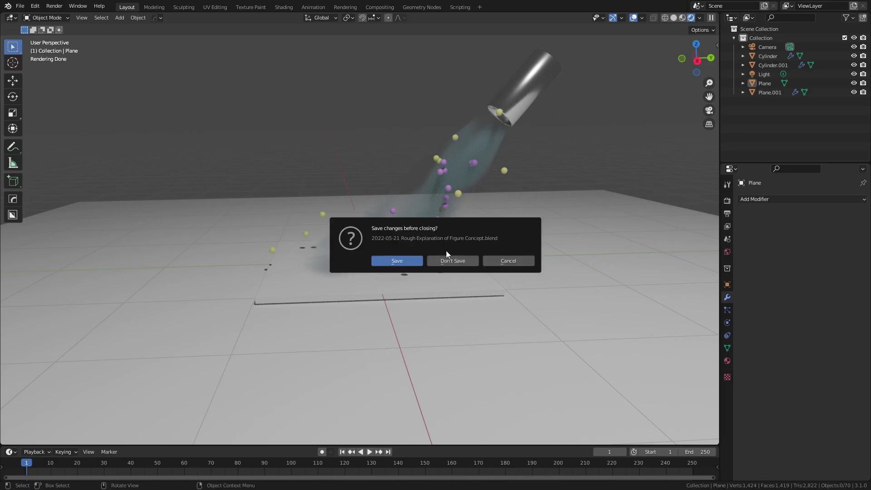
{"action": "left_click", "coordinate": [412, 261]}
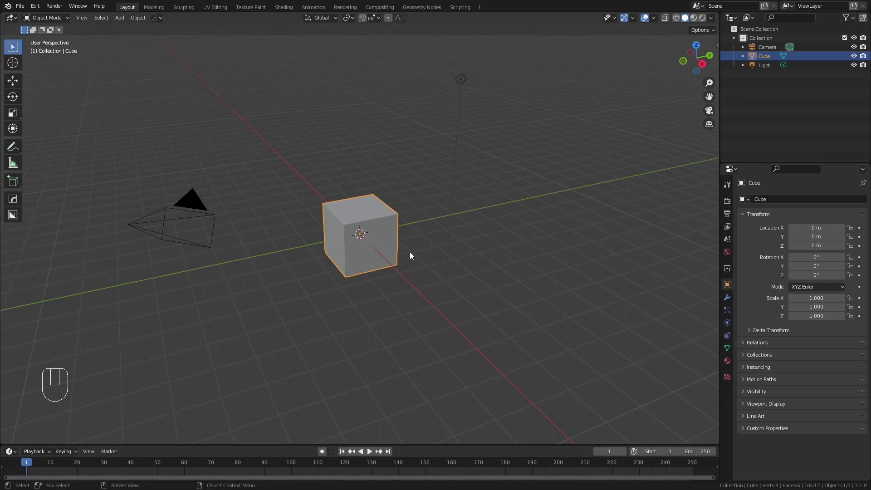
Delete the default cube and add a mesh plane at the world origin
{"action": "key", "text": "x"}
{"action": "left_click", "coordinate": [384, 241]}
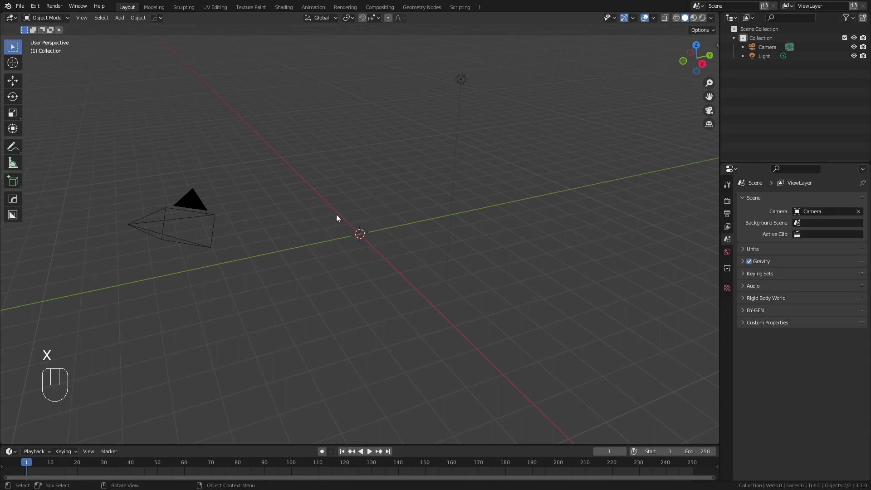
{"action": "key", "text": "shift+a"}
{"action": "mouse_move", "coordinate": [356, 226]}
{"action": "left_click", "coordinate": [384, 224]}
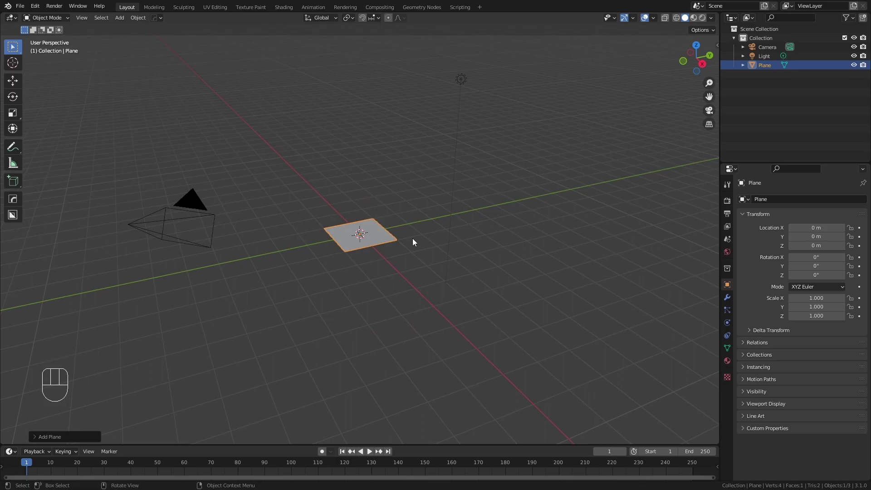
Scale the plane's mesh by a factor of 5 in Edit Mode and return to Object Mode
{"action": "key", "text": "Tab"}
{"action": "key", "text": "s"}
{"action": "key", "text": "KP_5"}
{"action": "key", "text": "KP_Enter"}
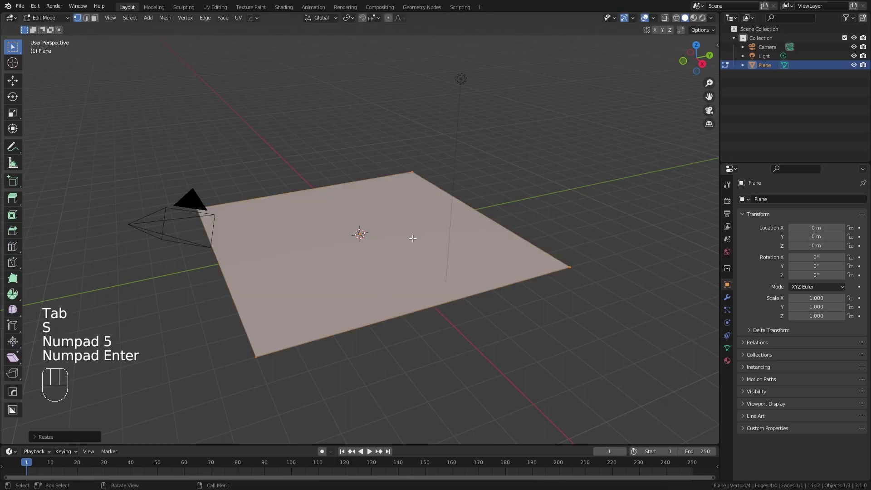
{"action": "key", "text": "Tab"}
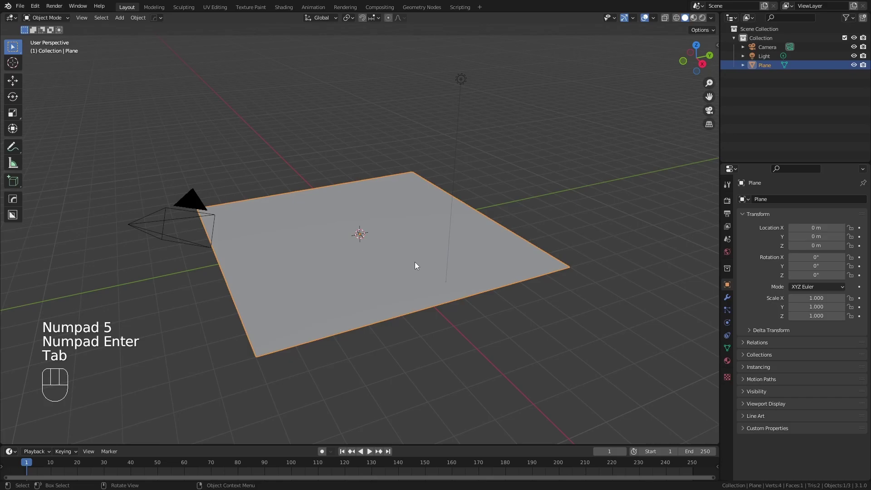
Rename the enlarged plane as Background Plane
{"action": "key", "text": "F2"}
{"action": "type", "text": "B"}
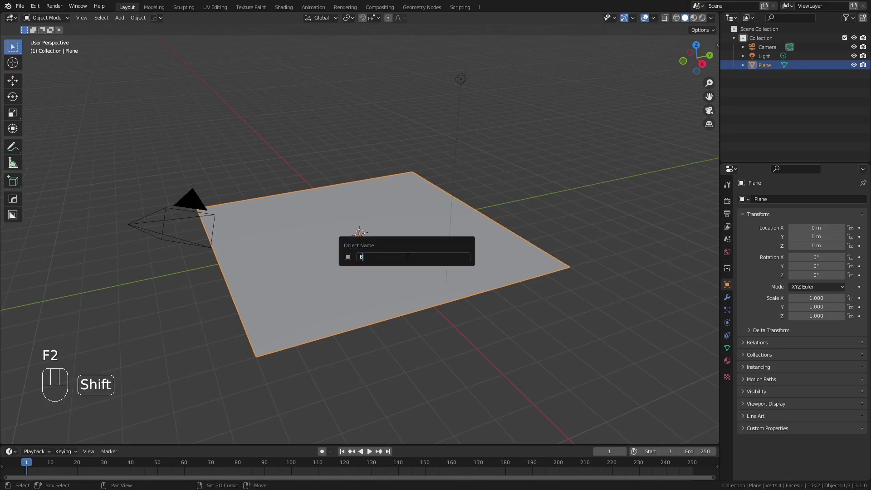
{"action": "type", "text": "ackground"}
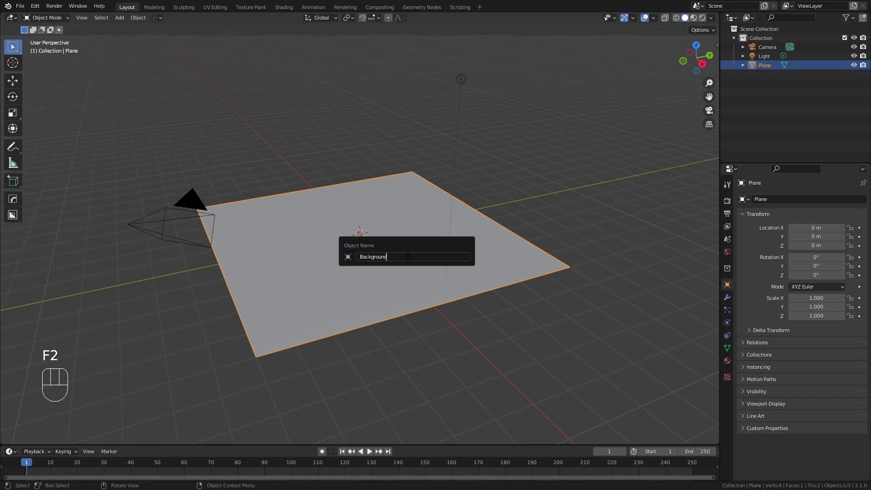
{"action": "type", "text": " Plane"}
{"action": "key", "text": "Return"}
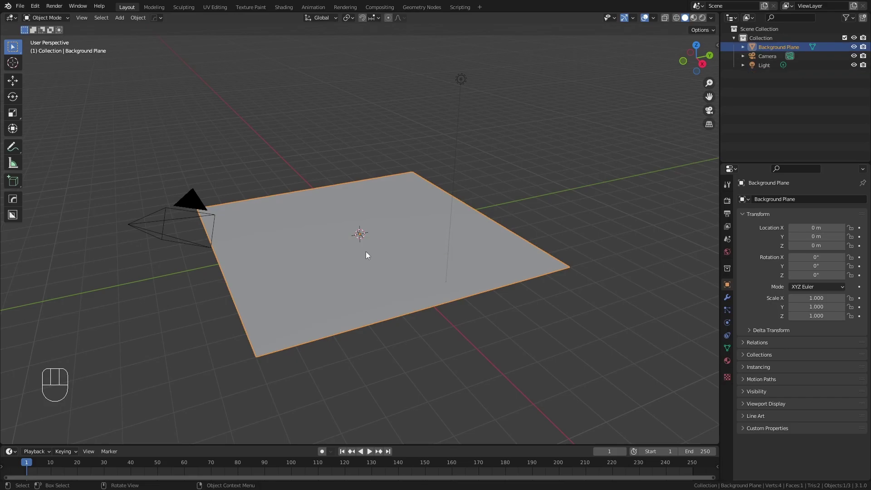
Hide the Background Plane and add a second mesh plane at the world origin
{"action": "scroll", "coordinate": [362, 240], "scroll_direction": "up", "scroll_amount": 4}
{"action": "key", "text": "shift+a"}
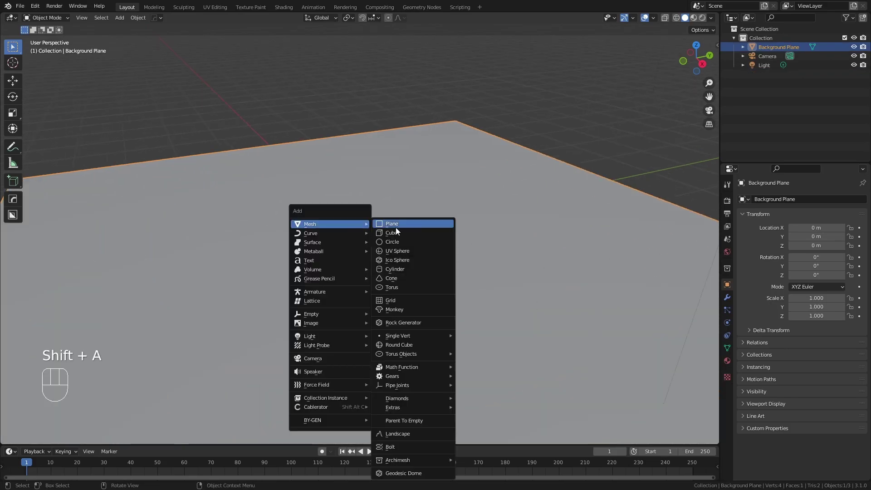
{"action": "key", "text": "h"}
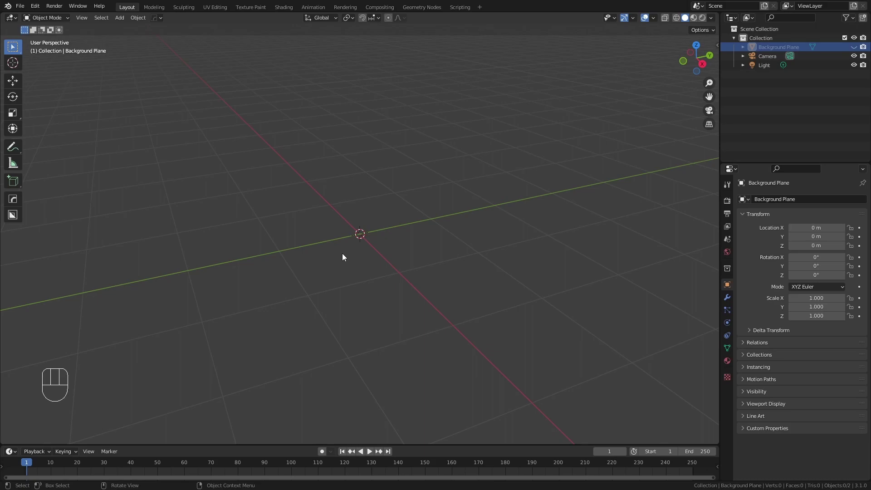
{"action": "key", "text": "shift+a"}
{"action": "mouse_move", "coordinate": [340, 231]}
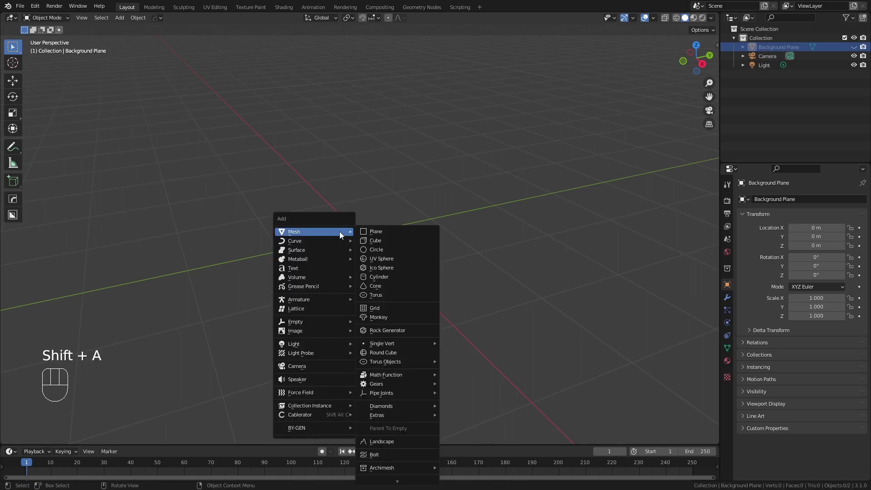
{"action": "left_click", "coordinate": [383, 234]}
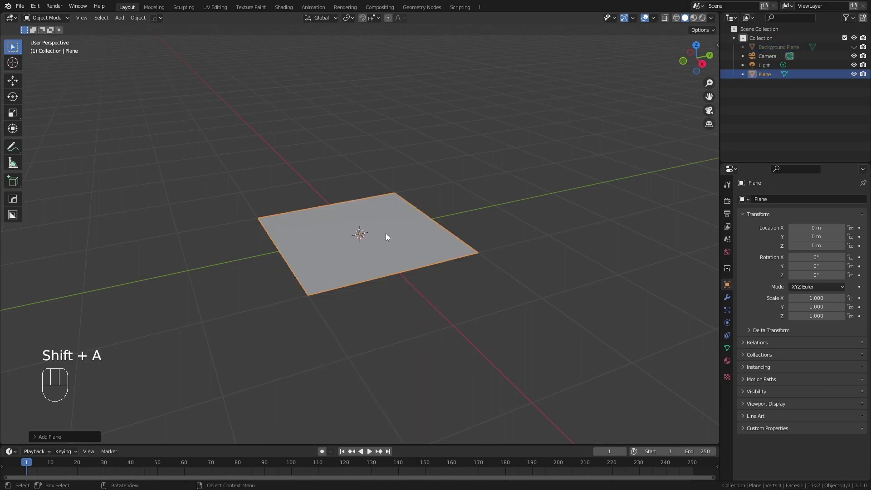
Subdivide the new plane's mesh four times in Edit Mode and return to Object Mode
{"action": "key", "text": "Tab"}
{"action": "right_click", "coordinate": [339, 233]}
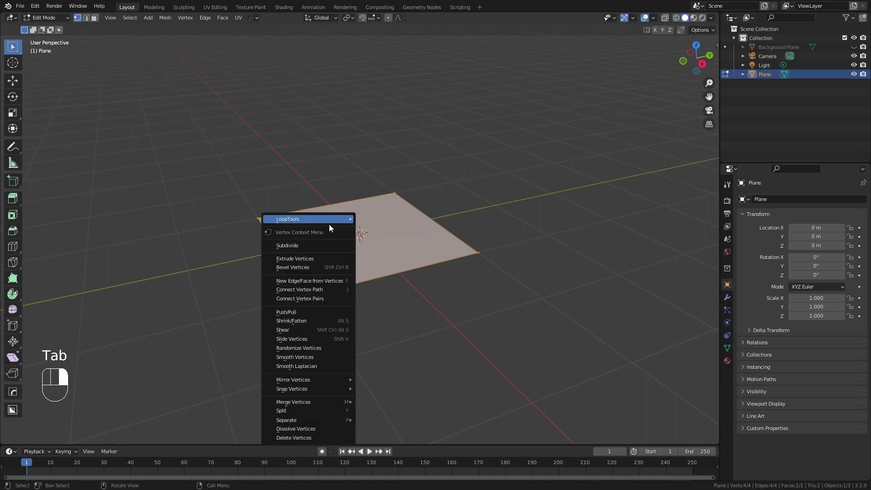
{"action": "left_click", "coordinate": [316, 246]}
{"action": "key", "text": "shift+r"}
{"action": "key", "text": "shift+r"}
{"action": "key", "text": "shift+r"}
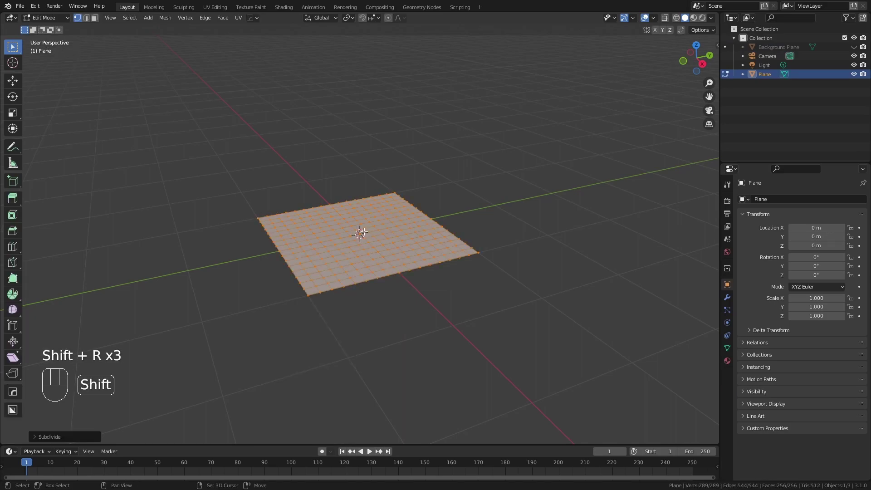
{"action": "key", "text": "Tab"}
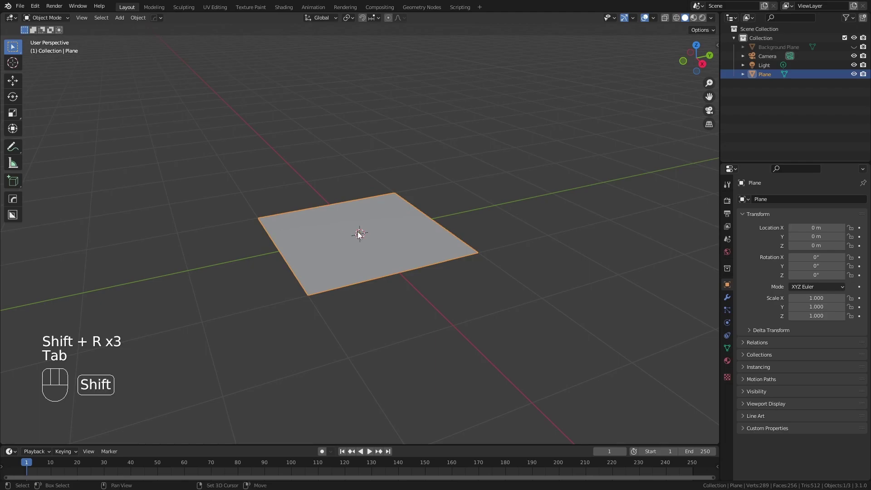
Add a Plain Axes empty at the plane's centre and rotate it 90° about the X axis
{"action": "key", "text": "shift+a"}
{"action": "mouse_move", "coordinate": [286, 268]}
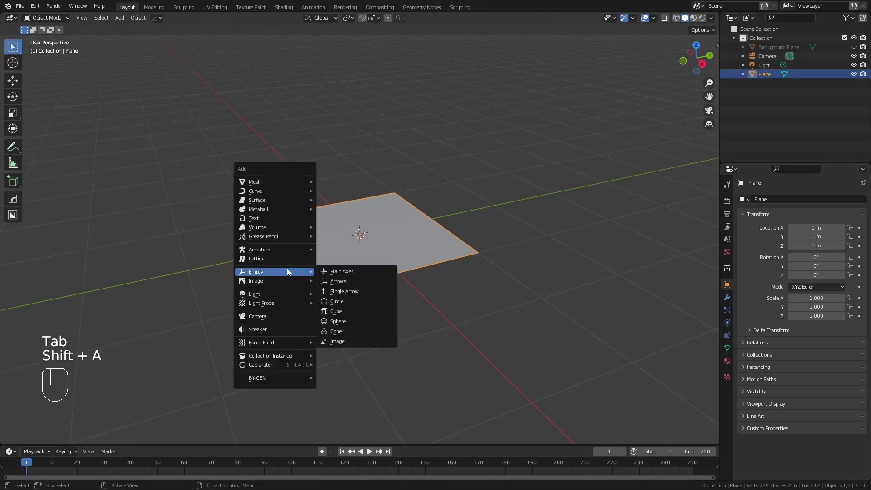
{"action": "left_click", "coordinate": [344, 268]}
{"action": "key", "text": "r"}
{"action": "key", "text": "x"}
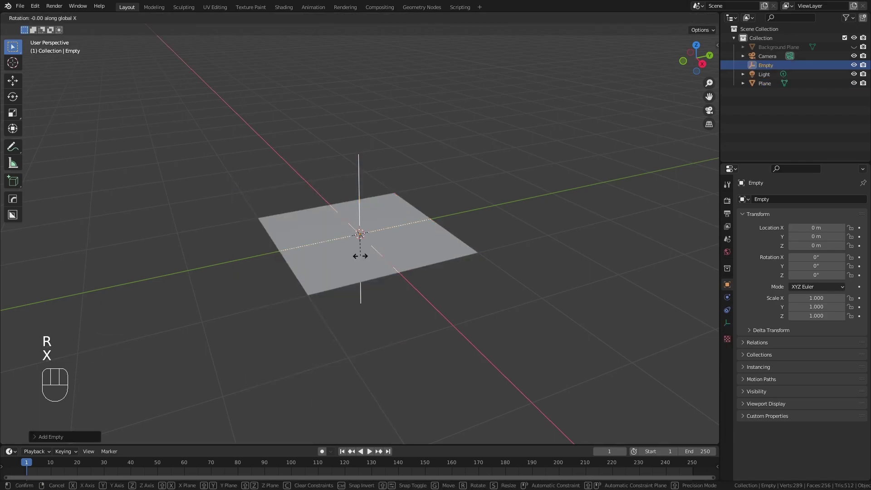
{"action": "key", "text": "KP_9"}
{"action": "key", "text": "KP_0"}
{"action": "key", "text": "KP_Enter"}
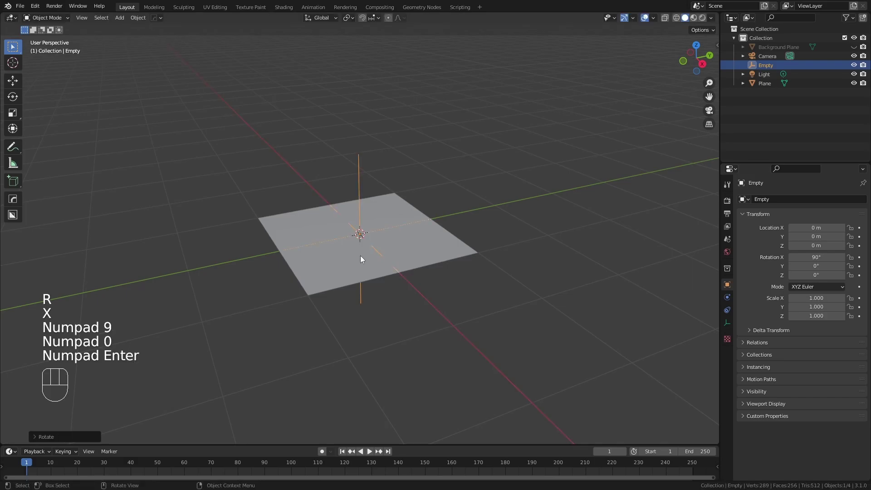
Add a Simple Deform modifier to the subdivided plane, set to Bend with the Empty as its origin
{"action": "left_click", "coordinate": [412, 248]}
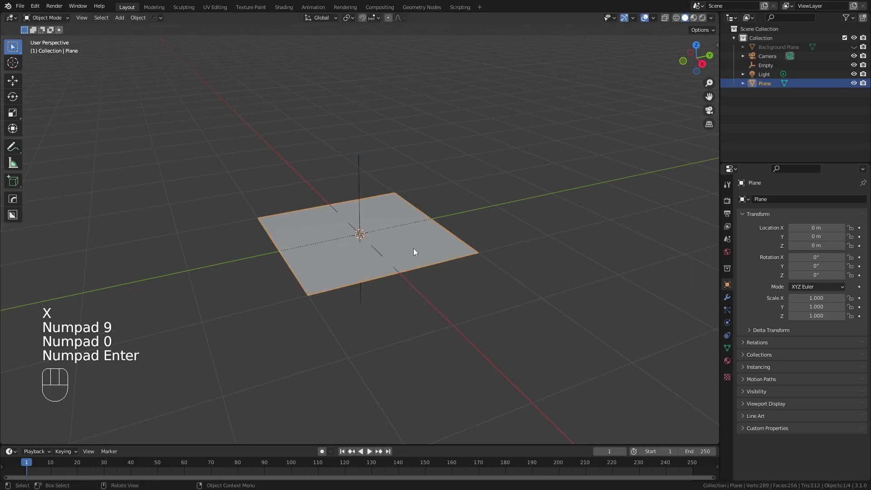
{"action": "left_click", "coordinate": [727, 298]}
{"action": "left_click", "coordinate": [759, 199]}
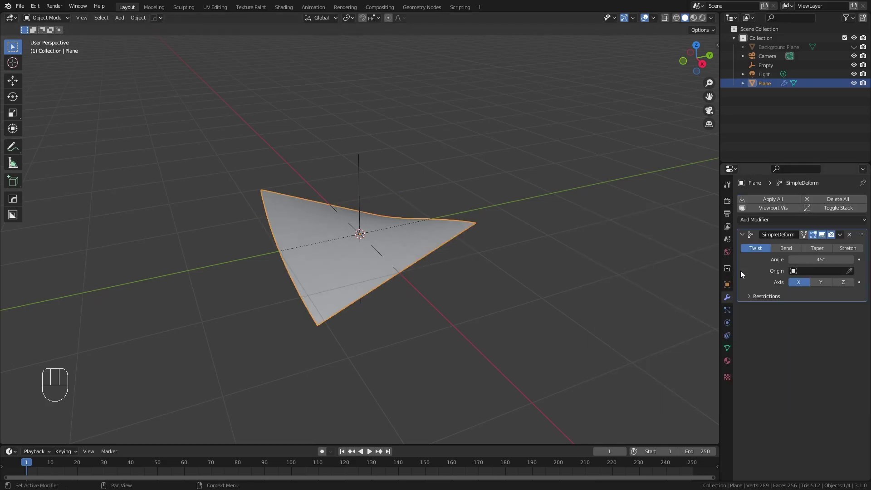
{"action": "left_click", "coordinate": [830, 273]}
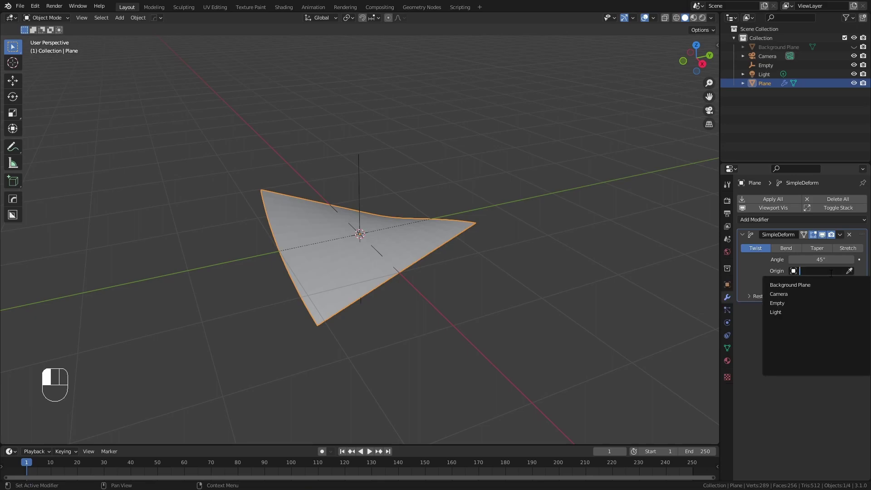
{"action": "left_click", "coordinate": [806, 302]}
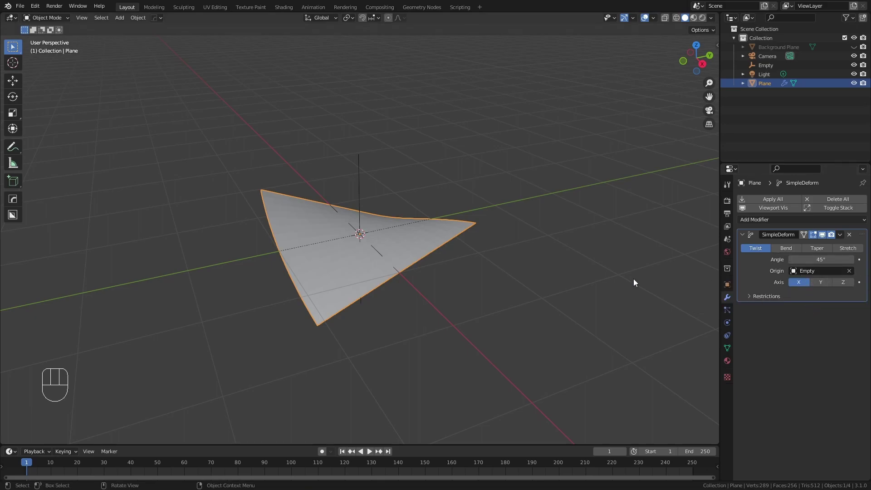
{"action": "scroll", "coordinate": [548, 274], "scroll_direction": "up", "scroll_amount": 3}
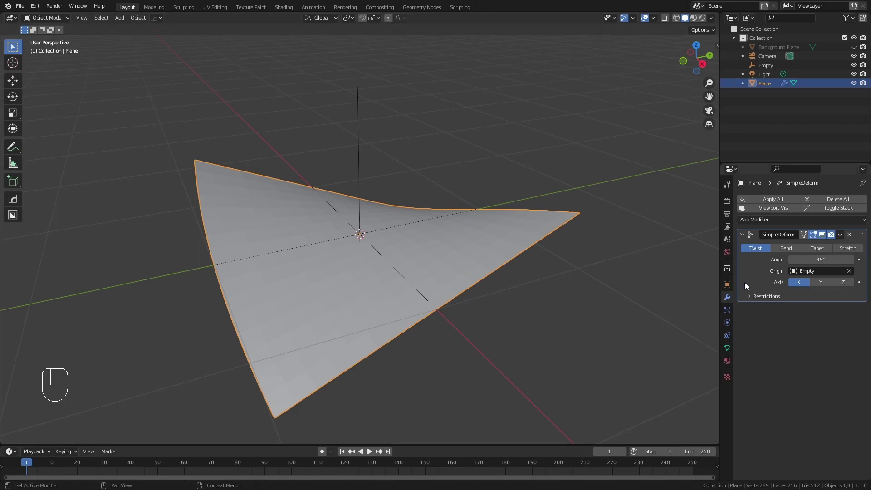
{"action": "left_click", "coordinate": [786, 248]}
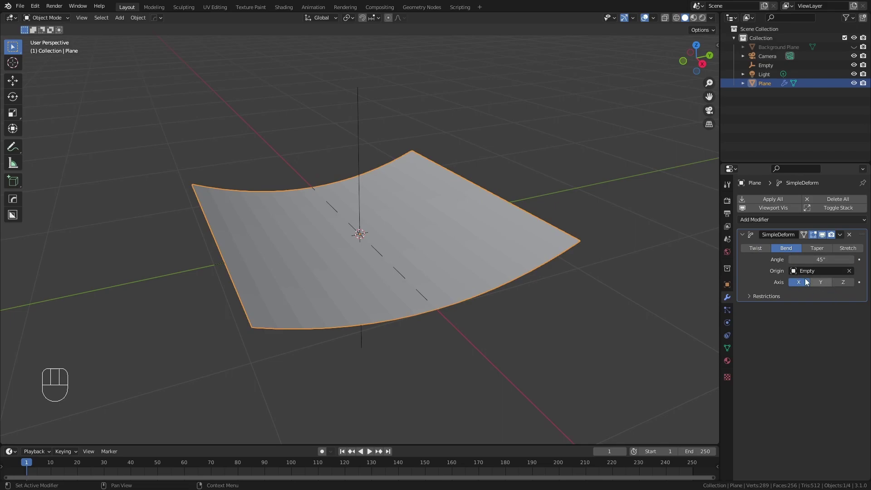
Scale the bent plane by 0.5 along the X axis and apply its scale
{"action": "middle_click_drag", "start_coordinate": [368, 241], "coordinate": [254, 290]}
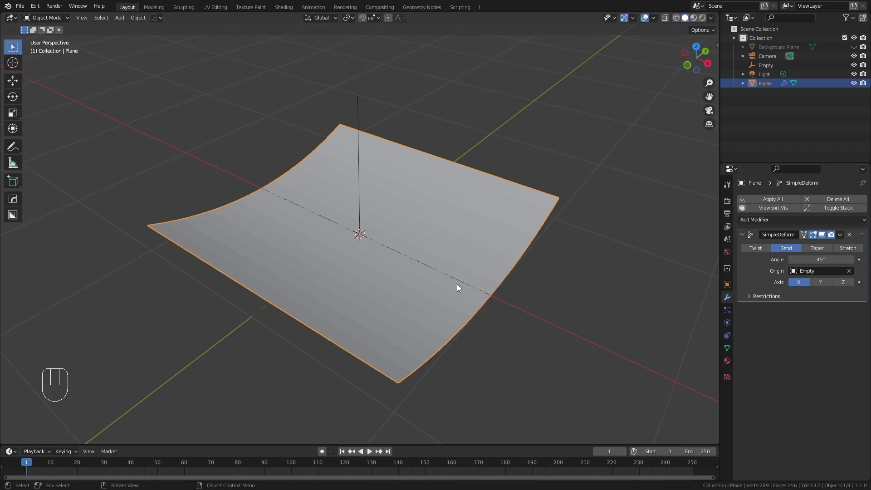
{"action": "key", "text": "s"}
{"action": "key", "text": "x"}
{"action": "key", "text": "KP_Decimal"}
{"action": "key", "text": "KP_5"}
{"action": "key", "text": "KP_Enter"}
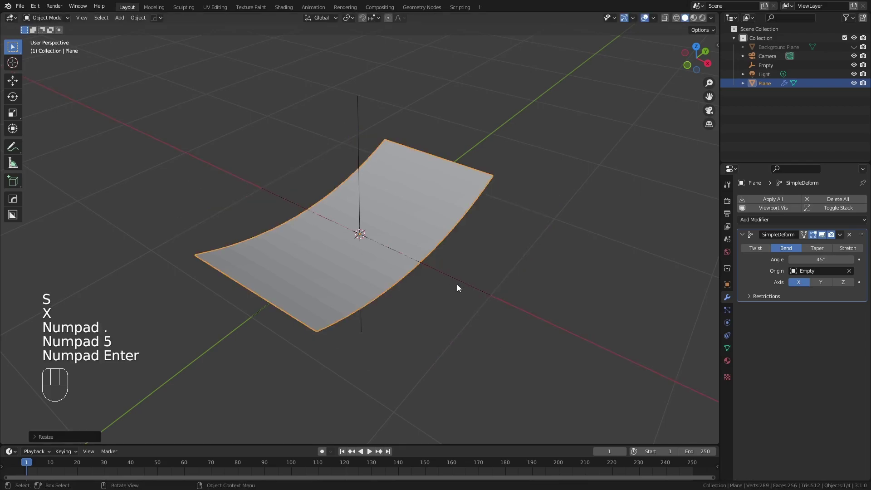
{"action": "key", "text": "ctrl+a"}
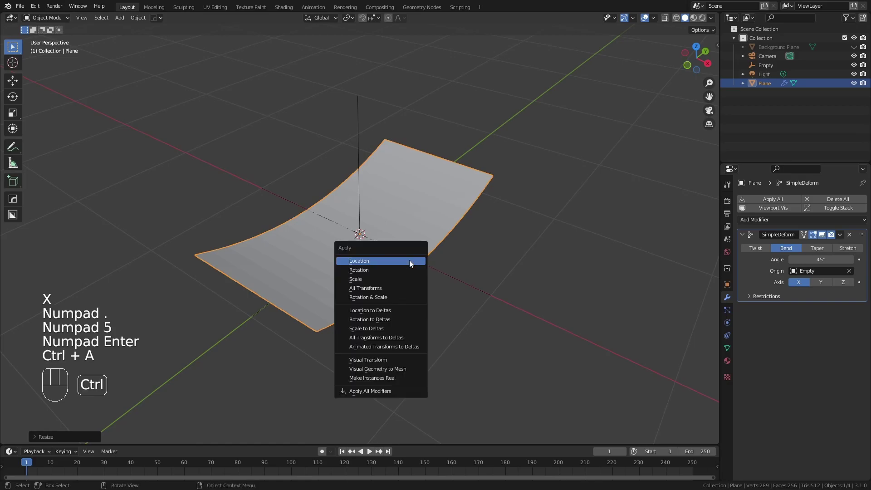
{"action": "left_click", "coordinate": [395, 281]}
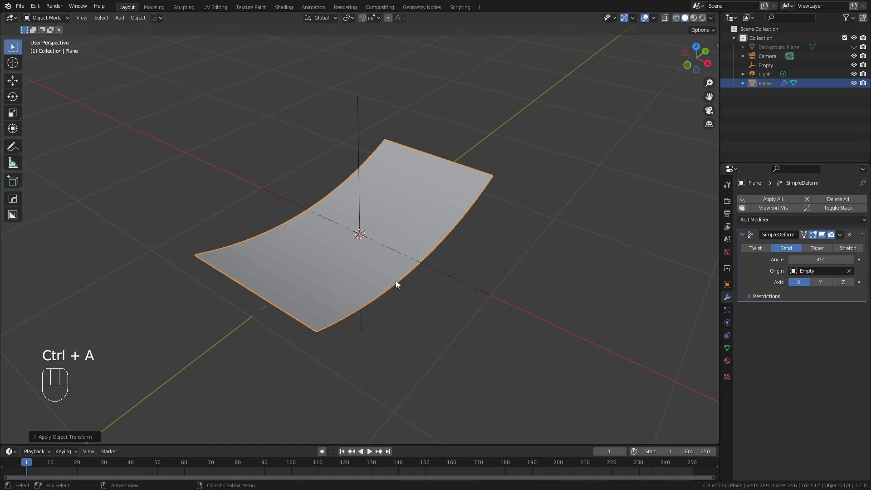
Paint a linear weight gradient at full weight from the plane's near Y edge towards its far edge in Weight Paint mode, and return to Object Mode
{"action": "key", "text": "KP_7"}
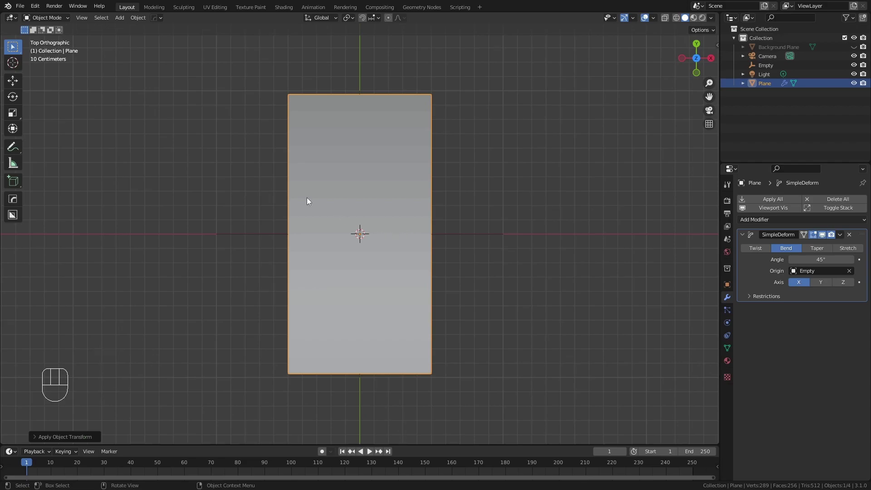
{"action": "key", "text": "ctrl+Tab"}
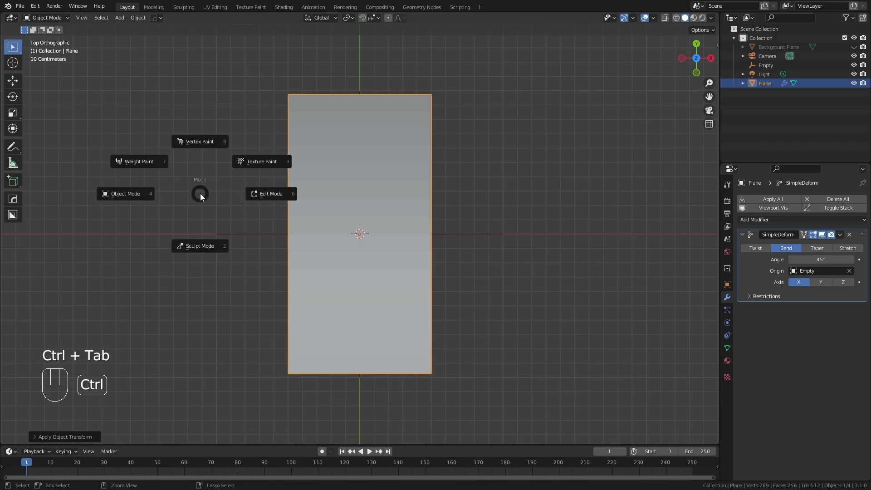
{"action": "left_click", "coordinate": [148, 164]}
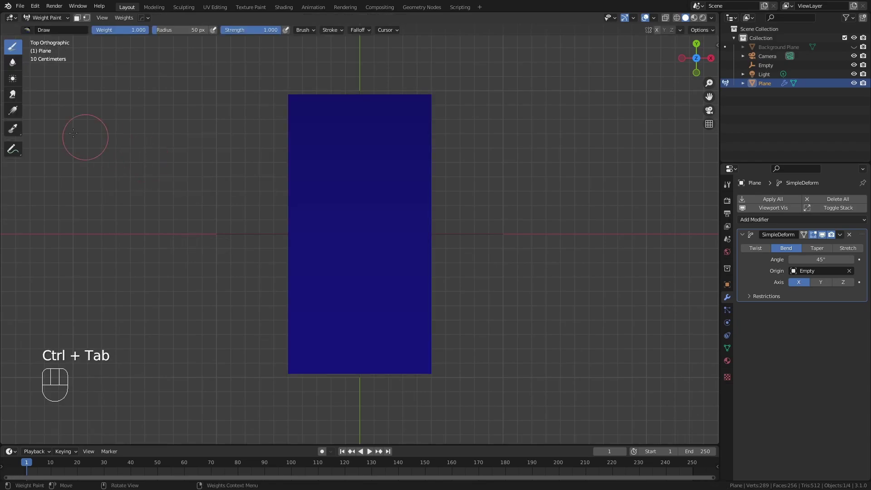
{"action": "left_click", "coordinate": [13, 114]}
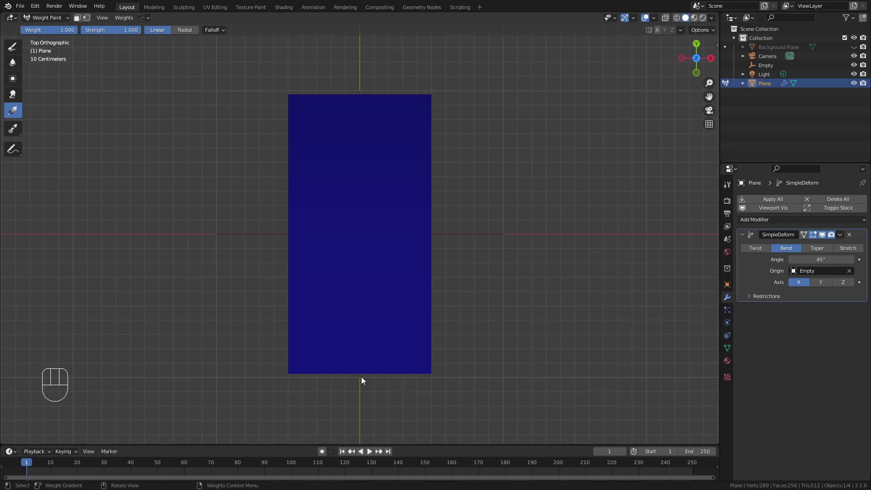
{"action": "left_click_drag", "start_coordinate": [361, 376], "coordinate": [360, 125]}
{"action": "key", "text": "ctrl+Tab"}
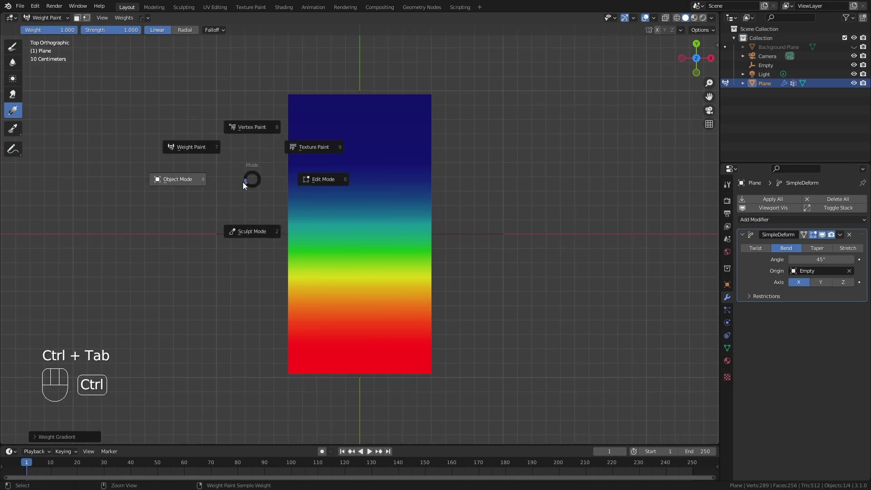
{"action": "left_click", "coordinate": [173, 181]}
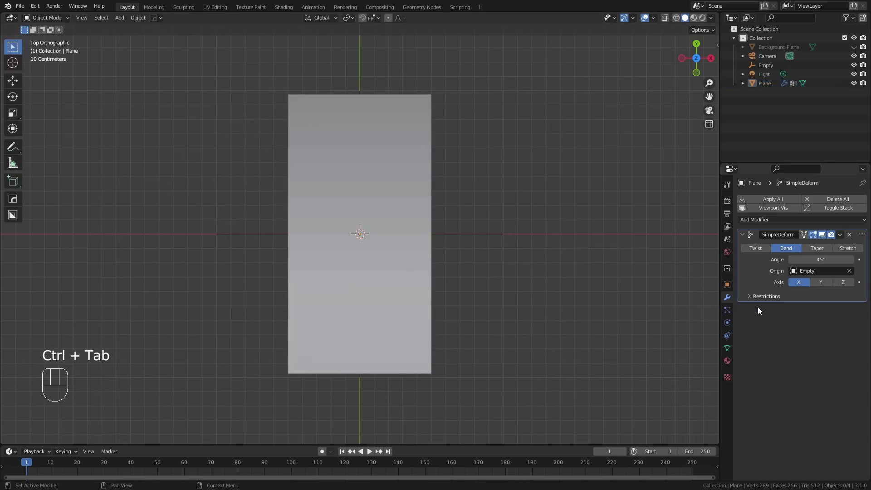
Restrict the plane's Simple Deform modifier to the vertex group named Group
{"action": "left_click", "coordinate": [747, 296]}
{"action": "left_click", "coordinate": [804, 331]}
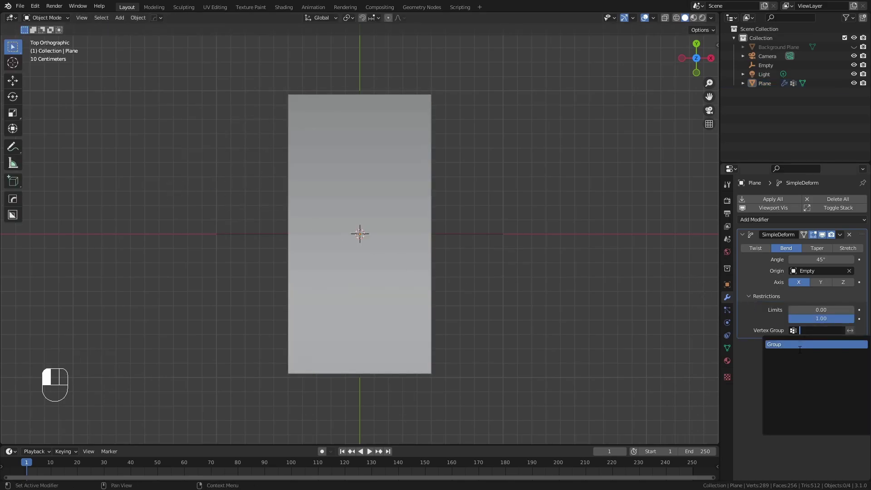
{"action": "left_click", "coordinate": [773, 345]}
{"action": "middle_click_drag", "start_coordinate": [530, 313], "coordinate": [445, 279]}
{"action": "key", "text": "KP_3"}
Remove all vertices on the plane's positive Y half from the vertex group in Edit Mode, and return to Object Mode
{"action": "key", "text": "KP_7"}
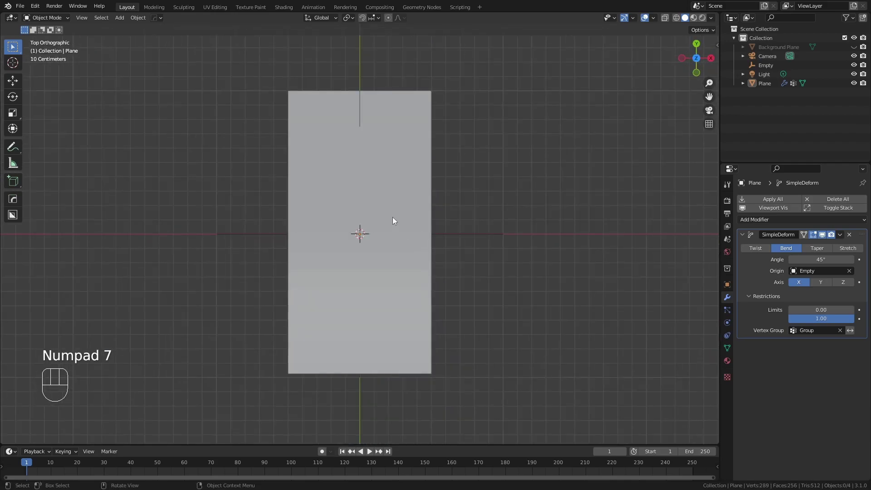
{"action": "left_click", "coordinate": [394, 219]}
{"action": "key", "text": "Tab"}
{"action": "left_click_drag", "start_coordinate": [256, 78], "coordinate": [471, 227]}
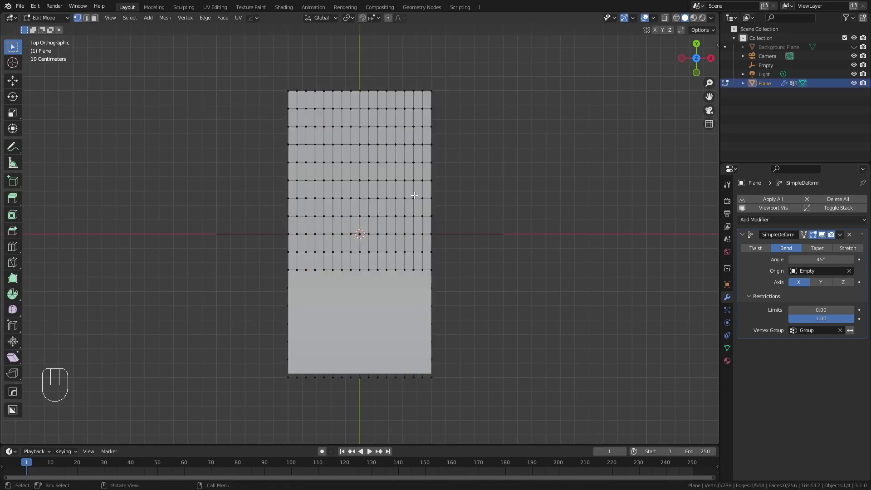
{"action": "left_click_drag", "start_coordinate": [255, 75], "coordinate": [482, 221]}
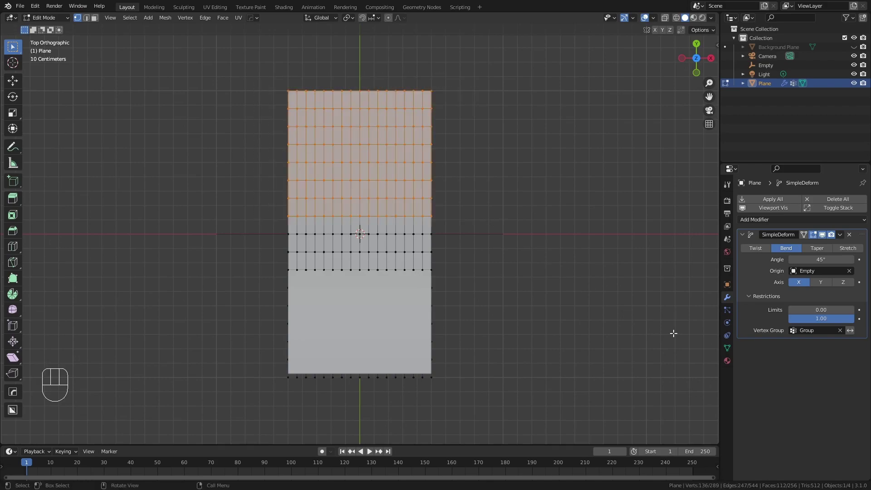
{"action": "left_click", "coordinate": [727, 347]}
{"action": "left_click", "coordinate": [787, 284]}
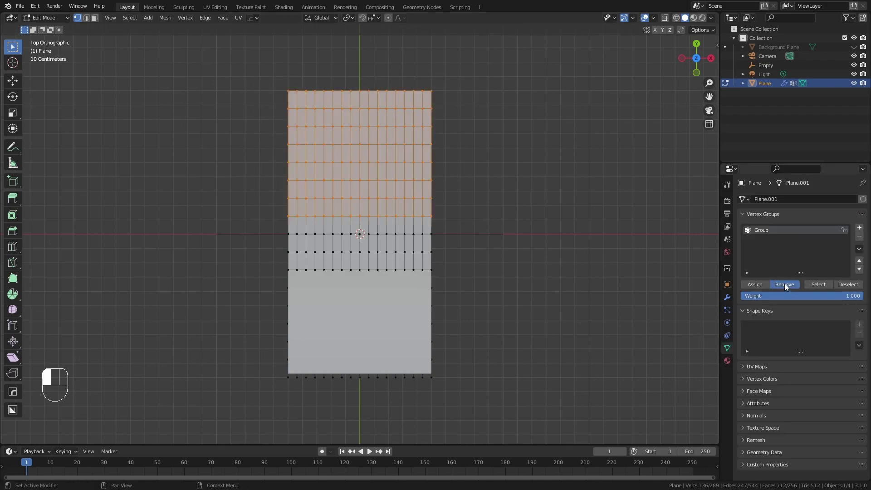
{"action": "key", "text": "Tab"}
Set the Simple Deform bend angle to 171° and shade the plane smooth
{"action": "middle_click_drag", "start_coordinate": [551, 259], "coordinate": [430, 191]}
{"action": "scroll", "coordinate": [415, 220], "scroll_direction": "up", "scroll_amount": 3}
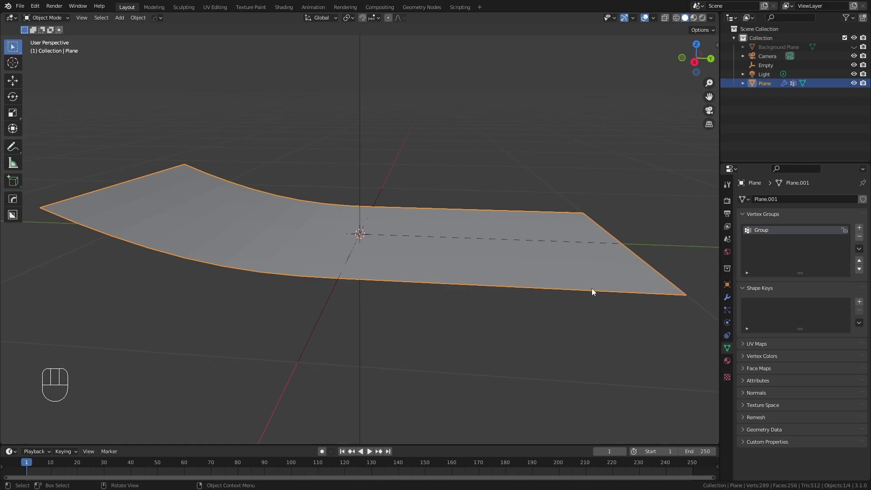
{"action": "left_click", "coordinate": [727, 297]}
{"action": "left_click_drag", "start_coordinate": [806, 261], "coordinate": [853, 261]}
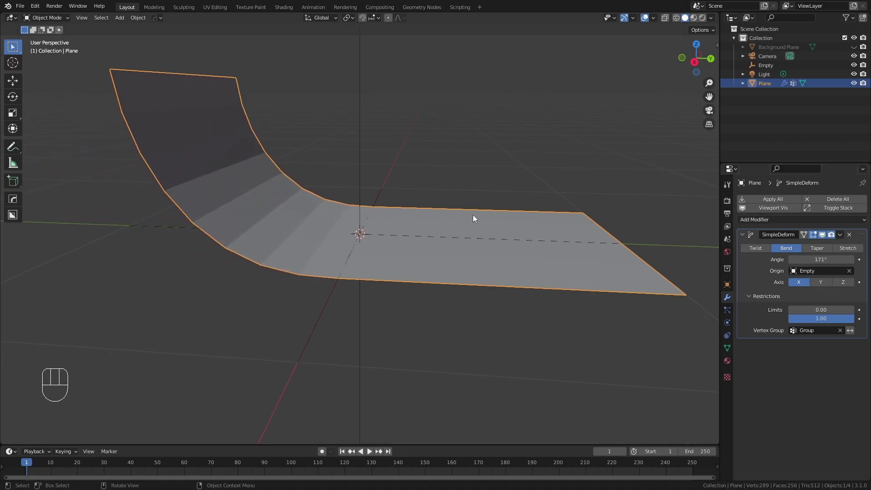
{"action": "right_click", "coordinate": [412, 245]}
{"action": "left_click", "coordinate": [412, 245]}
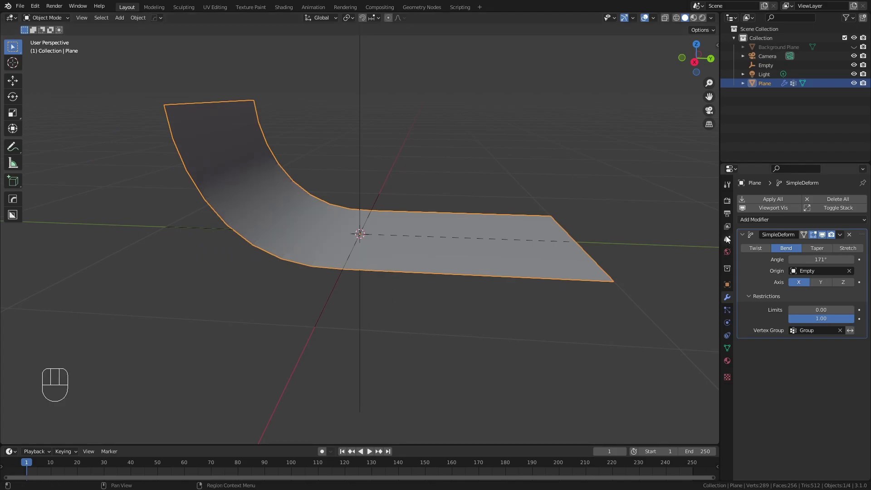
Add a Solidify modifier to the bent plane with a thickness of -0.058 m
{"action": "left_click", "coordinate": [764, 220]}
{"action": "left_click", "coordinate": [714, 374]}
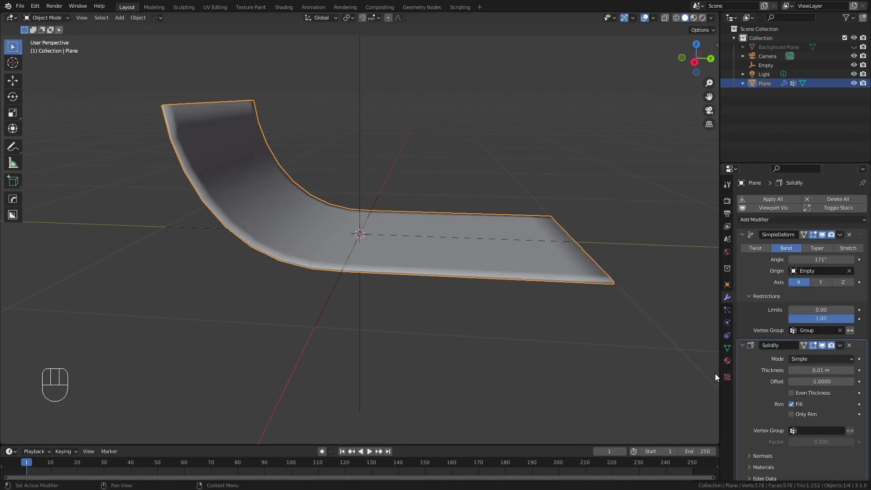
{"action": "left_click", "coordinate": [742, 235]}
{"action": "left_click_drag", "start_coordinate": [844, 271], "coordinate": [822, 271], "text": "shift"}
{"action": "scroll", "coordinate": [402, 221], "scroll_direction": "up", "scroll_amount": 3}
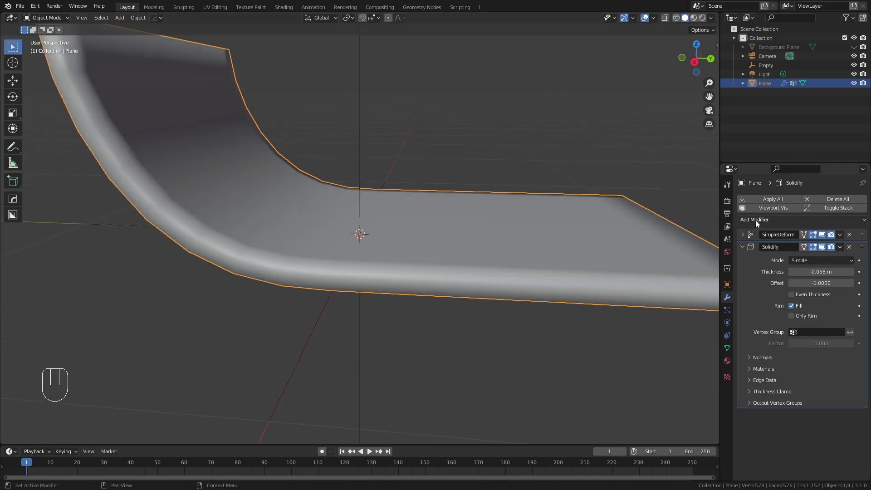
Add a Bevel modifier to the bent plane with an amount of 0.005 m and 3 segments
{"action": "left_click", "coordinate": [755, 220]}
{"action": "left_click", "coordinate": [700, 259]}
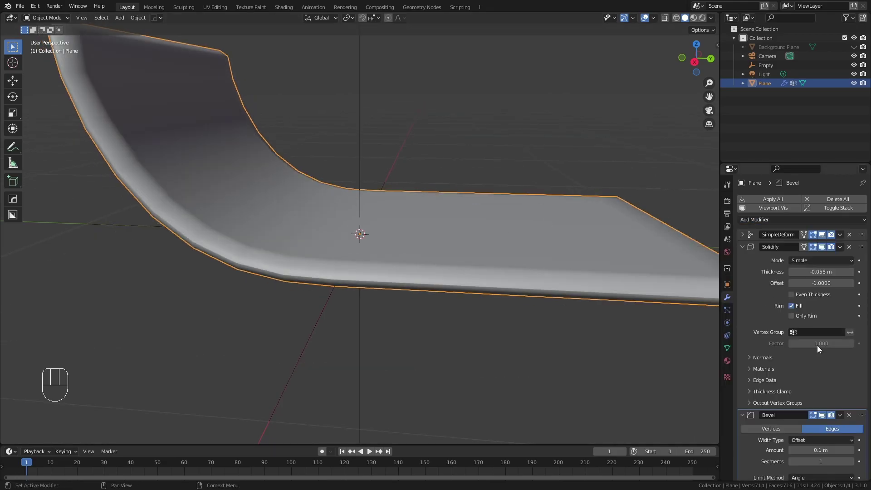
{"action": "left_click", "coordinate": [741, 247]}
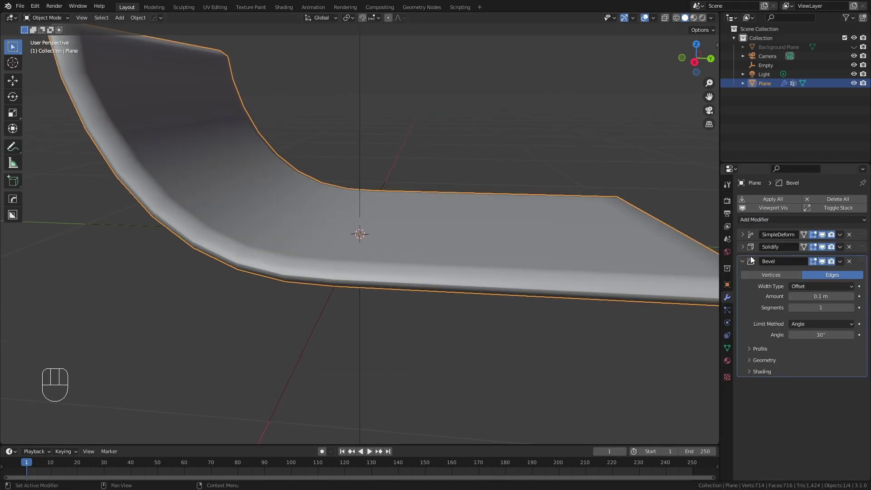
{"action": "left_click", "coordinate": [822, 294]}
{"action": "type", "text": "0.01"}
{"action": "key", "text": "Return"}
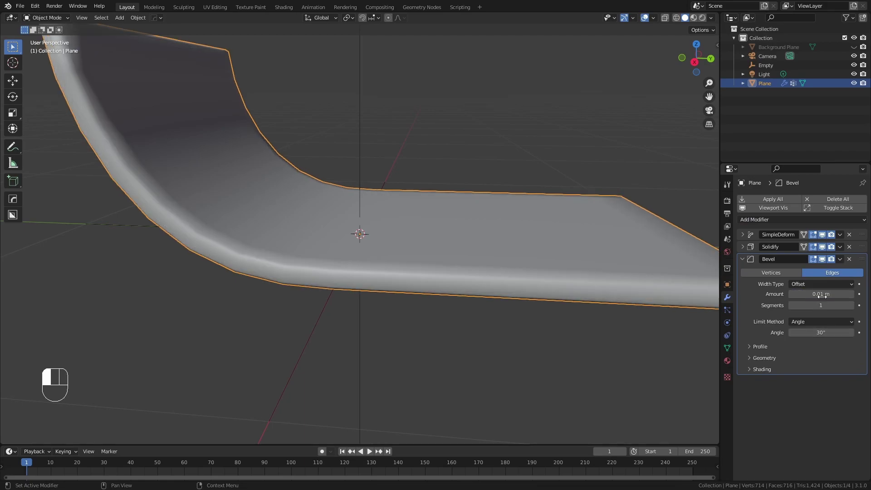
{"action": "left_click", "coordinate": [821, 294]}
{"action": "type", "text": "0.005"}
{"action": "key", "text": "Return"}
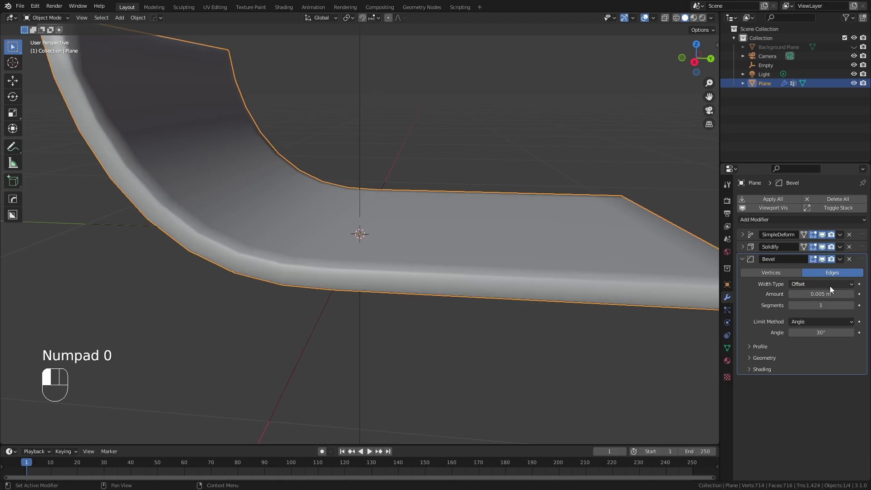
{"action": "left_click", "coordinate": [851, 304]}
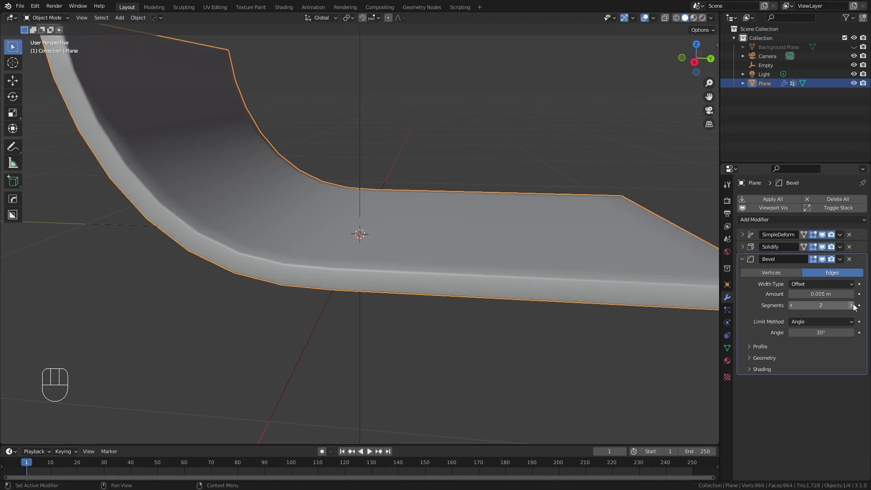
{"action": "left_click", "coordinate": [851, 304]}
Rename the bent plane as Layer
{"action": "middle_click_drag", "start_coordinate": [488, 236], "coordinate": [401, 206]}
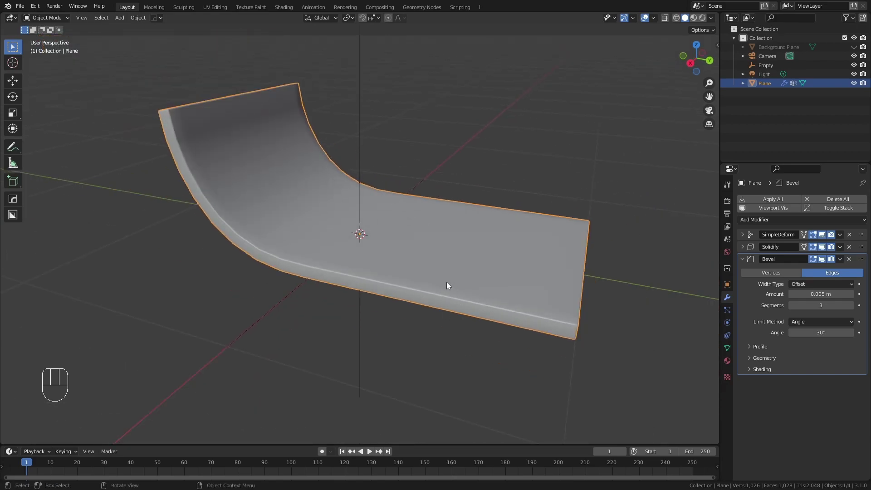
{"action": "key", "text": "F2"}
{"action": "type", "text": "Layer"}
{"action": "key", "text": "Return"}
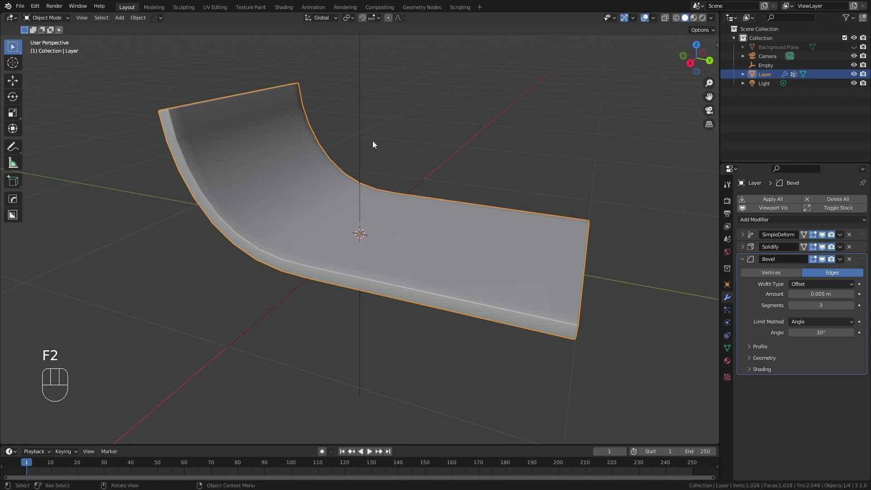
Parent the Layer object to the Empty with the Object option and test the link by moving the Empty
{"action": "left_click", "coordinate": [359, 139], "text": "shift"}
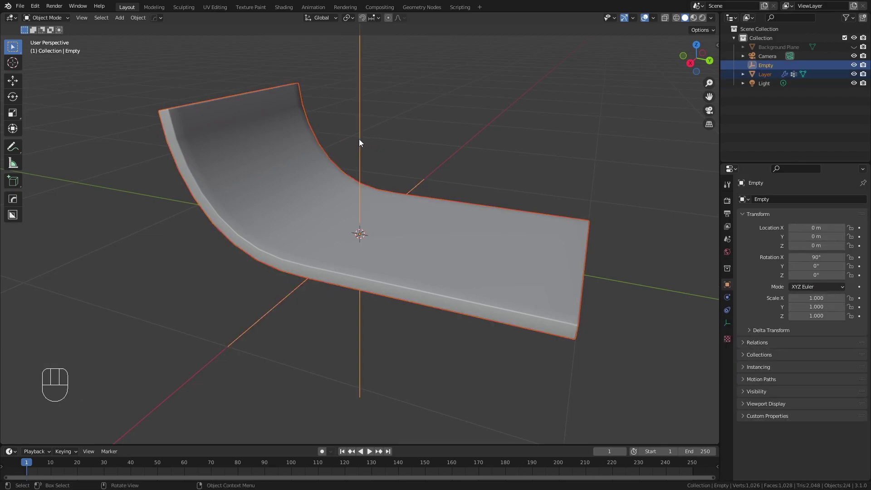
{"action": "key", "text": "ctrl+p"}
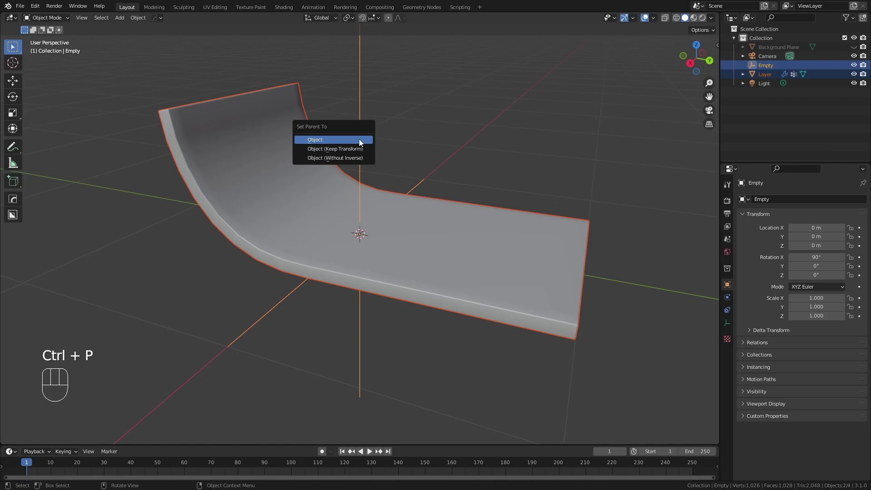
{"action": "left_click", "coordinate": [359, 140]}
{"action": "left_click", "coordinate": [360, 137]}
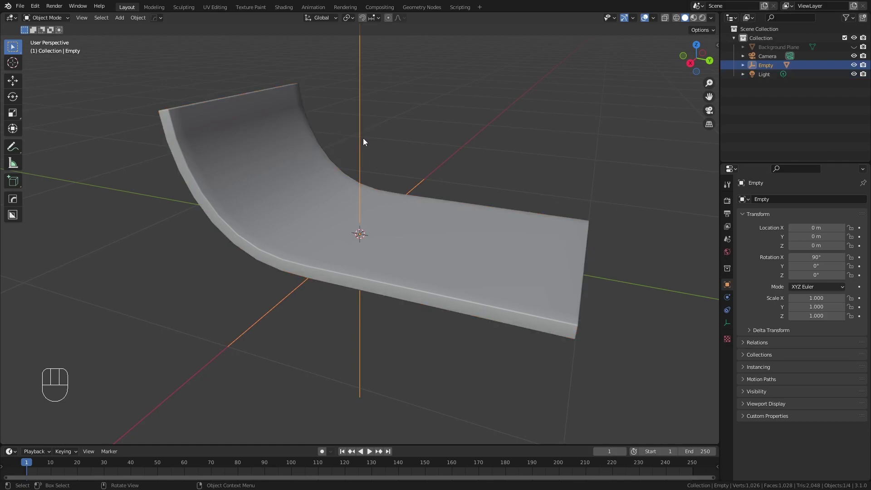
{"action": "key", "text": "g"}
{"action": "right_click", "coordinate": [439, 248]}
Duplicate the Layer object and place the copy about 0.065 m higher along the Z axis
{"action": "left_click", "coordinate": [437, 248]}
{"action": "middle_click_drag", "start_coordinate": [433, 255], "coordinate": [449, 237]}
{"action": "key", "text": "shift+d"}
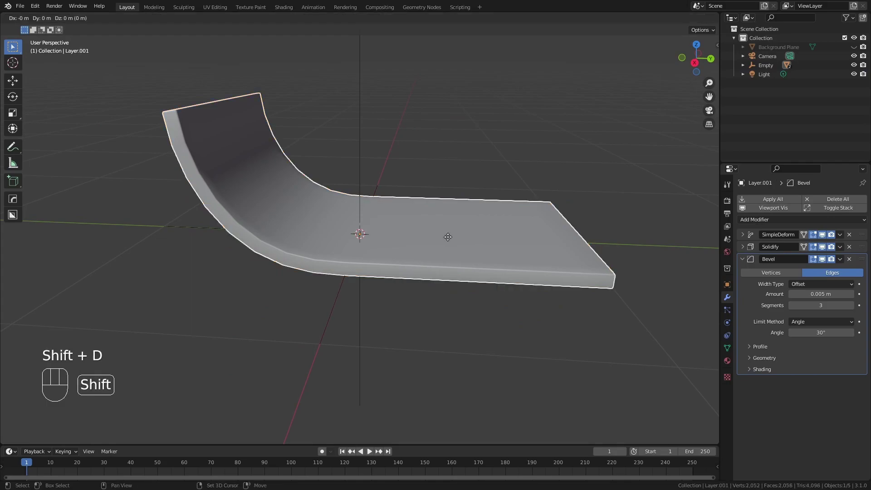
{"action": "key", "text": "z"}
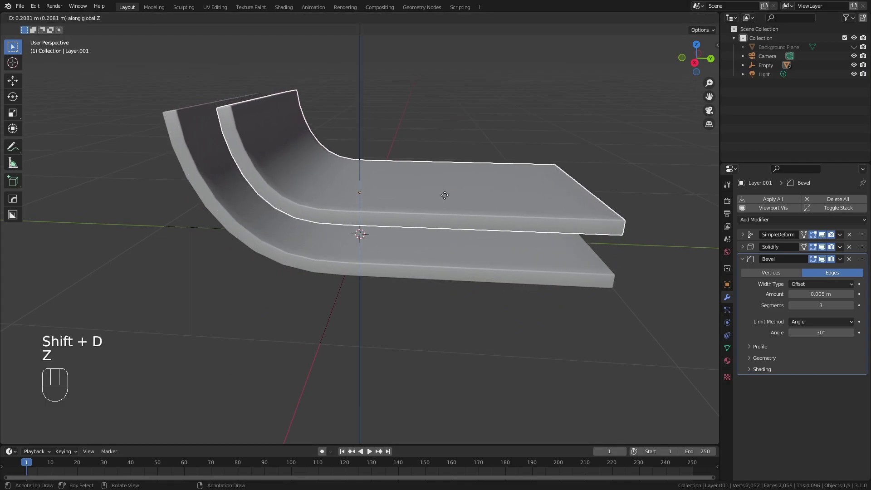
{"action": "key", "text": "shift"}
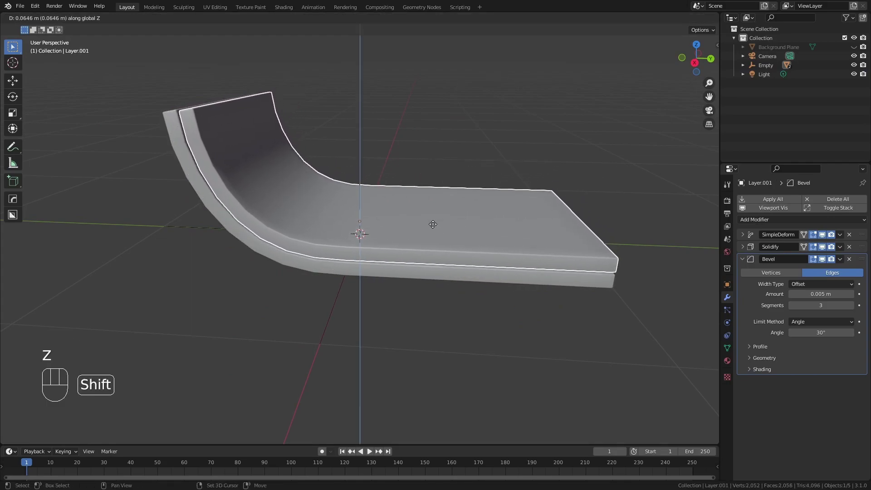
{"action": "left_click", "coordinate": [432, 224]}
Set the Solidify thickness of the upper layer to -0.023 m
{"action": "scroll", "coordinate": [439, 181], "scroll_direction": "up", "scroll_amount": 2}
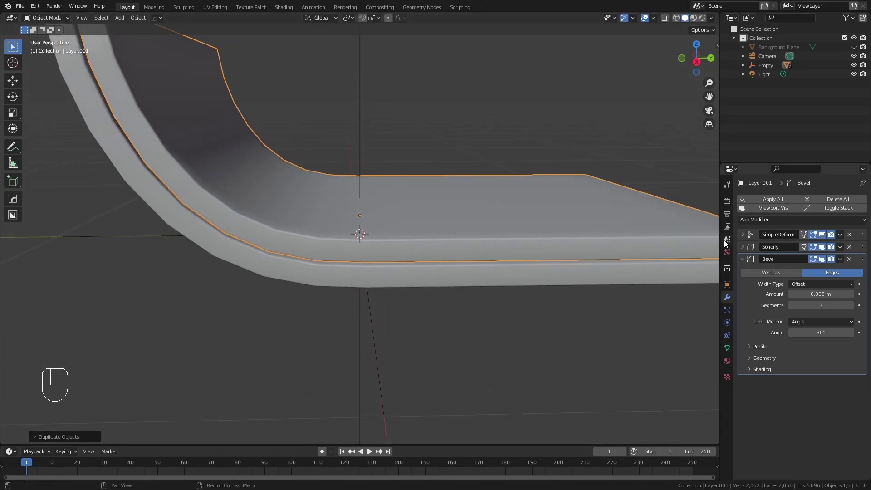
{"action": "left_click", "coordinate": [742, 258]}
{"action": "left_click", "coordinate": [742, 247]}
{"action": "left_click_drag", "start_coordinate": [821, 271], "coordinate": [835, 272], "text": "shift"}
Set the Simple Deform bend angle of the lower layer to 87.7°
{"action": "left_click", "coordinate": [311, 269]}
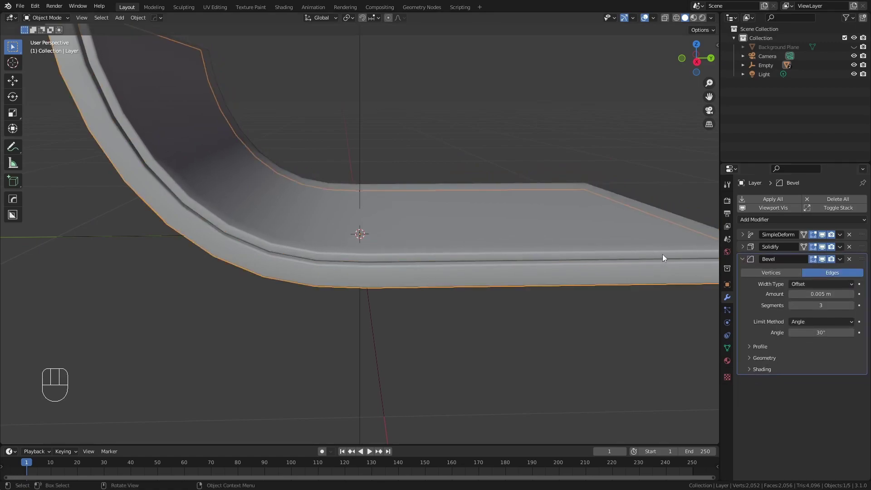
{"action": "left_click", "coordinate": [742, 259]}
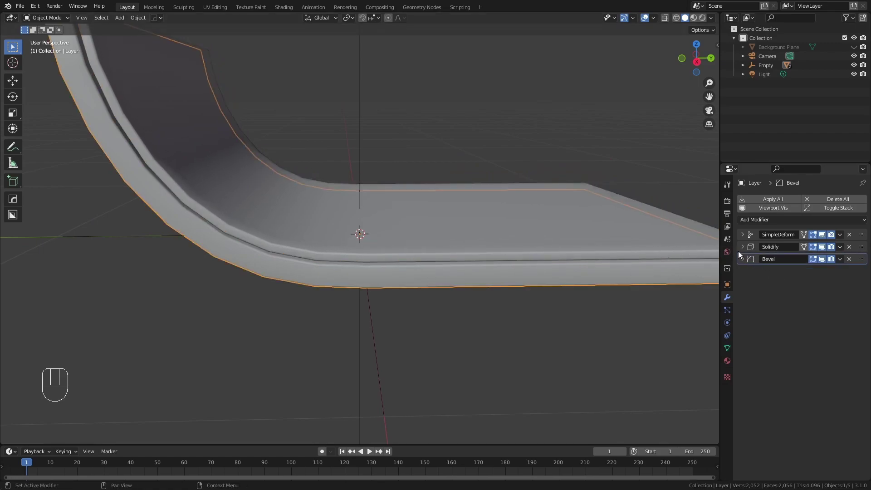
{"action": "left_click", "coordinate": [742, 234]}
{"action": "left_click_drag", "start_coordinate": [814, 259], "coordinate": [597, 255]}
Add a level 2 Subdivision modifier to the upper layer and to the lower layer
{"action": "scroll", "coordinate": [205, 182], "scroll_direction": "down", "scroll_amount": 4}
{"action": "left_click", "coordinate": [246, 179]}
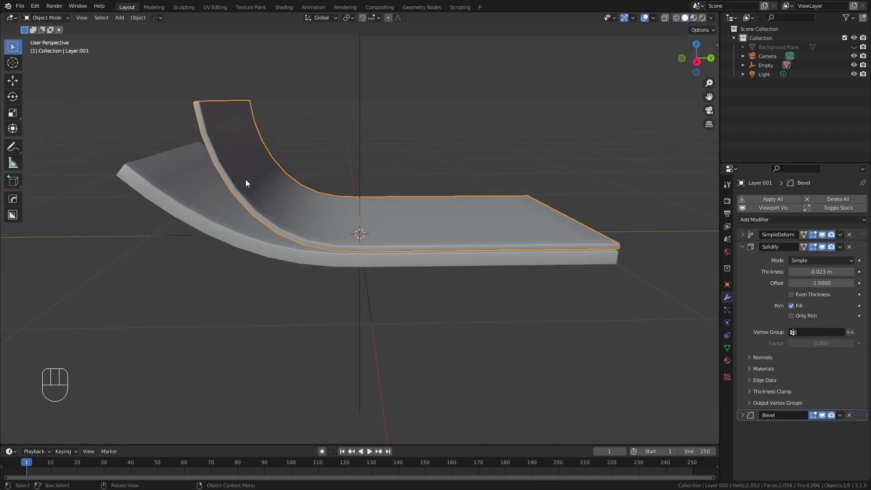
{"action": "key", "text": "ctrl+2"}
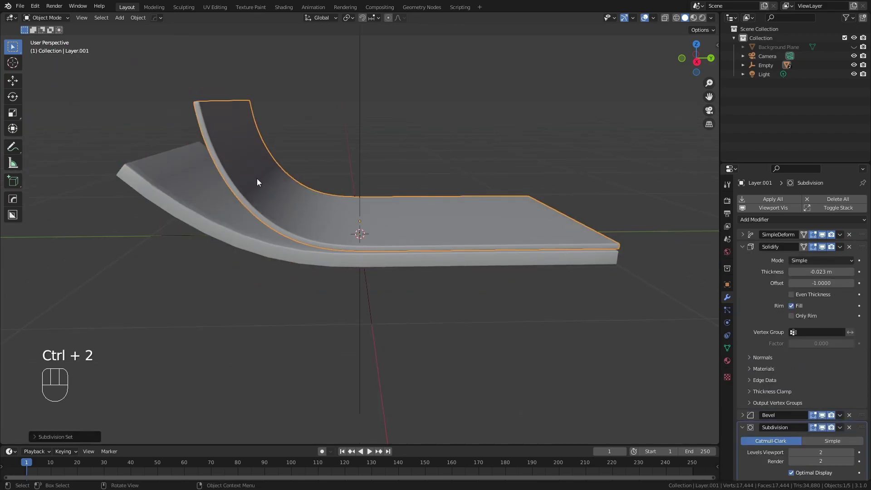
{"action": "left_click", "coordinate": [206, 208]}
{"action": "key", "text": "ctrl+2"}
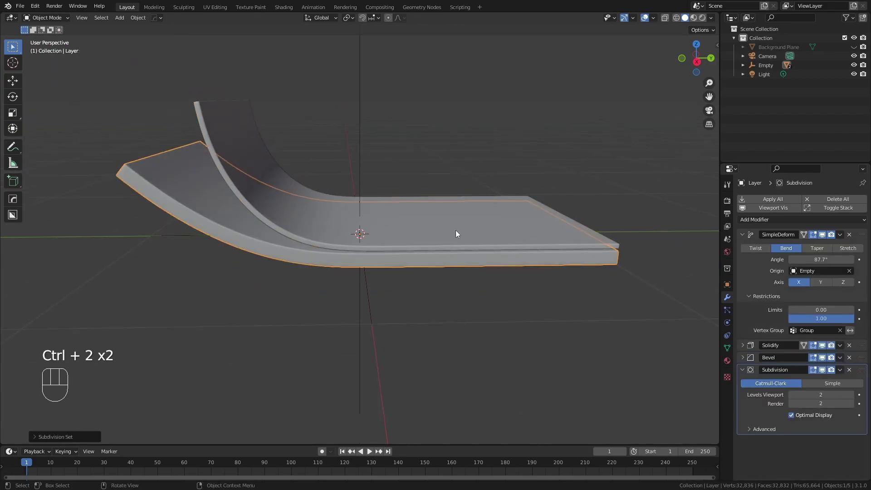
Collapse the lower layer's modifiers, deselect the layer and add a mesh cylinder
{"action": "left_click", "coordinate": [740, 369], "text": "ctrl"}
{"action": "mouse_move", "coordinate": [378, 161]}
{"action": "middle_mouse_down"}
{"action": "mouse_move", "coordinate": [366, 171]}
{"action": "mouse_move", "coordinate": [404, 140]}
{"action": "mouse_move", "coordinate": [321, 168]}
{"action": "mouse_move", "coordinate": [376, 155]}
{"action": "middle_mouse_up"}
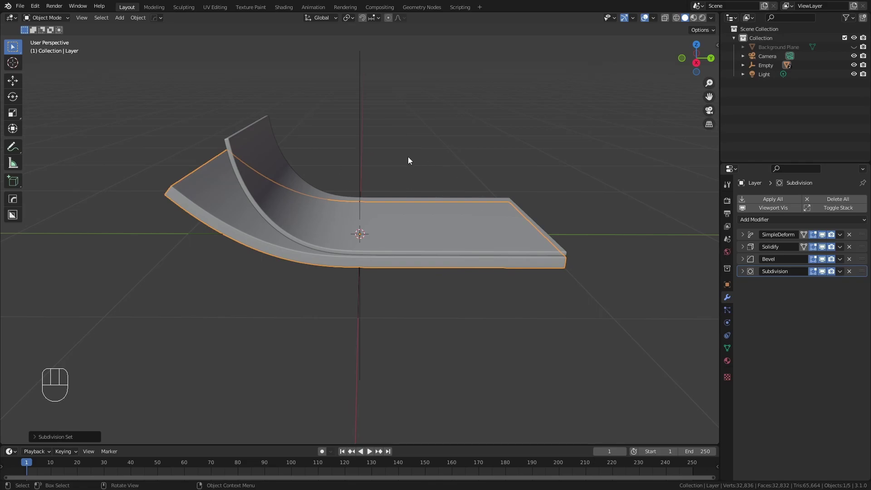
{"action": "left_click", "coordinate": [377, 162]}
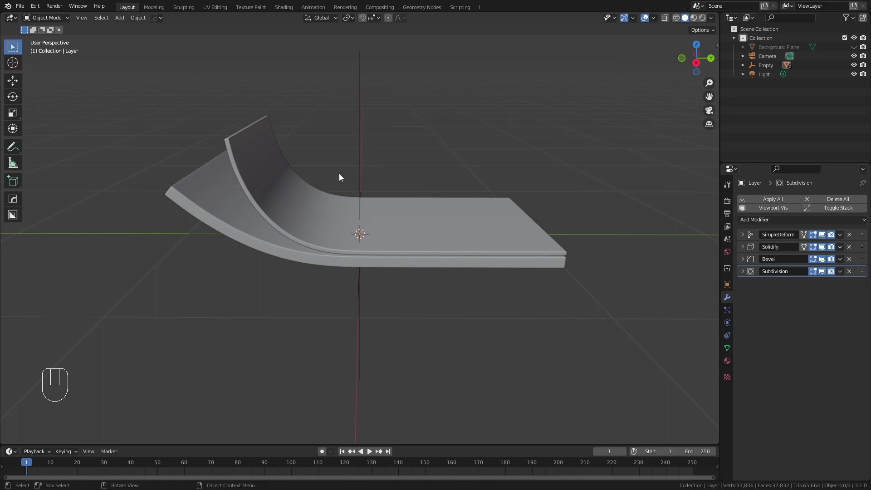
{"action": "key", "text": "shift+a"}
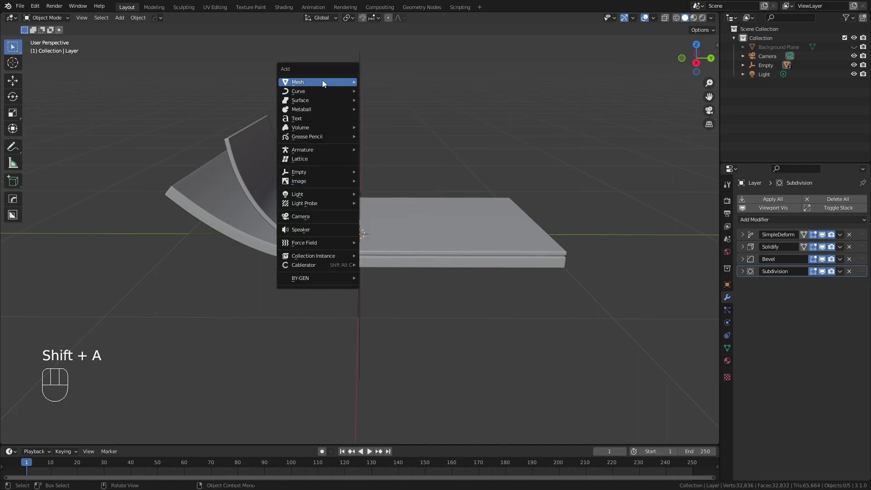
{"action": "mouse_move", "coordinate": [321, 82]}
{"action": "left_click", "coordinate": [404, 127]}
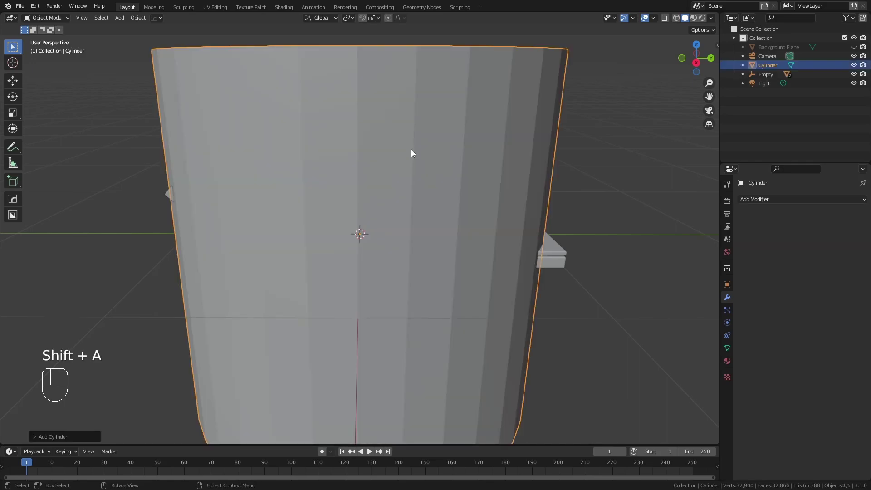
Raise the cylinder along the Z axis above the layers and scale it down to roughly half its size
{"action": "key", "text": "g"}
{"action": "key", "text": "z"}
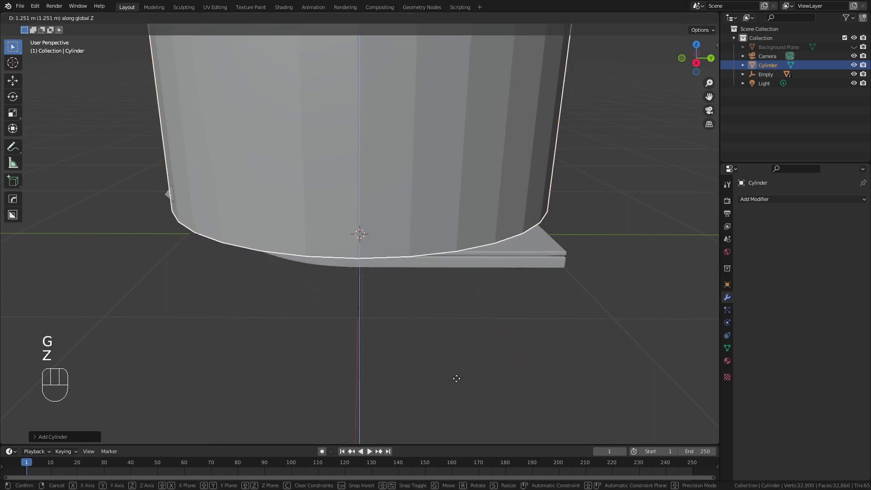
{"action": "left_click", "coordinate": [457, 339]}
{"action": "scroll", "coordinate": [458, 318], "scroll_direction": "down", "scroll_amount": 5}
{"action": "key", "text": "s"}
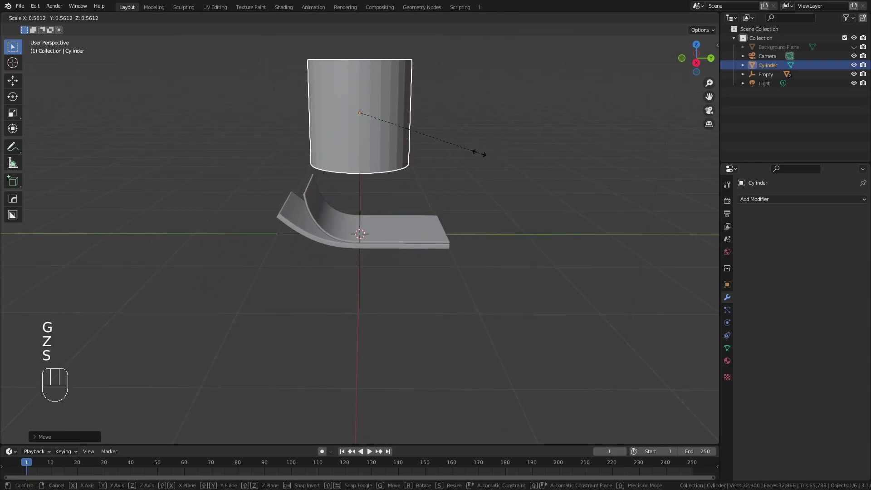
{"action": "left_click", "coordinate": [458, 152]}
Tilt the cylinder around the X axis and move it along positive Y beyond the flat end of the layers
{"action": "key", "text": "r"}
{"action": "key", "text": "x"}
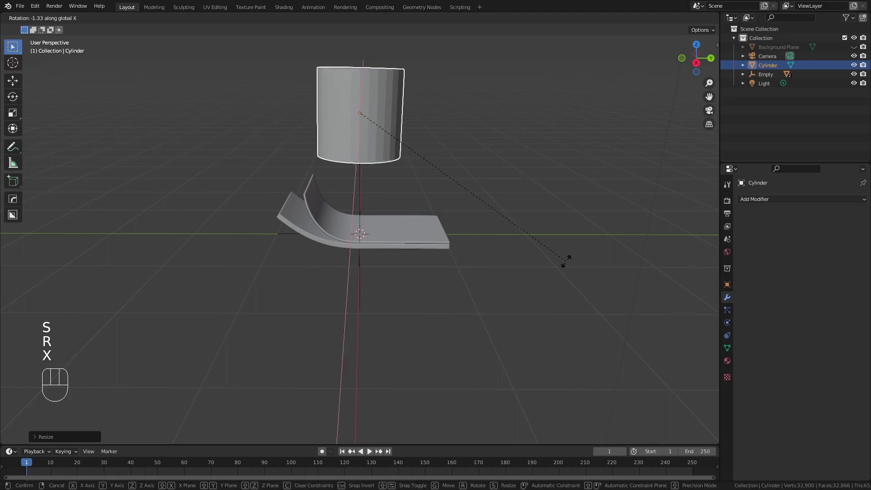
{"action": "left_click", "coordinate": [341, 274]}
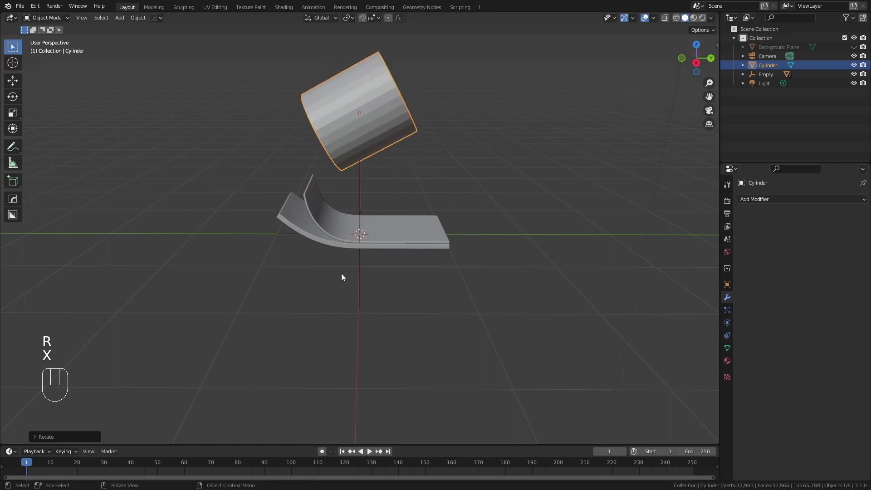
{"action": "key", "text": "g"}
{"action": "key", "text": "y"}
{"action": "left_click", "coordinate": [529, 275]}
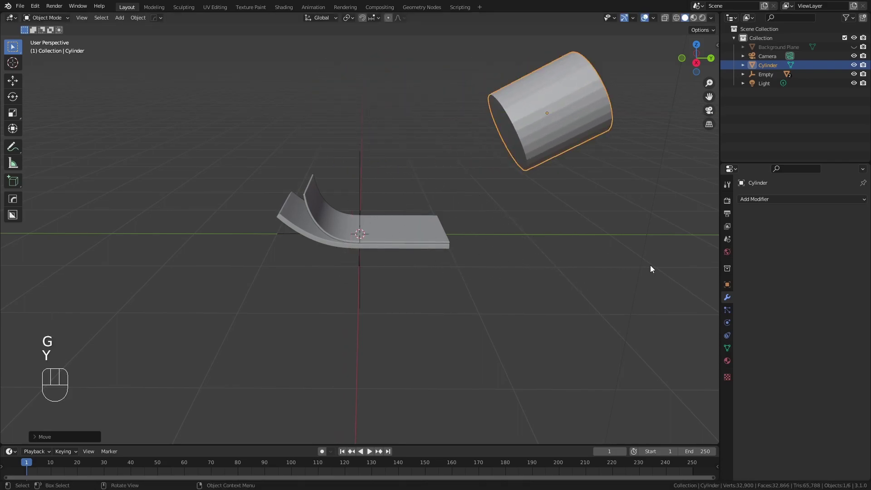
Scale the cylinder narrower across its local X and Y axes and shorten it along its local Z axis
{"action": "key", "text": "s"}
{"action": "key", "text": "shift+z"}
{"action": "key", "text": "shift+z"}
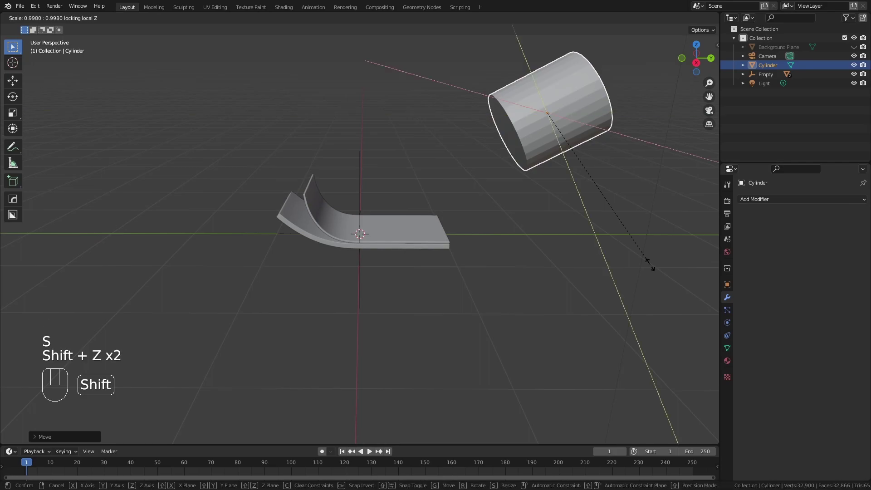
{"action": "right_click", "coordinate": [578, 158]}
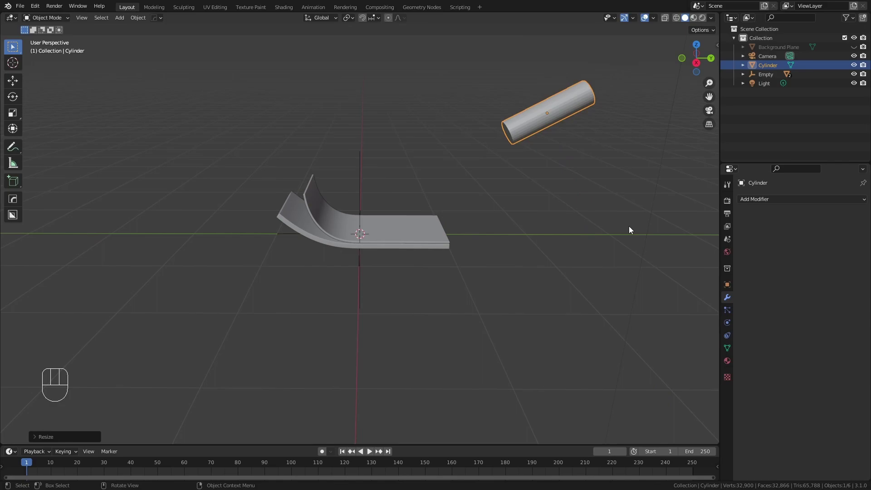
{"action": "key", "text": "s"}
{"action": "key", "text": "z"}
{"action": "key", "text": "z"}
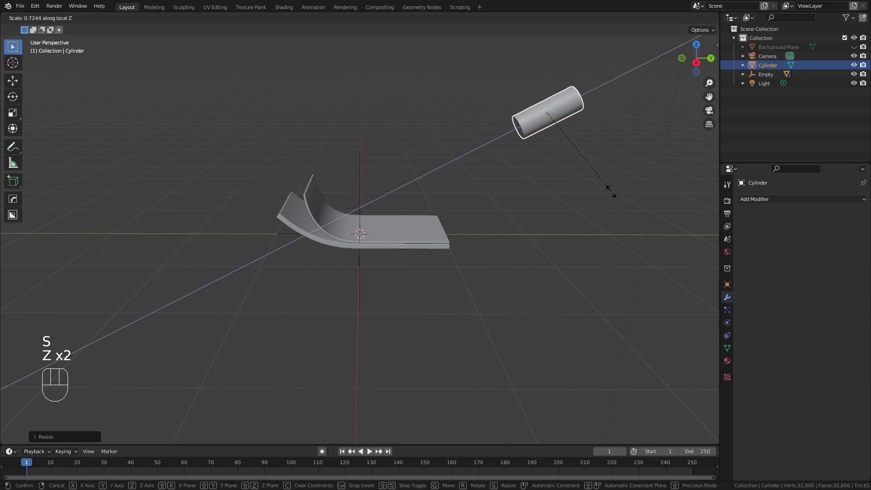
{"action": "left_click", "coordinate": [579, 164]}
{"action": "scroll", "coordinate": [580, 154], "scroll_direction": "up", "scroll_amount": 2}
{"action": "scroll", "coordinate": [553, 170], "scroll_direction": "up", "scroll_amount": 4, "text": "shift"}
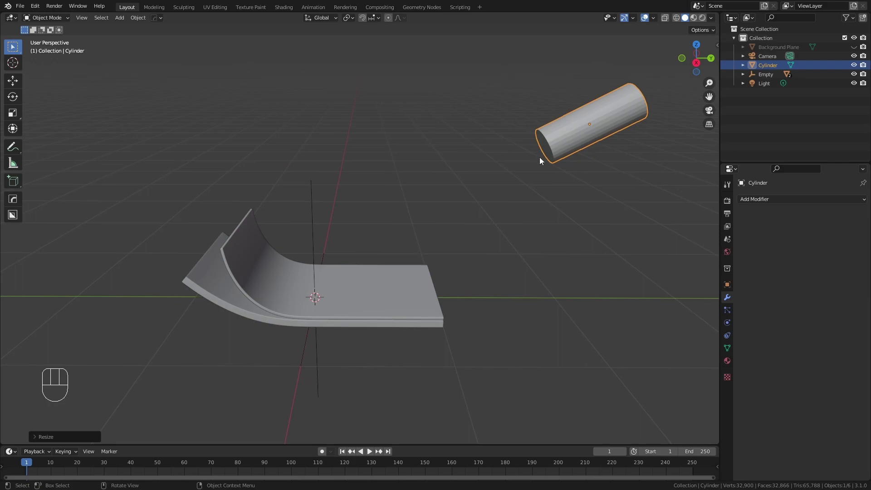
Duplicate the cylinder about 0.72 m along its local Z toward the layers and make the copy slightly narrower without changing its length
{"action": "key", "text": "shift"}
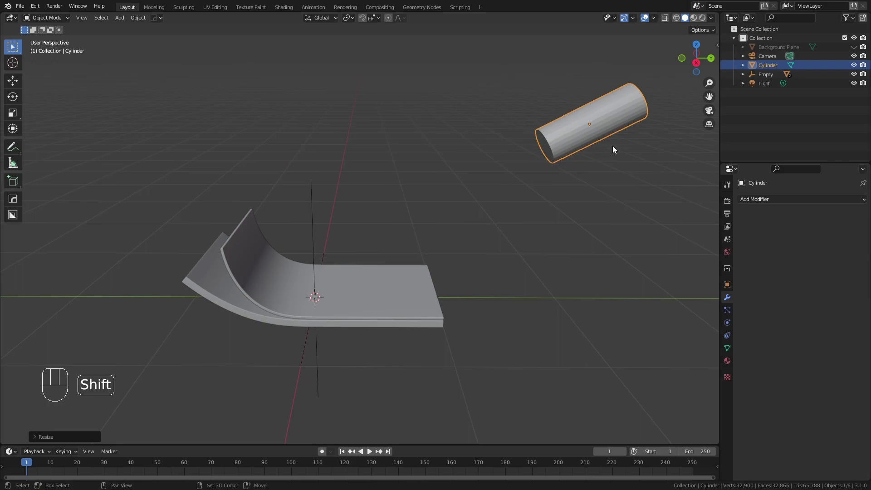
{"action": "key", "text": "shift+d"}
{"action": "key", "text": "z"}
{"action": "key", "text": "z"}
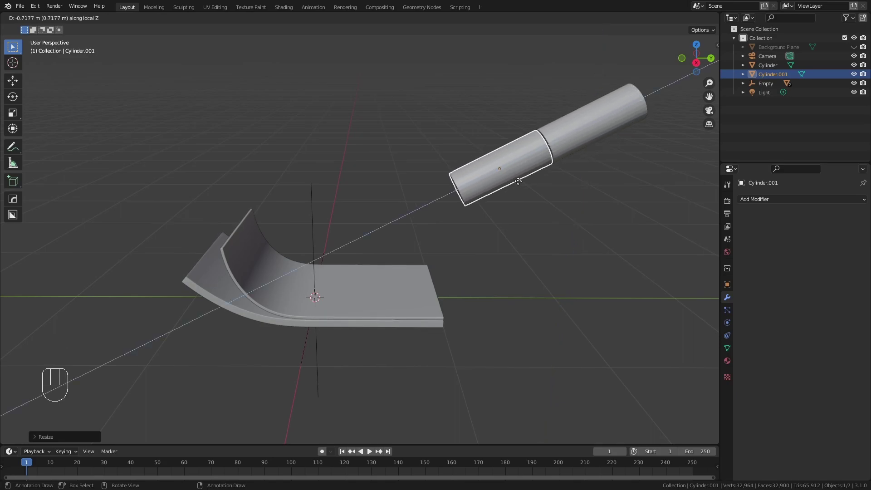
{"action": "left_click", "coordinate": [518, 181]}
{"action": "key", "text": "s"}
{"action": "key", "text": "shift+z"}
{"action": "key", "text": "shift+z"}
{"action": "left_click", "coordinate": [605, 232]}
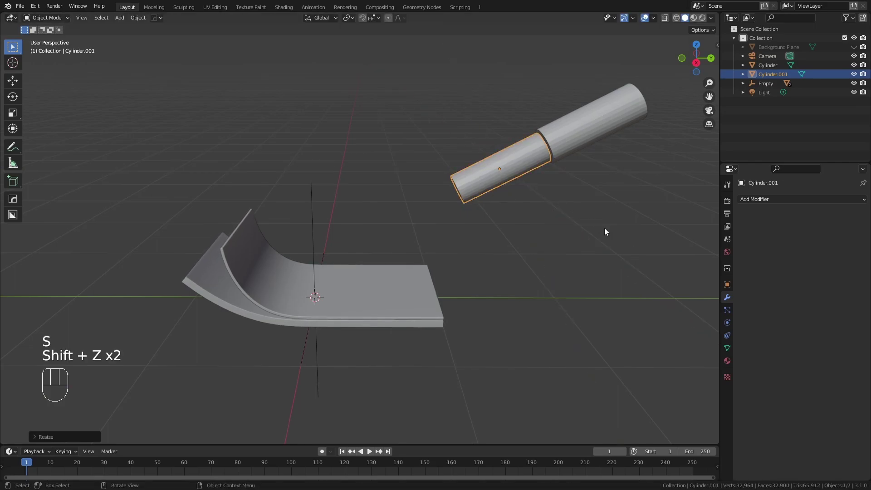
In wireframe, select the narrower cylinder's end vertices nearest the layers and extend that end along its local Z axis
{"action": "key", "text": "Tab"}
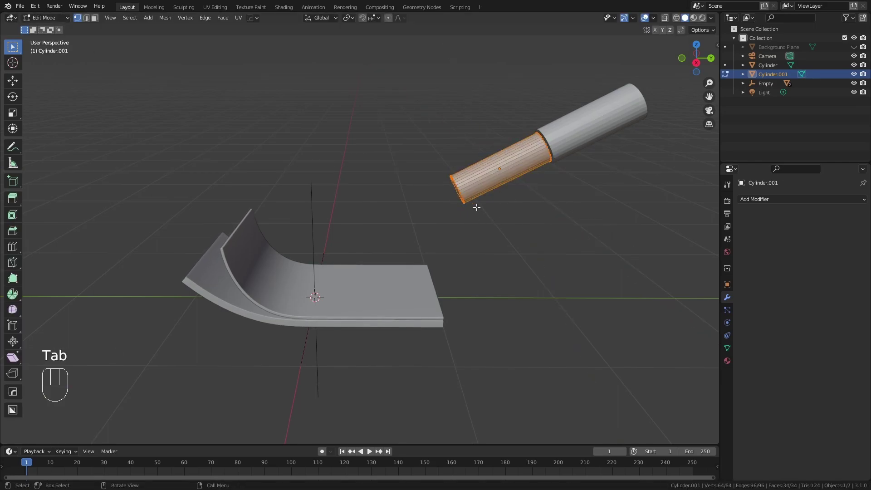
{"action": "key", "text": "alt+a"}
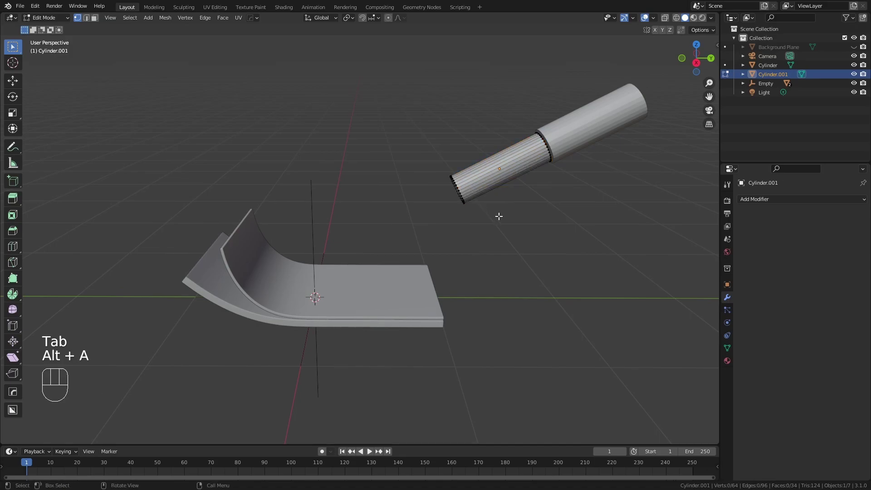
{"action": "key", "text": "z"}
{"action": "left_click", "coordinate": [421, 219]}
{"action": "left_click_drag", "start_coordinate": [401, 142], "coordinate": [487, 218]}
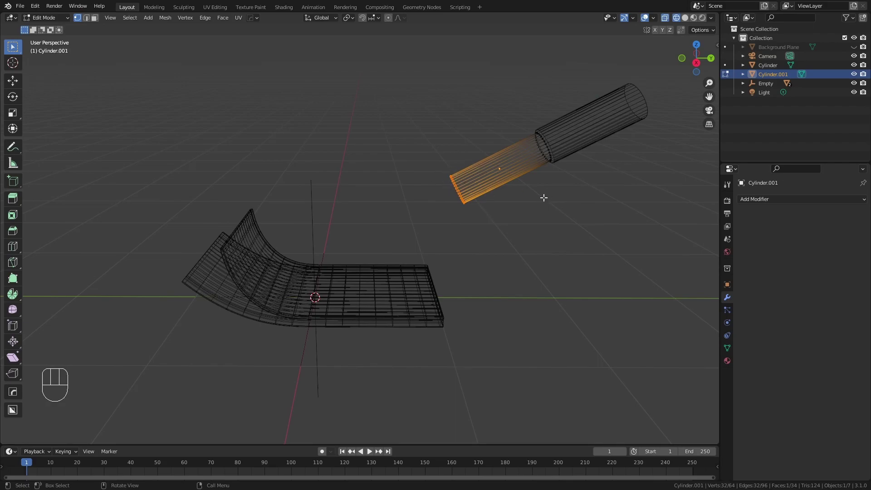
{"action": "key", "text": "g"}
{"action": "key", "text": "z"}
{"action": "key", "text": "z"}
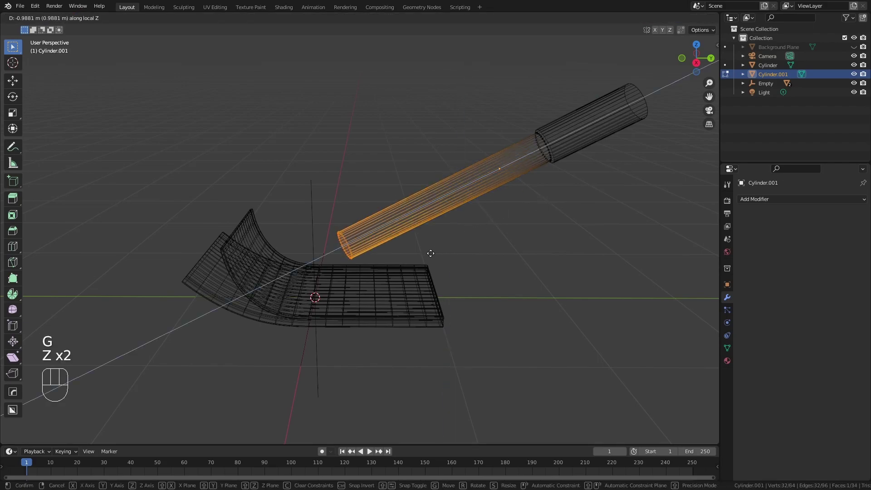
{"action": "left_click", "coordinate": [468, 234]}
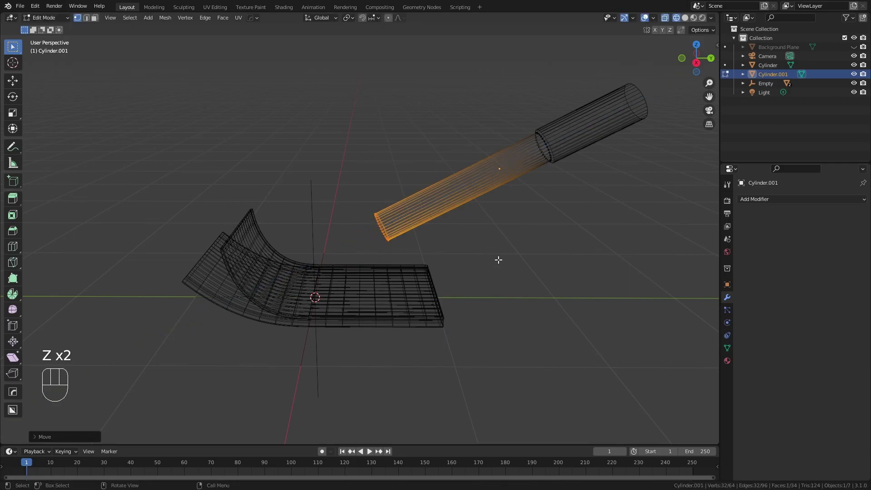
Flare the selected end to over four times its width and rotate it around X until nearly parallel to the flat layers
{"action": "key", "text": "s"}
{"action": "key", "text": "shift+z"}
{"action": "key", "text": "shift+z"}
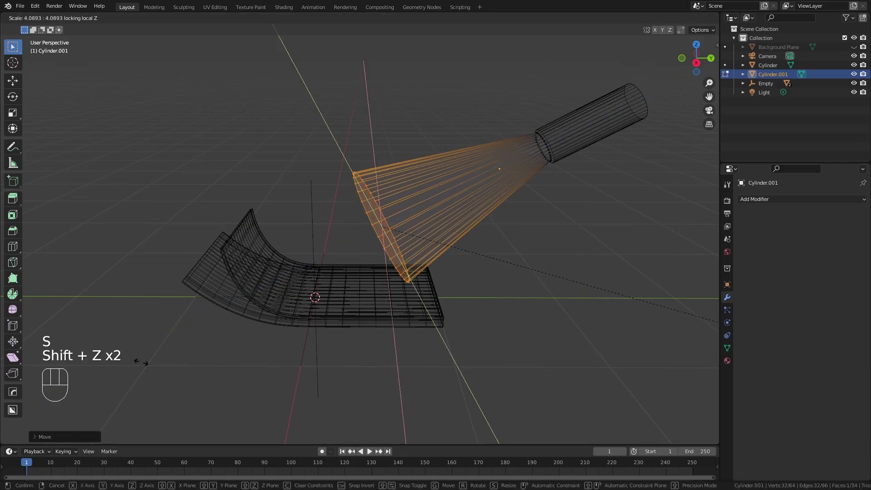
{"action": "left_click", "coordinate": [186, 372]}
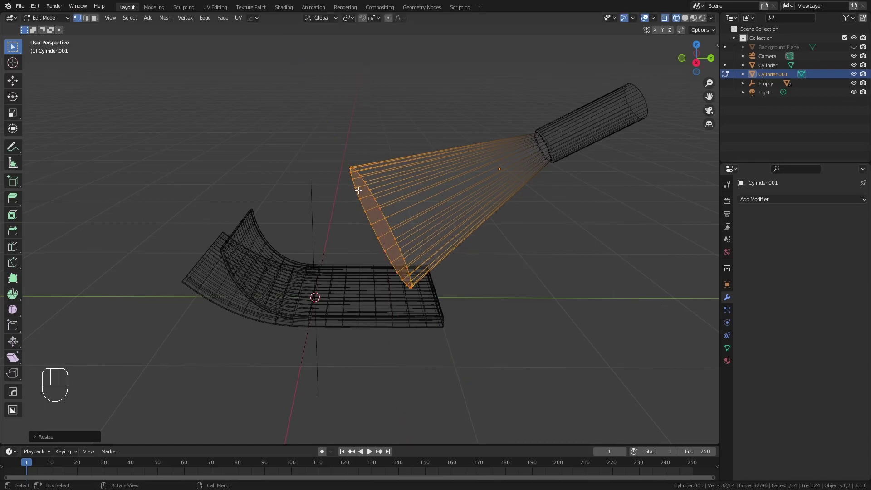
{"action": "key", "text": "r"}
{"action": "key", "text": "x"}
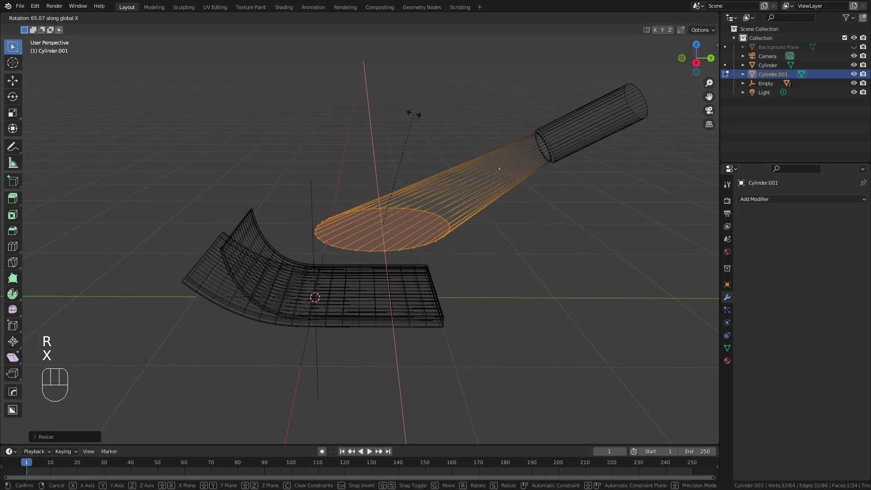
{"action": "left_click", "coordinate": [431, 123]}
{"action": "key", "text": "KP_3"}
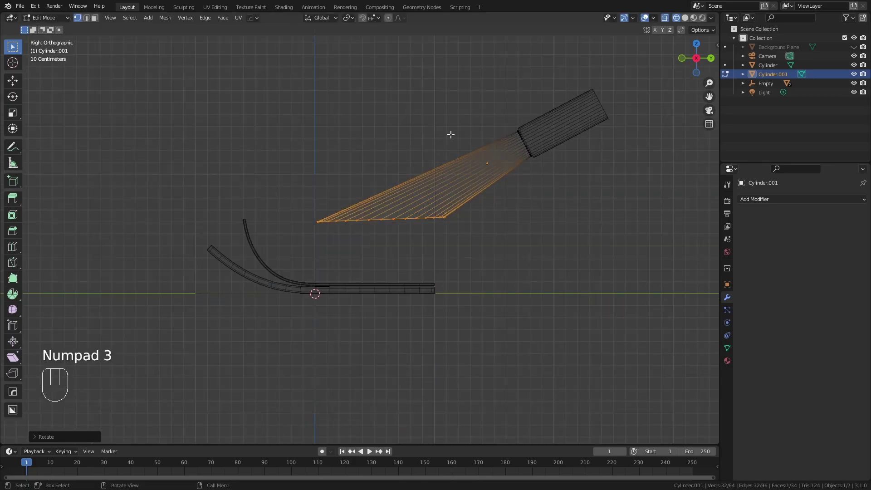
{"action": "scroll", "coordinate": [422, 173], "scroll_direction": "up", "scroll_amount": 4}
{"action": "key", "text": "e"}
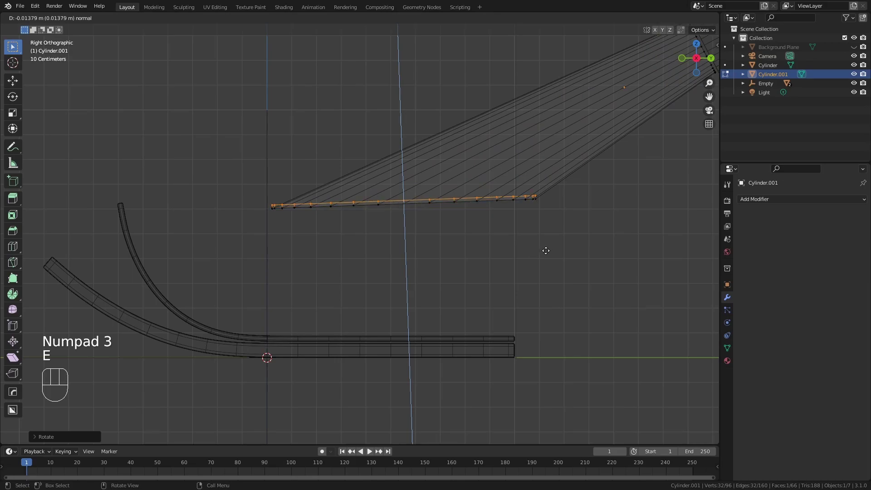
{"action": "right_click", "coordinate": [563, 260]}
{"action": "key", "text": "ctrl+z"}
Rotate the flared end about -1.24° around X and move it about 0.5 m along local Z toward the layers
{"action": "key", "text": "r"}
{"action": "key", "text": "x"}
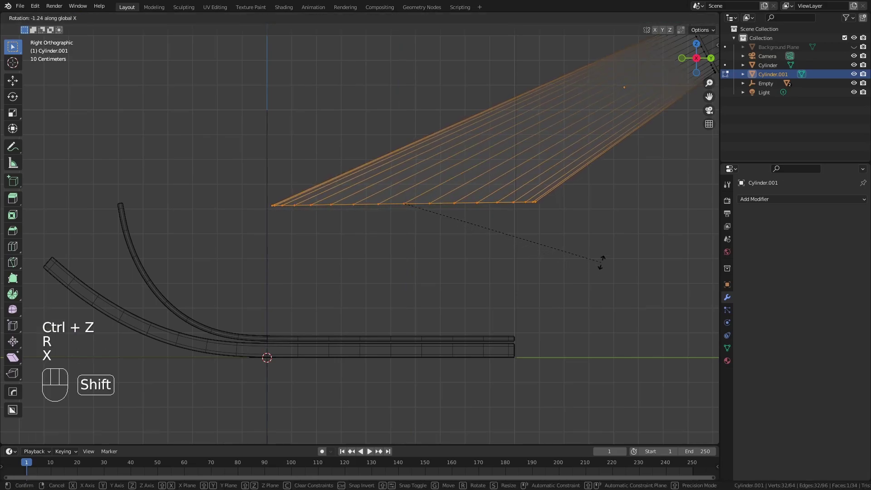
{"action": "left_click", "coordinate": [601, 260]}
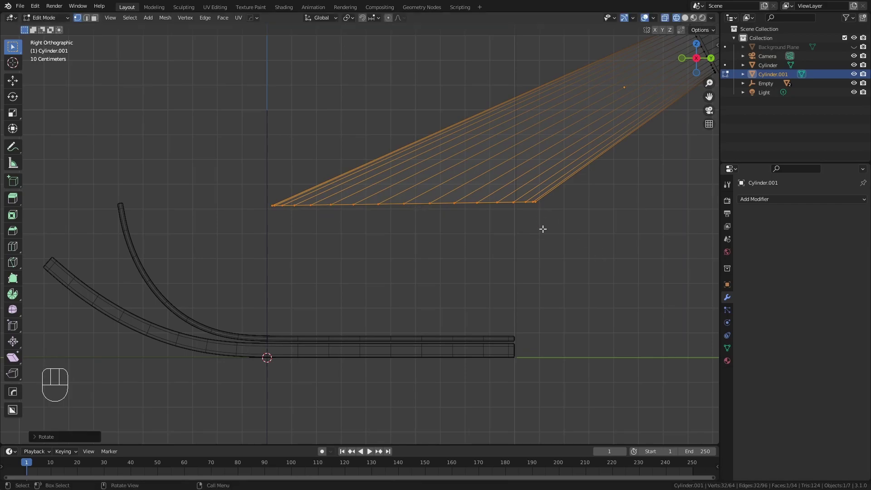
{"action": "key", "text": "g"}
{"action": "key", "text": "z"}
{"action": "key", "text": "z"}
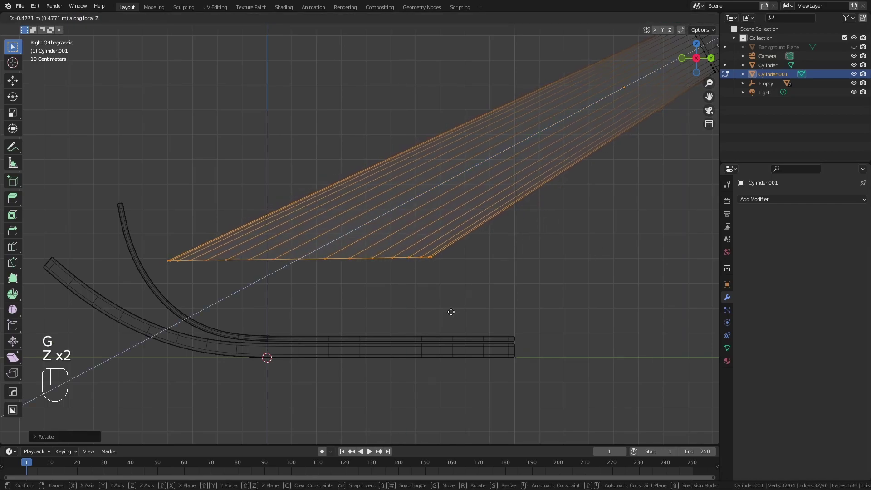
{"action": "left_click", "coordinate": [447, 314]}
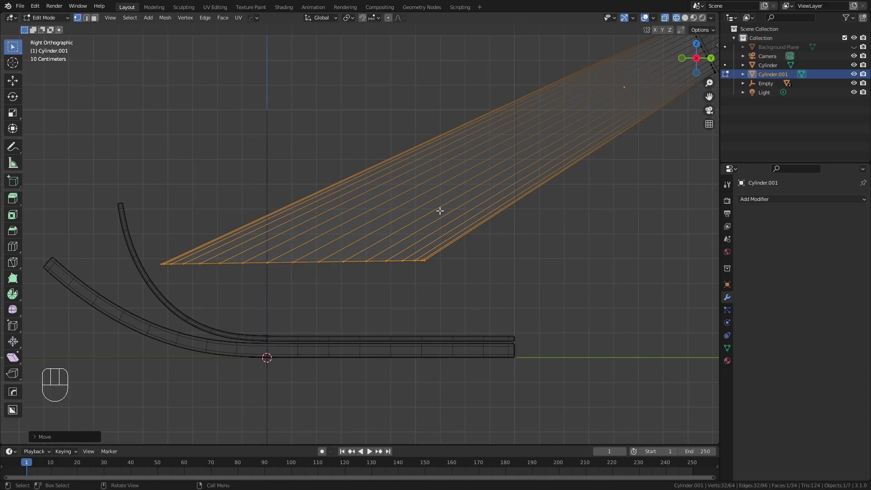
Lower the flared end to just above the upper layer and shift it along Y to line up with the layer's flat end
{"action": "key", "text": "g"}
{"action": "key", "text": "z"}
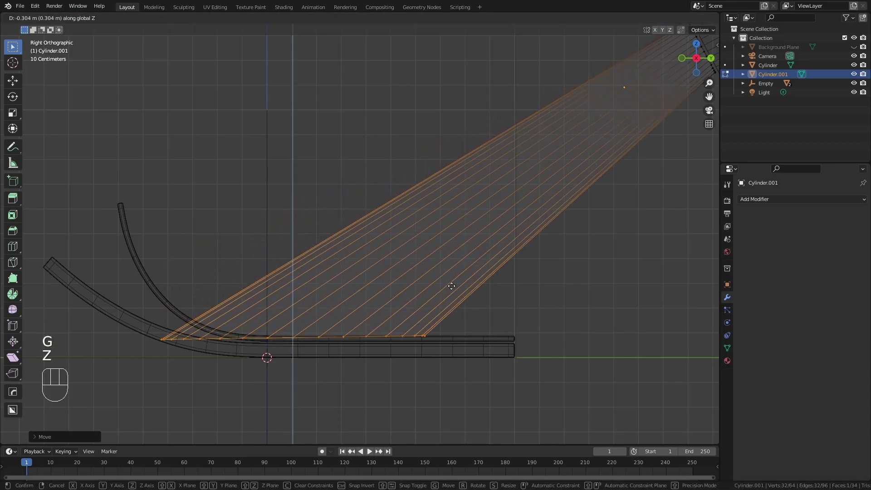
{"action": "left_click", "coordinate": [453, 283]}
{"action": "key", "text": "g"}
{"action": "key", "text": "y"}
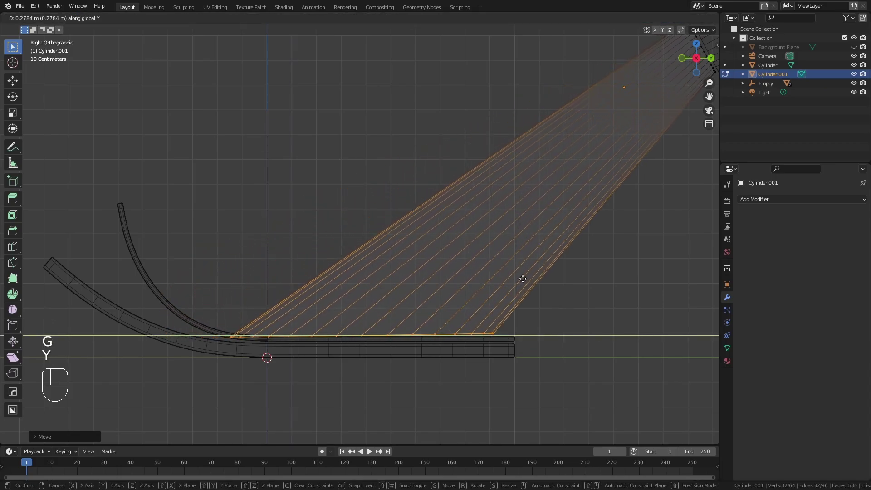
{"action": "left_click", "coordinate": [538, 278]}
{"action": "key", "text": "g"}
{"action": "key", "text": "z"}
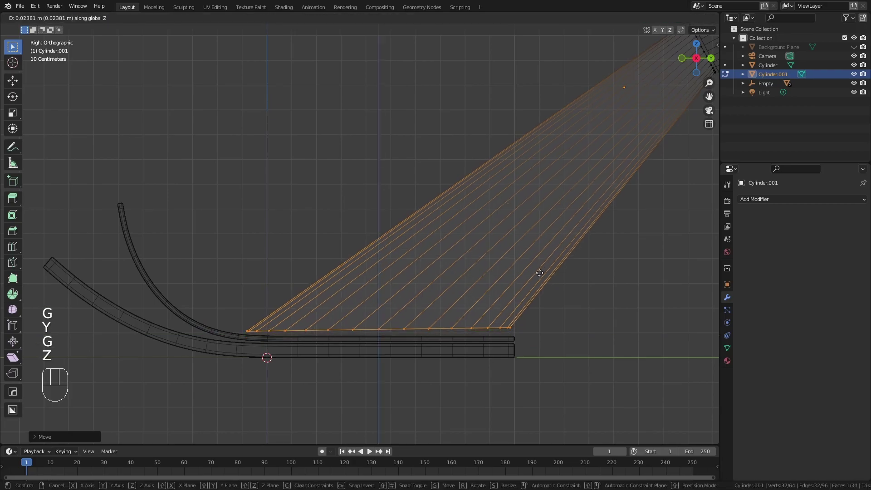
{"action": "left_click", "coordinate": [538, 275]}
Switch the viewport back to solid shading
{"action": "scroll", "coordinate": [566, 249], "scroll_direction": "down", "scroll_amount": 4}
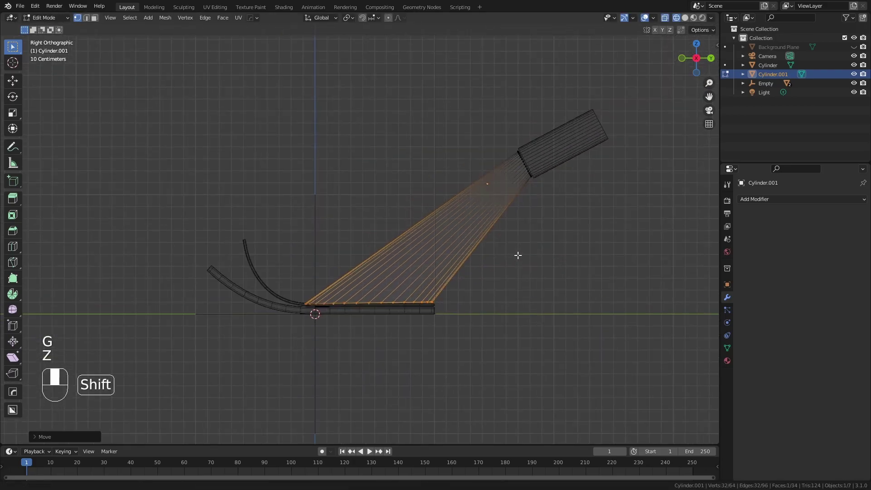
{"action": "key", "text": "shift+z"}
{"action": "scroll", "coordinate": [594, 232], "scroll_direction": "up", "scroll_amount": 3}
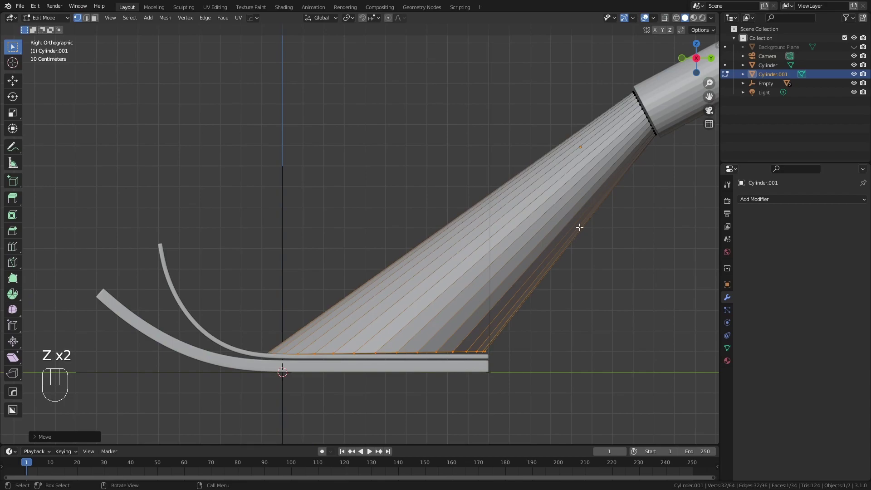
Move the beam's flared end about 0.69 m along negative Y toward the peeling ends of the layers
{"action": "scroll", "coordinate": [574, 231], "scroll_direction": "down", "scroll_amount": 2}
{"action": "key", "text": "Tab"}
{"action": "left_click", "coordinate": [594, 139]}
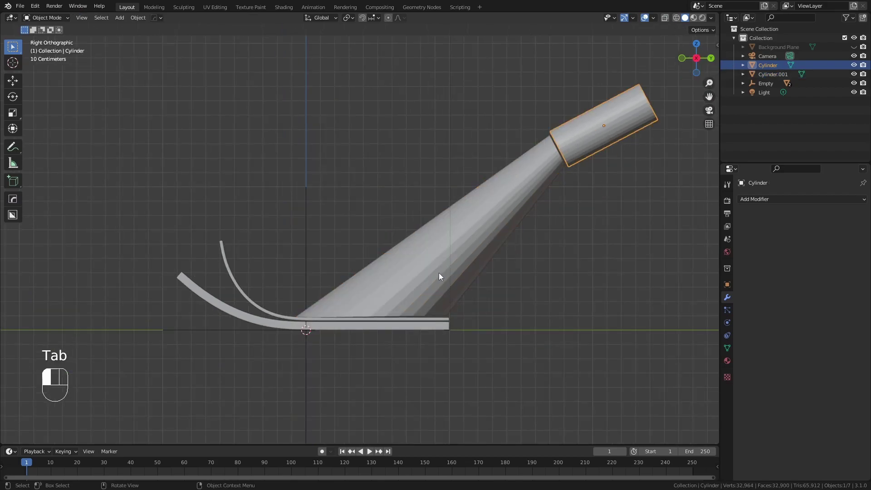
{"action": "left_click", "coordinate": [427, 291]}
{"action": "key", "text": "Tab"}
{"action": "key", "text": "g"}
{"action": "key", "text": "z"}
{"action": "key", "text": "y"}
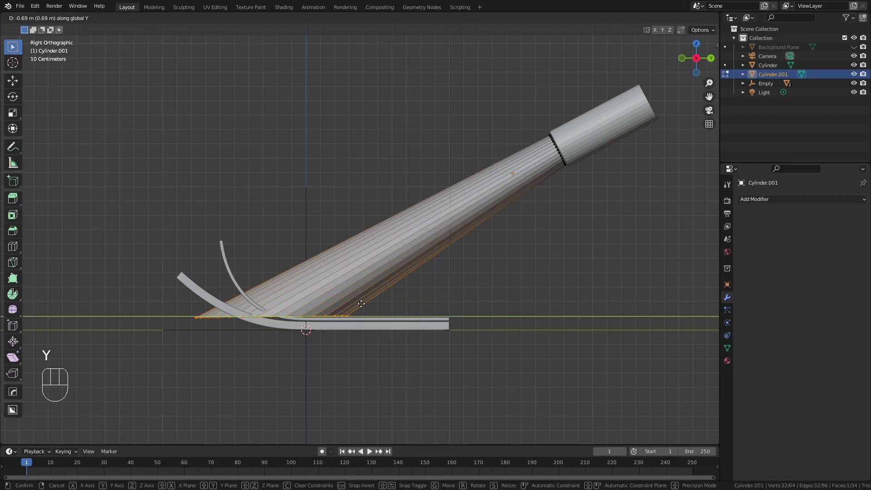
{"action": "left_click", "coordinate": [430, 304]}
{"action": "key", "text": "s"}
{"action": "key", "text": "shift+z"}
{"action": "key", "text": "shift+z"}
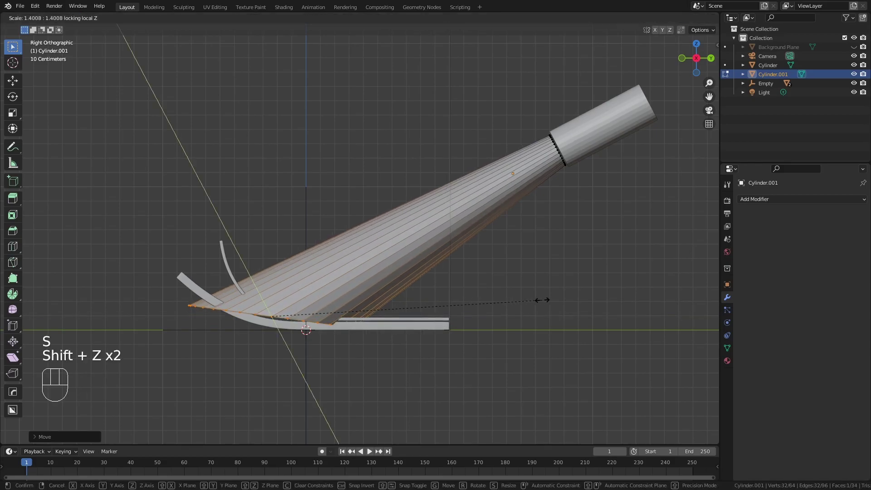
{"action": "right_click", "coordinate": [540, 297]}
Enlarge the beam's flared end in the XY plane only and narrow it along X to fit within the layers' width
{"action": "key", "text": "s"}
{"action": "key", "text": "shift+z"}
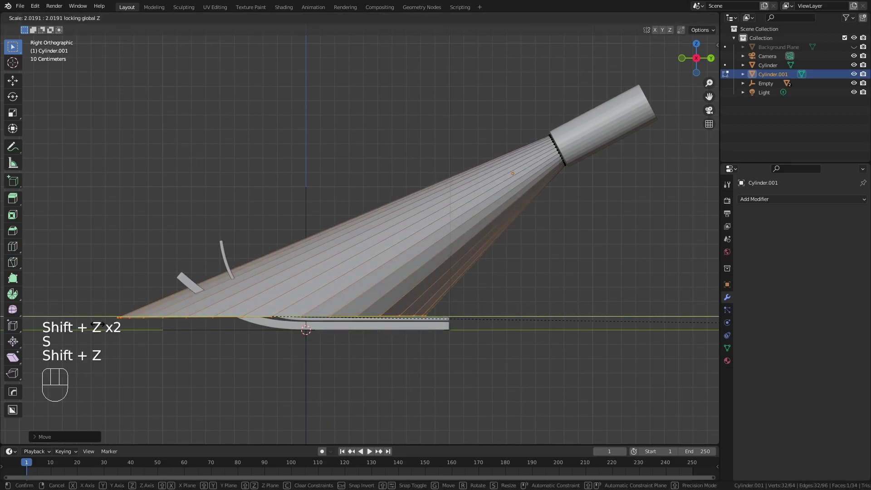
{"action": "left_click", "coordinate": [26, 315]}
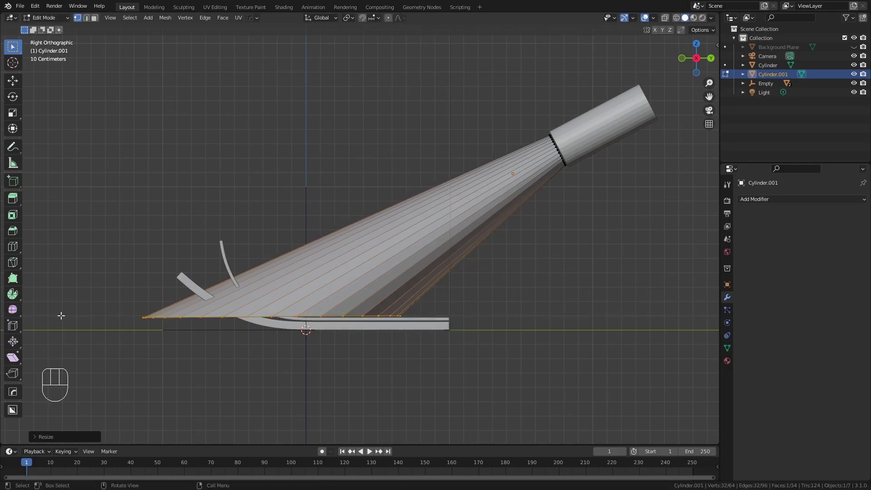
{"action": "key", "text": "KP_7"}
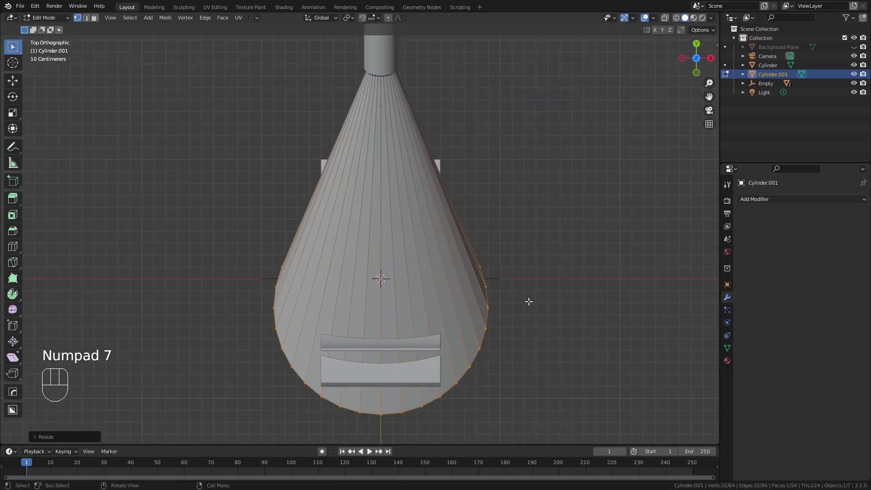
{"action": "key", "text": "s"}
{"action": "key", "text": "x"}
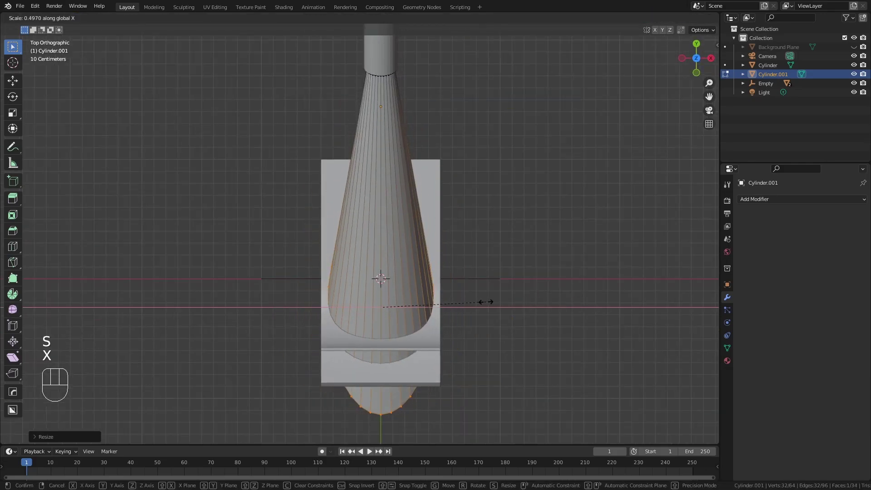
{"action": "left_click", "coordinate": [506, 313]}
Shorten the flared end along Y, return to object mode and deselect the beam
{"action": "middle_click_drag", "start_coordinate": [505, 313], "coordinate": [521, 287]}
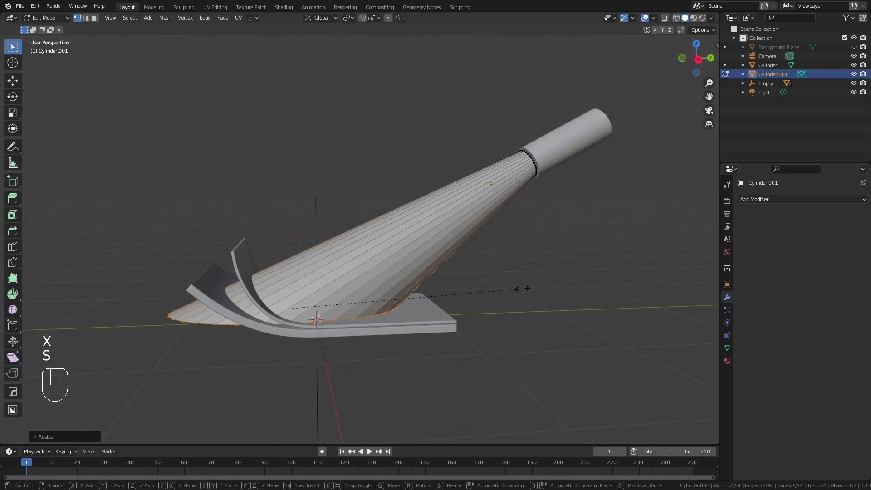
{"action": "key", "text": "s"}
{"action": "key", "text": "y"}
{"action": "left_click", "coordinate": [466, 288]}
{"action": "middle_click_drag", "start_coordinate": [466, 288], "coordinate": [447, 271]}
{"action": "key", "text": "Tab"}
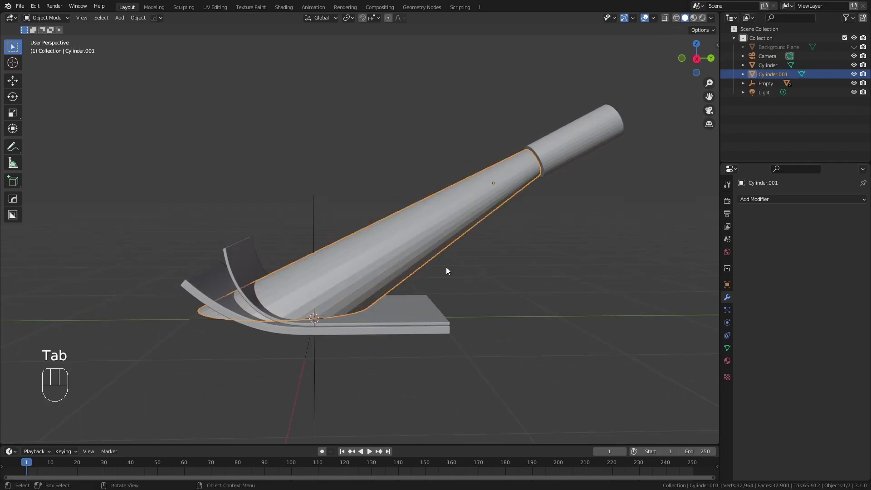
{"action": "left_click", "coordinate": [480, 282]}
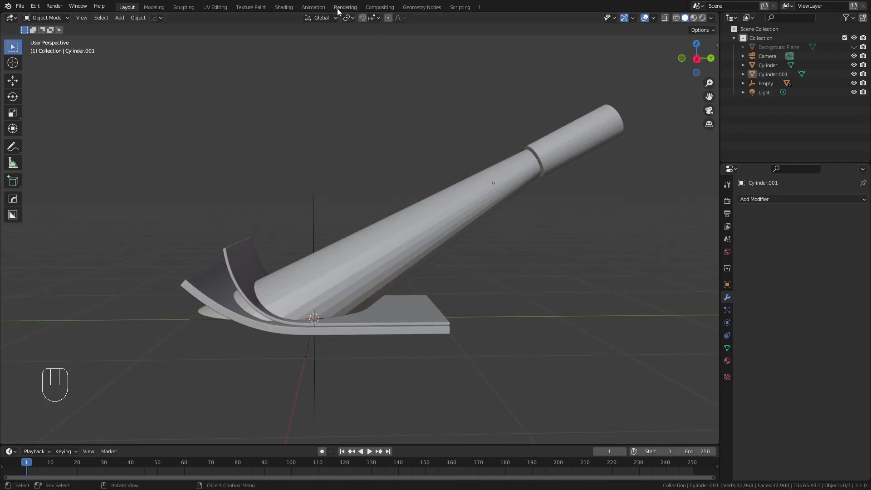
Switch to the Shading workspace and create a new material for the beam
{"action": "left_click", "coordinate": [283, 7]}
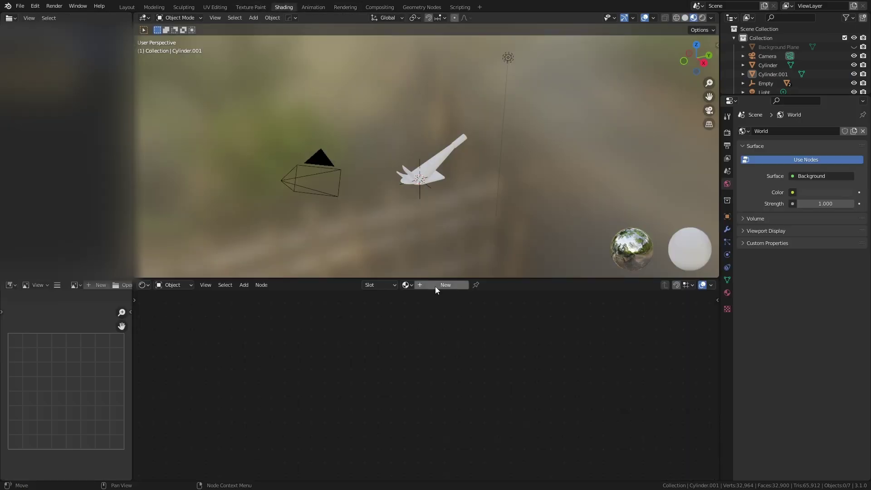
{"action": "left_click", "coordinate": [434, 286]}
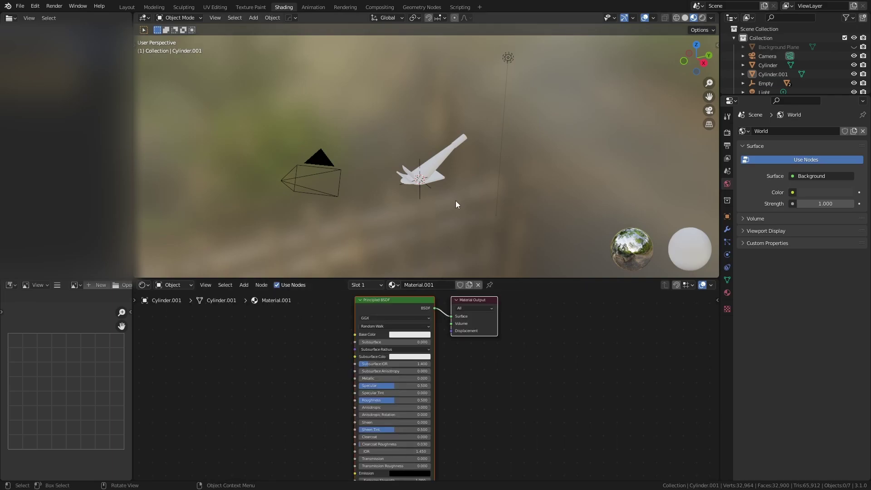
{"action": "scroll", "coordinate": [455, 204], "scroll_direction": "up", "scroll_amount": 5}
{"action": "middle_click_drag", "start_coordinate": [491, 203], "coordinate": [488, 172], "text": "shift"}
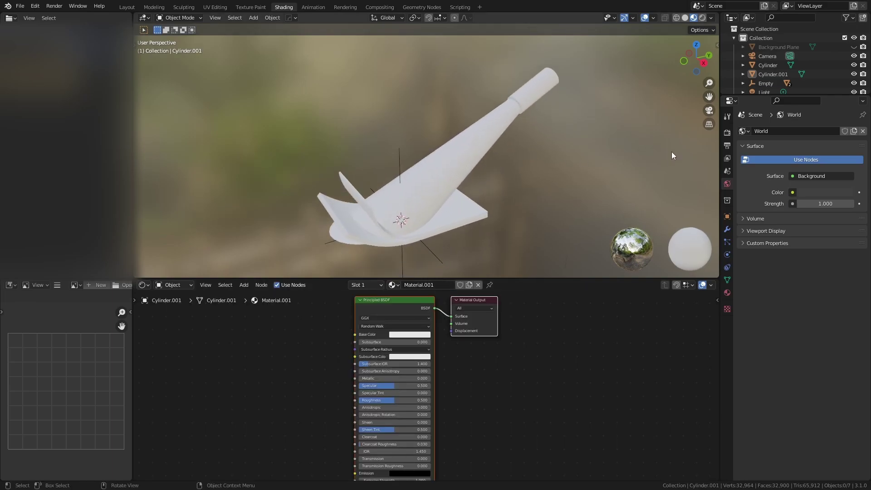
Set the render engine to Cycles with GPU Compute as device and show the viewport in rendered shading
{"action": "left_click", "coordinate": [727, 132]}
{"action": "left_click", "coordinate": [835, 133]}
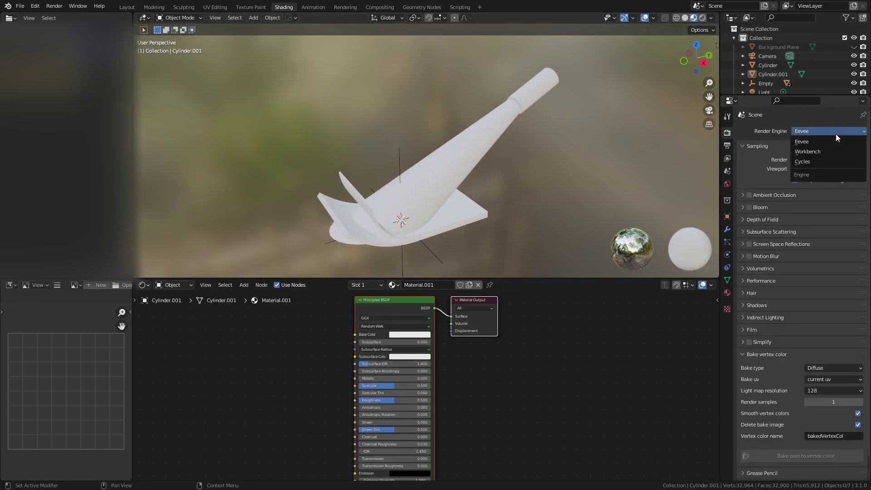
{"action": "left_click", "coordinate": [810, 165]}
{"action": "left_click", "coordinate": [806, 153]}
{"action": "left_click", "coordinate": [807, 177]}
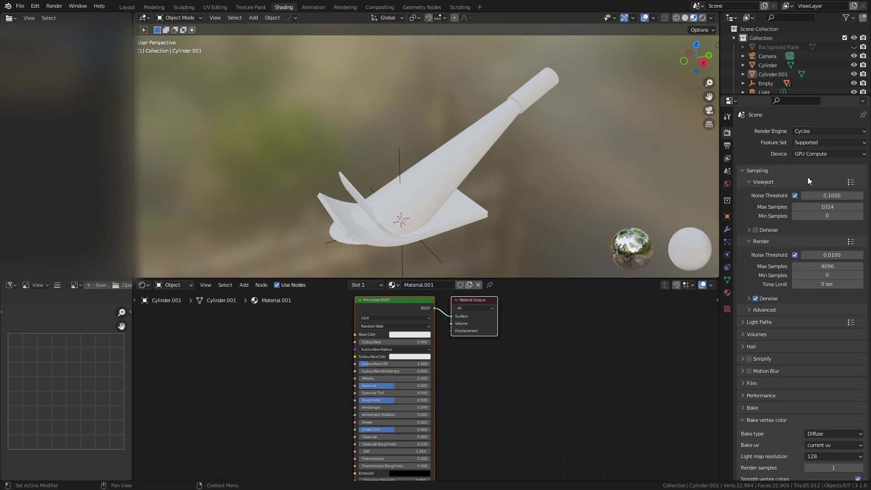
{"action": "scroll", "coordinate": [430, 377], "scroll_direction": "up", "scroll_amount": 1}
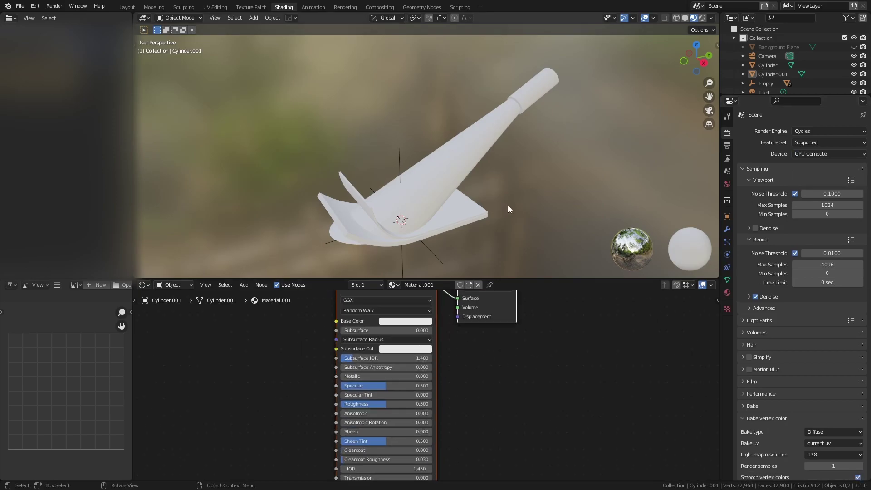
{"action": "key", "text": "z"}
{"action": "left_click", "coordinate": [510, 153]}
{"action": "scroll", "coordinate": [413, 311], "scroll_direction": "up", "scroll_amount": 2}
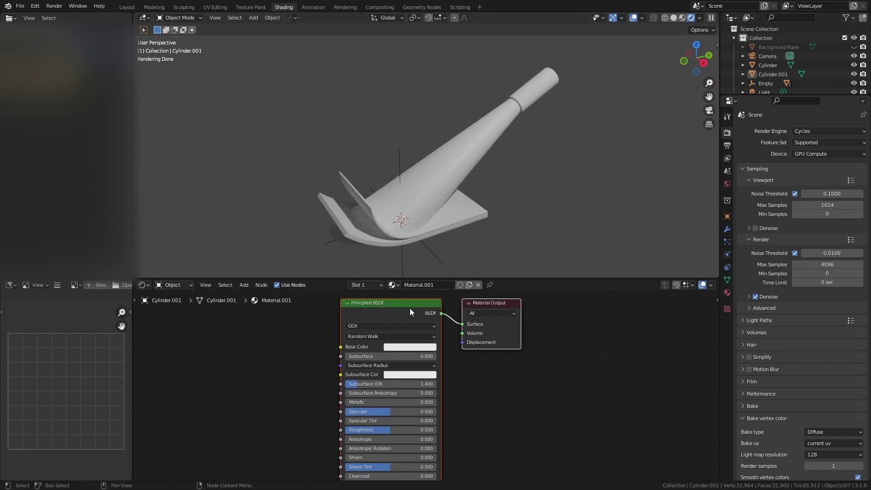
Disconnect the Principled BSDF from the beam material's Surface output and move that node well away from Material Output
{"action": "left_click", "coordinate": [415, 180]}
{"action": "scroll", "coordinate": [444, 159], "scroll_direction": "up", "scroll_amount": 5}
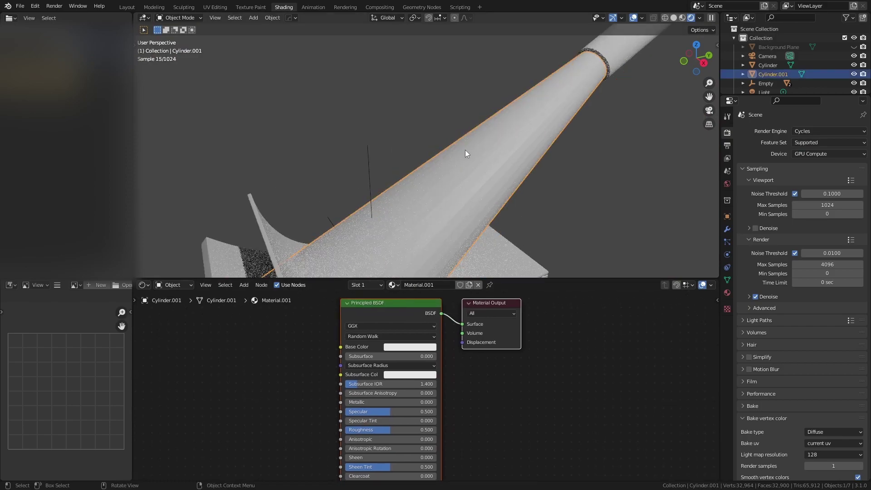
{"action": "scroll", "coordinate": [467, 227], "scroll_direction": "down", "scroll_amount": 1}
{"action": "left_click", "coordinate": [399, 311]}
{"action": "left_click_drag", "start_coordinate": [399, 311], "coordinate": [265, 311]}
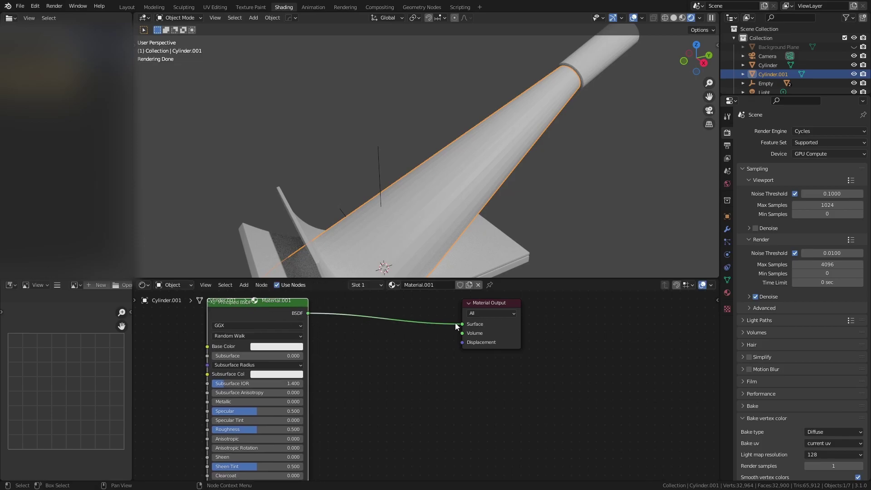
{"action": "left_click_drag", "start_coordinate": [462, 325], "coordinate": [344, 324]}
{"action": "middle_click_drag", "start_coordinate": [215, 325], "coordinate": [296, 368]}
{"action": "left_click_drag", "start_coordinate": [308, 352], "coordinate": [144, 321]}
{"action": "middle_click_drag", "start_coordinate": [445, 370], "coordinate": [341, 353]}
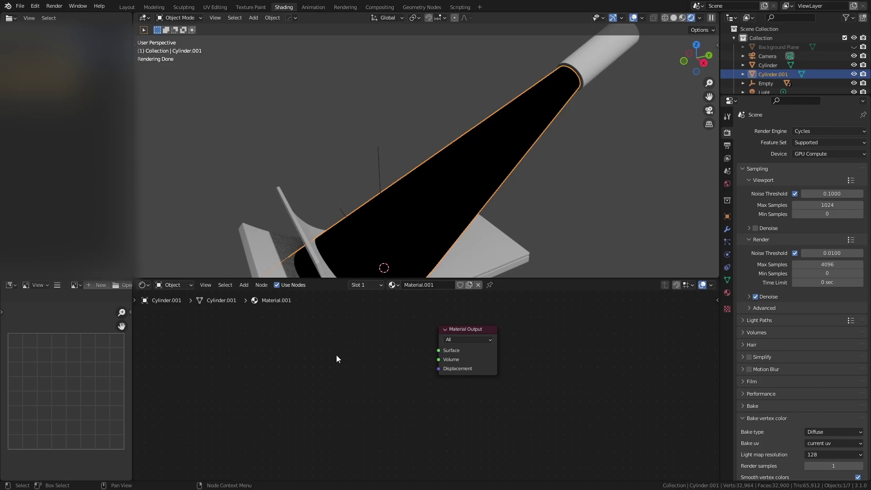
Add a Principled Volume node to the beam's material and connect it to the Volume input of Material Output
{"action": "key", "text": "shift+a"}
{"action": "left_click", "coordinate": [330, 355]}
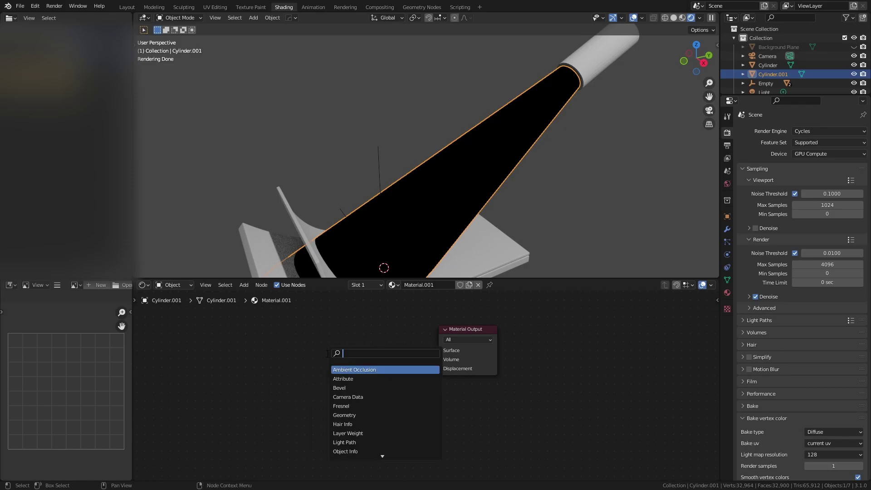
{"action": "type", "text": "principl"}
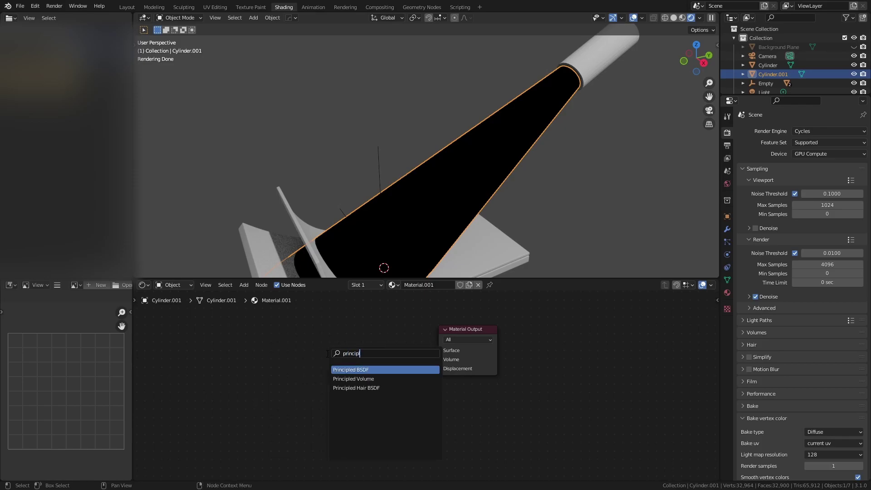
{"action": "key", "text": "Down"}
{"action": "key", "text": "Return"}
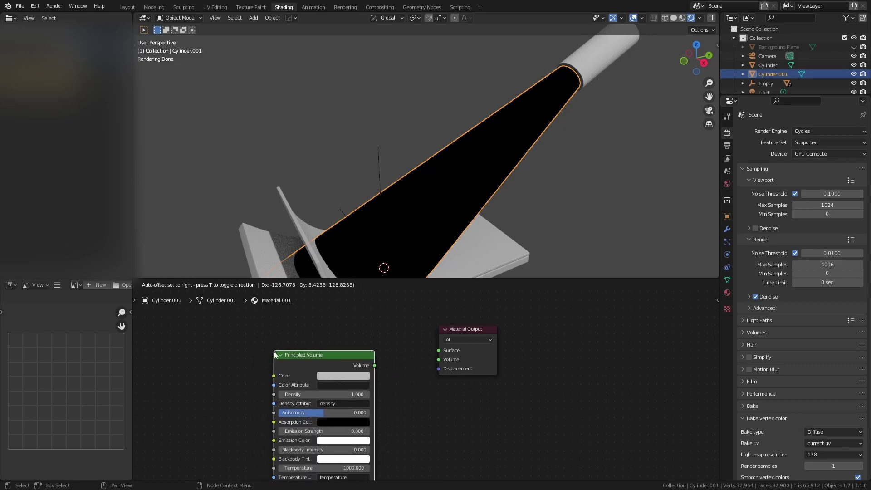
{"action": "left_click", "coordinate": [273, 350]}
{"action": "scroll", "coordinate": [378, 368], "scroll_direction": "up", "scroll_amount": 2}
{"action": "left_click_drag", "start_coordinate": [355, 357], "coordinate": [443, 349]}
{"action": "middle_click_drag", "start_coordinate": [406, 363], "coordinate": [495, 336]}
{"action": "scroll", "coordinate": [456, 219], "scroll_direction": "down", "scroll_amount": 2}
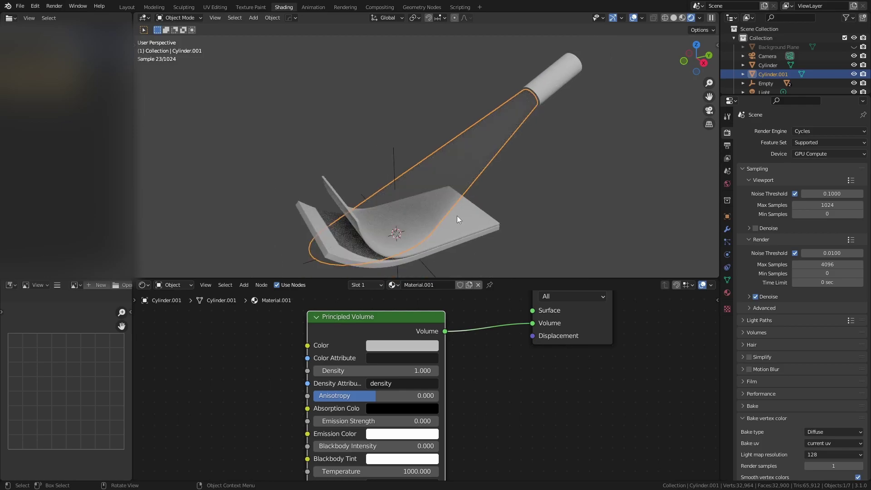
Set the Principled Volume density to 5 and check the beam without its selection outline
{"action": "scroll", "coordinate": [463, 394], "scroll_direction": "up", "scroll_amount": 3}
{"action": "middle_click_drag", "start_coordinate": [452, 379], "coordinate": [409, 342]}
{"action": "scroll", "coordinate": [446, 356], "scroll_direction": "up", "scroll_amount": 1}
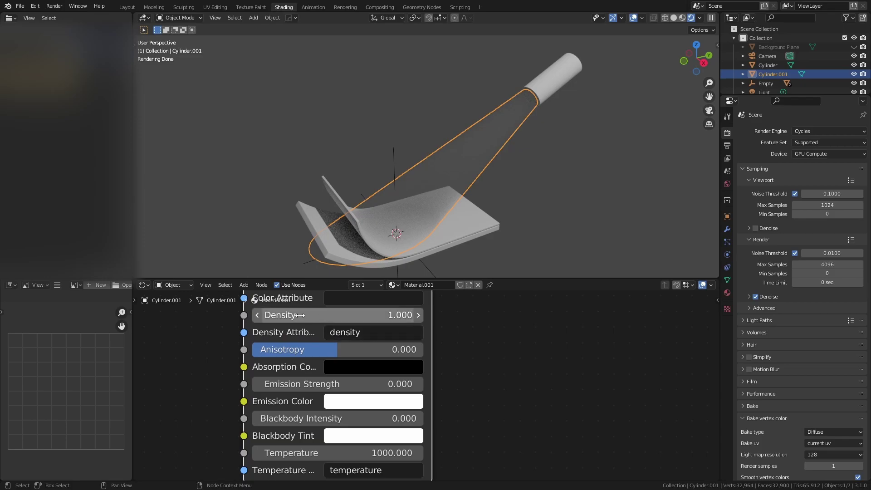
{"action": "middle_click_drag", "start_coordinate": [299, 315], "coordinate": [339, 347]}
{"action": "left_click", "coordinate": [369, 345]}
{"action": "type", "text": "5"}
{"action": "key", "text": "Return"}
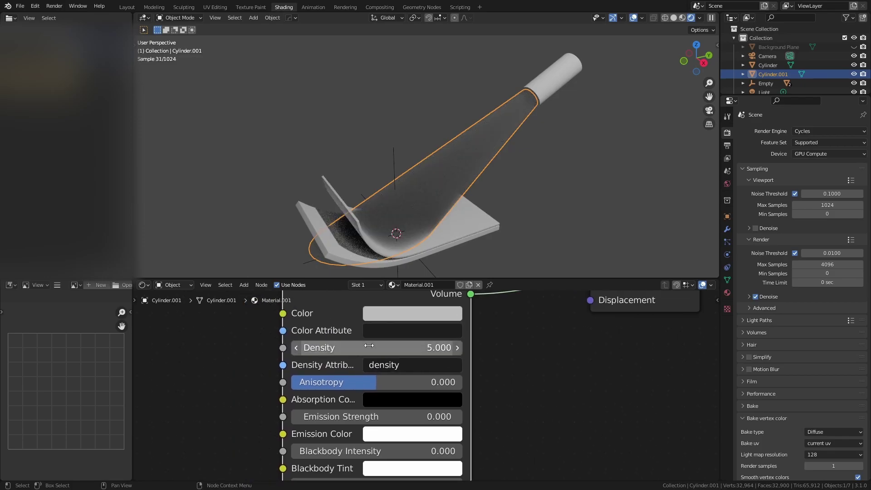
{"action": "left_click", "coordinate": [492, 167]}
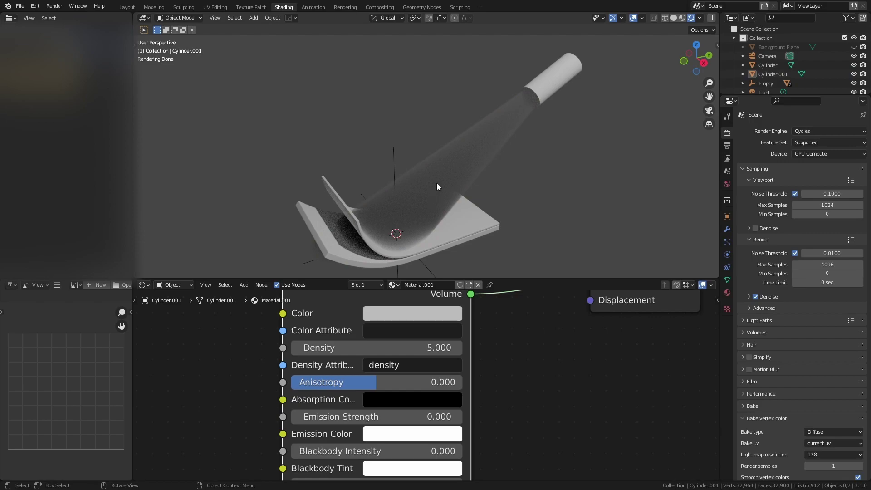
{"action": "left_click", "coordinate": [488, 166]}
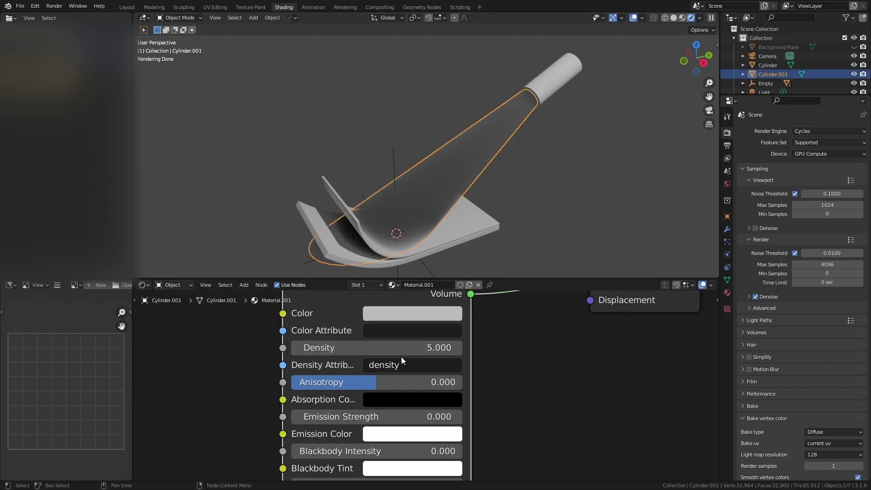
Change the Principled Volume color to a soft teal with hue 0.521, saturation 0.565 and value 0.500
{"action": "middle_click_drag", "start_coordinate": [403, 350], "coordinate": [431, 371]}
{"action": "left_click", "coordinate": [434, 330]}
{"action": "mouse_move", "coordinate": [459, 166]}
{"action": "left_mouse_down"}
{"action": "mouse_move", "coordinate": [472, 129]}
{"action": "mouse_move", "coordinate": [481, 128]}
{"action": "mouse_move", "coordinate": [457, 199]}
{"action": "left_mouse_up"}
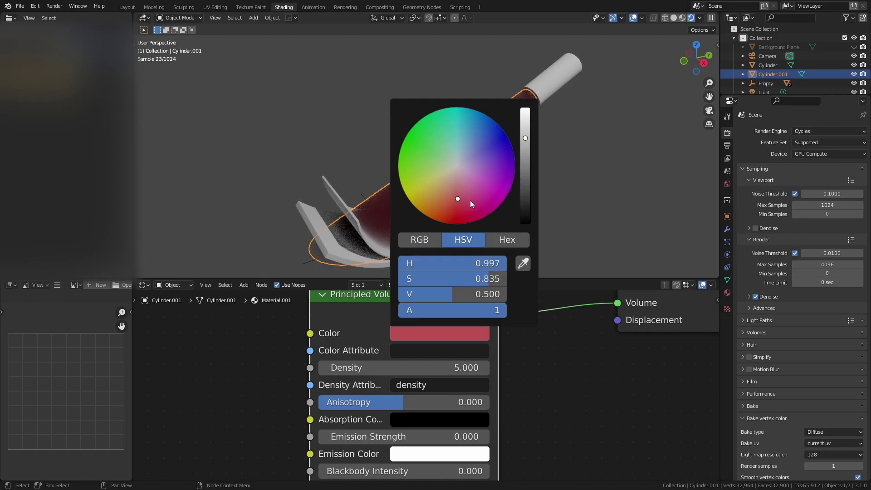
{"action": "left_click", "coordinate": [458, 147]}
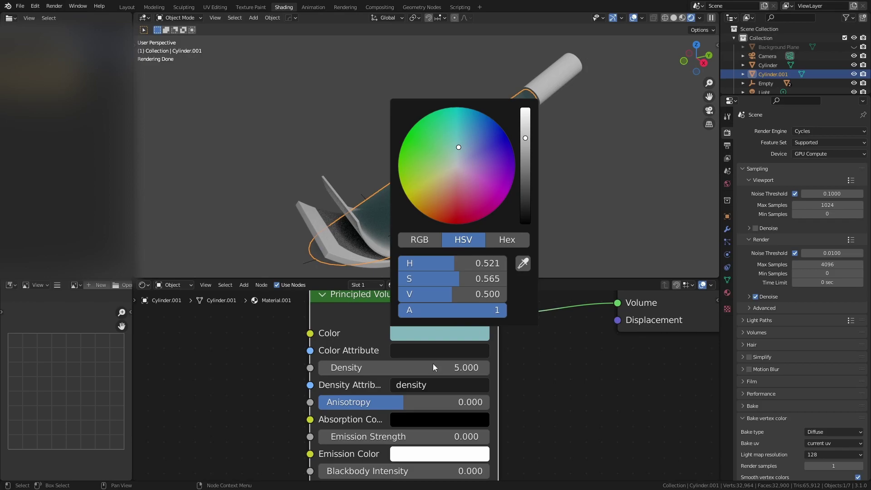
{"action": "left_click", "coordinate": [538, 185]}
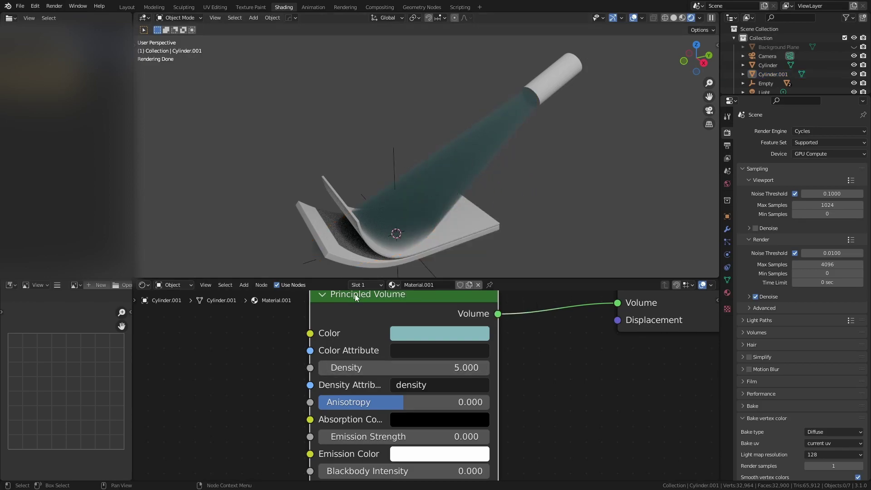
Move the unconnected Principled BSDF node out of the space in front of the Principled Volume node
{"action": "middle_click_drag", "start_coordinate": [362, 292], "coordinate": [436, 299]}
{"action": "scroll", "coordinate": [438, 317], "scroll_direction": "down", "scroll_amount": 2}
{"action": "middle_click_drag", "start_coordinate": [438, 343], "coordinate": [532, 342]}
{"action": "middle_click_drag", "start_coordinate": [431, 349], "coordinate": [622, 369]}
{"action": "scroll", "coordinate": [385, 362], "scroll_direction": "down", "scroll_amount": 2}
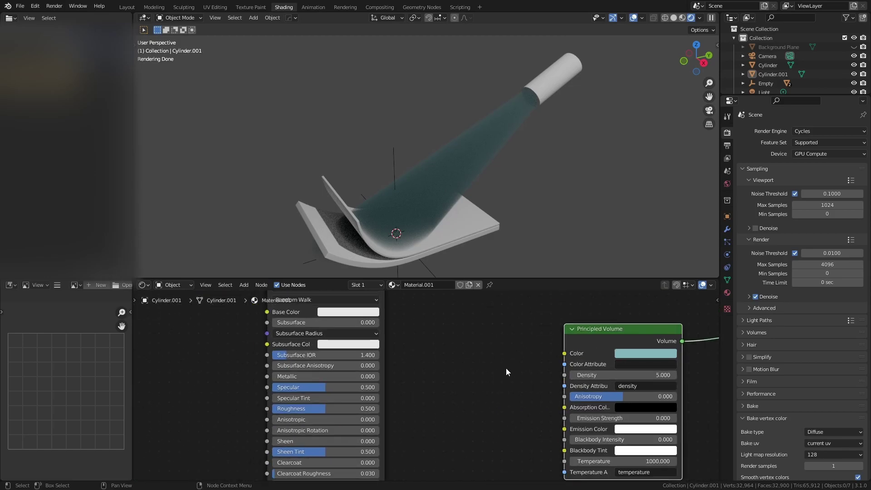
{"action": "left_click", "coordinate": [275, 322]}
{"action": "left_click_drag", "start_coordinate": [302, 325], "coordinate": [283, 295]}
Add a Noise Texture node and place it ahead of the Principled Volume node, leaving a wide gap between them
{"action": "middle_click_drag", "start_coordinate": [425, 372], "coordinate": [371, 305]}
{"action": "scroll", "coordinate": [360, 349], "scroll_direction": "up", "scroll_amount": 4}
{"action": "key", "text": "shift+a"}
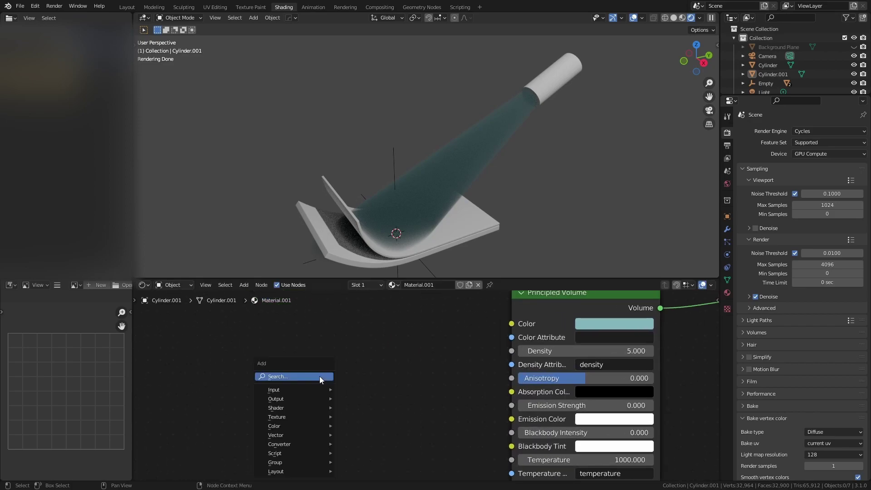
{"action": "mouse_move", "coordinate": [302, 417]}
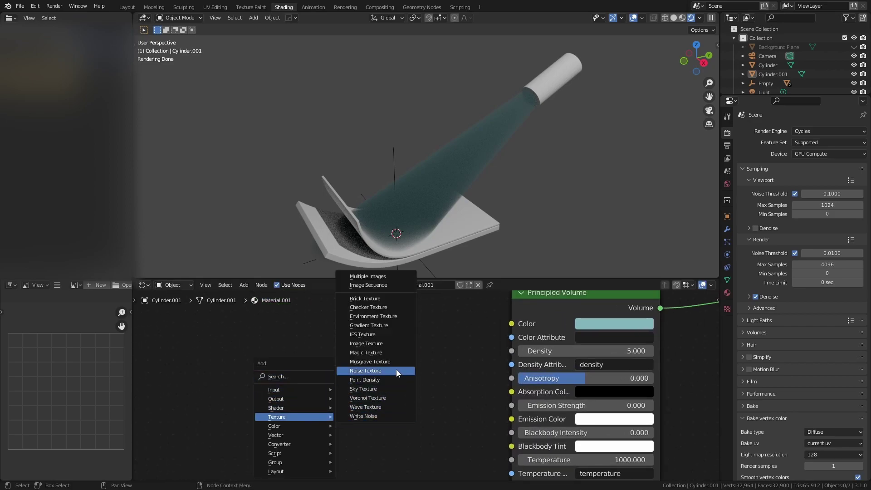
{"action": "left_click", "coordinate": [365, 370]}
{"action": "left_click", "coordinate": [264, 346]}
{"action": "left_click_drag", "start_coordinate": [264, 346], "coordinate": [228, 343]}
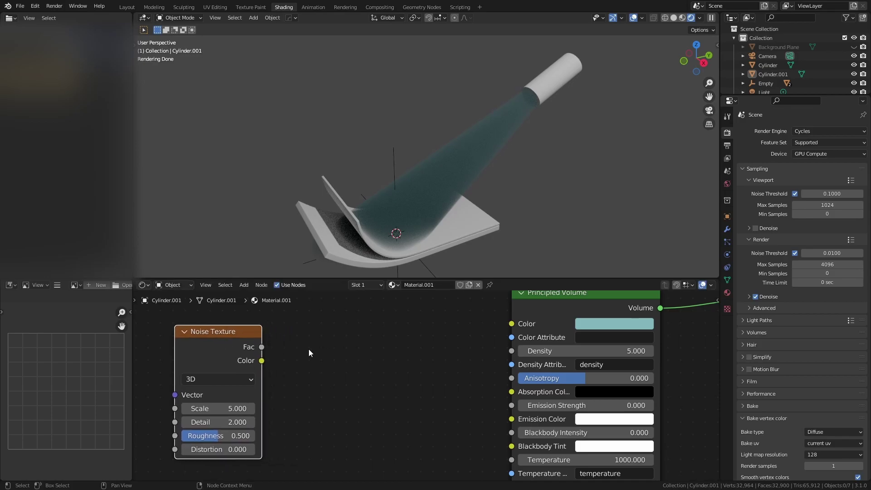
Add a ColorRamp node between the Noise Texture and Principled Volume nodes and feed it the noise Fac output
{"action": "key", "text": "shift+a"}
{"action": "mouse_move", "coordinate": [328, 377]}
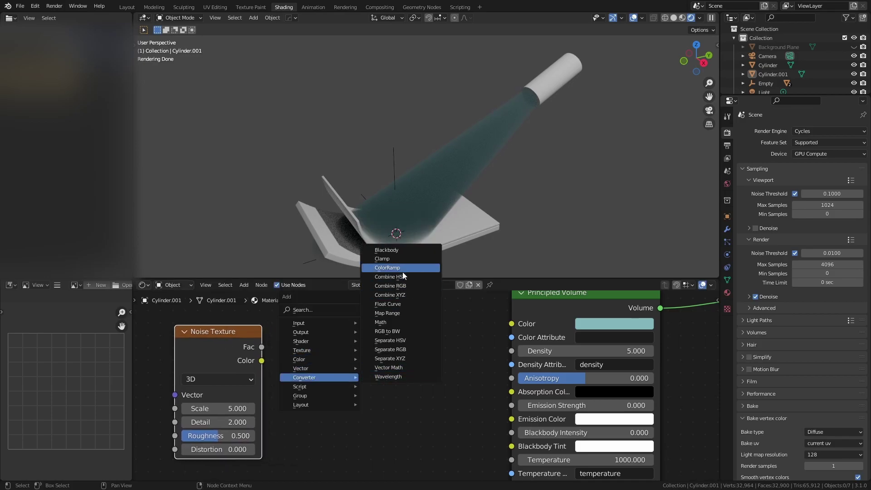
{"action": "left_click", "coordinate": [387, 268]}
{"action": "left_click", "coordinate": [302, 323]}
{"action": "left_click_drag", "start_coordinate": [262, 347], "coordinate": [301, 442]}
{"action": "middle_click_drag", "start_coordinate": [281, 414], "coordinate": [324, 417]}
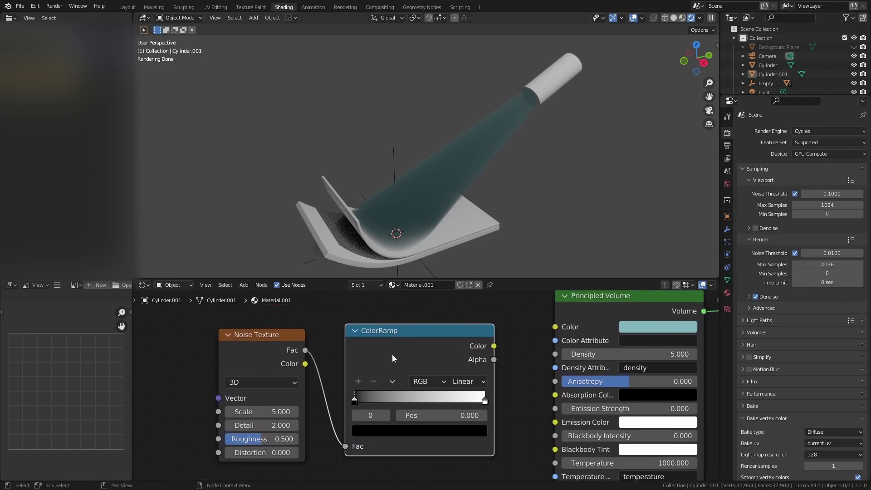
Preview the ColorRamp output on the beam and raise its contrast by moving the black stop past the first third and the white stop to 0.682
{"action": "left_click_drag", "start_coordinate": [493, 345], "coordinate": [554, 326]}
{"action": "scroll", "coordinate": [467, 206], "scroll_direction": "up", "scroll_amount": 2}
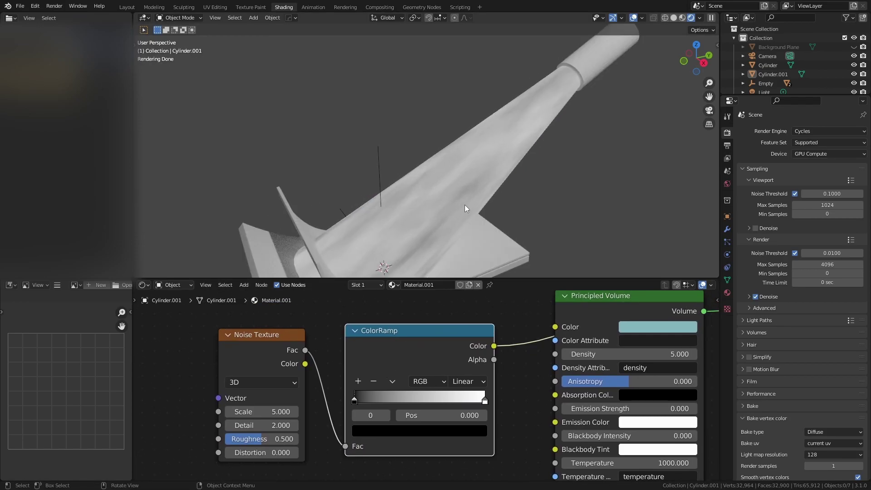
{"action": "left_click_drag", "start_coordinate": [354, 401], "coordinate": [414, 404]}
{"action": "left_click_drag", "start_coordinate": [485, 402], "coordinate": [443, 403]}
{"action": "middle_click_drag", "start_coordinate": [358, 357], "coordinate": [472, 334]}
{"action": "middle_click_drag", "start_coordinate": [528, 343], "coordinate": [390, 353]}
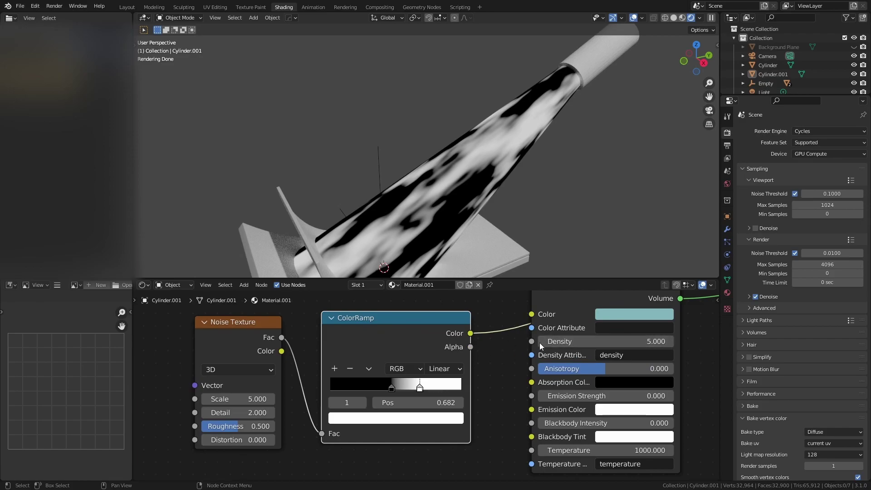
Make room before the Principled Volume node and place a Math node set to Multiply there
{"action": "middle_click_drag", "start_coordinate": [534, 342], "coordinate": [627, 336]}
{"action": "scroll", "coordinate": [356, 353], "scroll_direction": "down", "scroll_amount": 2}
{"action": "left_click_drag", "start_coordinate": [366, 346], "coordinate": [256, 347]}
{"action": "left_click_drag", "start_coordinate": [449, 350], "coordinate": [341, 347]}
{"action": "key", "text": "shift+a"}
{"action": "mouse_move", "coordinate": [474, 368]}
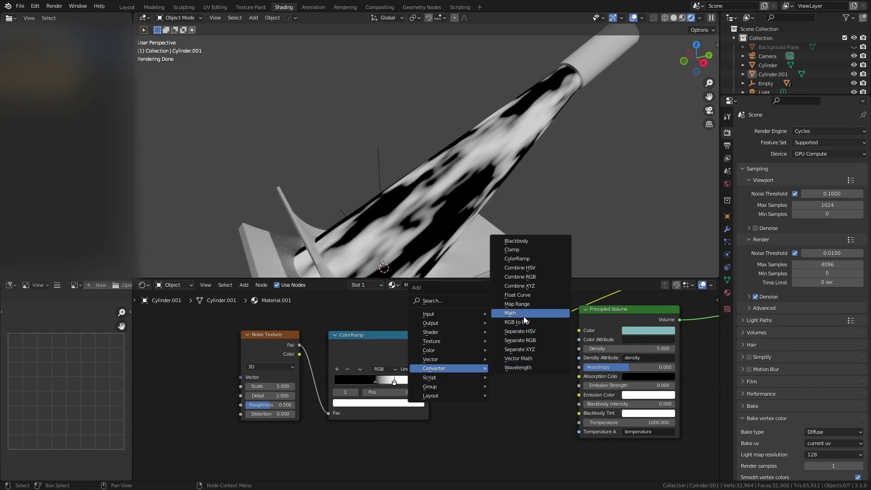
{"action": "left_click", "coordinate": [525, 320]}
{"action": "left_click", "coordinate": [490, 367]}
{"action": "left_click", "coordinate": [501, 382]}
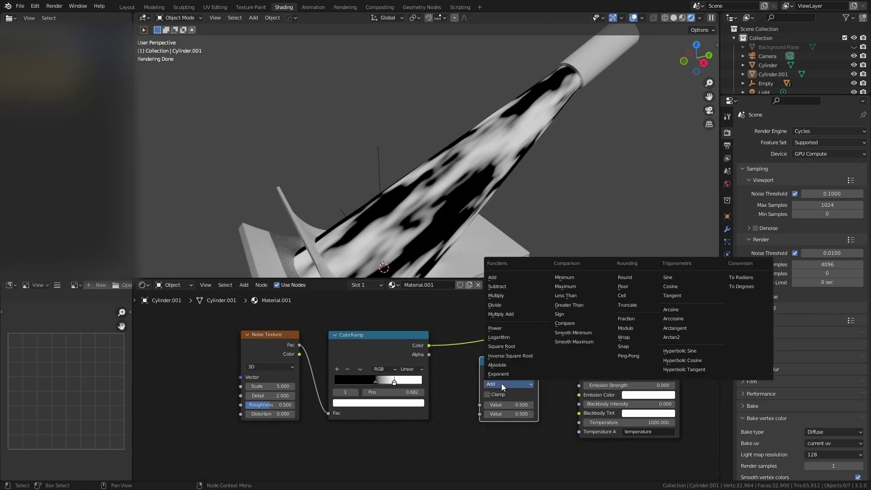
{"action": "left_click", "coordinate": [513, 295]}
Route the ColorRamp color through the Multiply node into the Principled Volume Density and delete the temporary preview node
{"action": "left_click_drag", "start_coordinate": [428, 345], "coordinate": [481, 406]}
{"action": "left_click_drag", "start_coordinate": [538, 371], "coordinate": [578, 349]}
{"action": "middle_click_drag", "start_coordinate": [625, 319], "coordinate": [482, 346]}
{"action": "left_click", "coordinate": [616, 303]}
{"action": "key", "text": "x"}
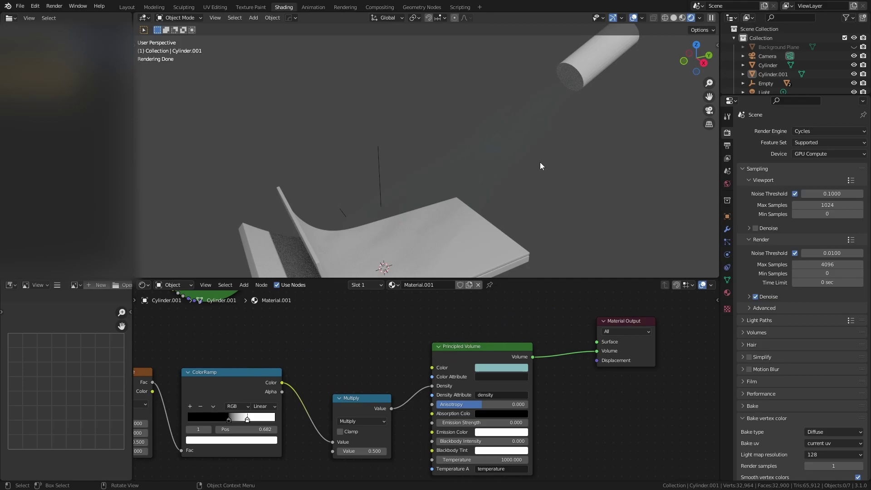
Reposition the Multiply node beside the Principled Volume node, set its second value to 5, and check the beam
{"action": "scroll", "coordinate": [540, 165], "scroll_direction": "up", "scroll_amount": 2}
{"action": "scroll", "coordinate": [424, 385], "scroll_direction": "up", "scroll_amount": 2}
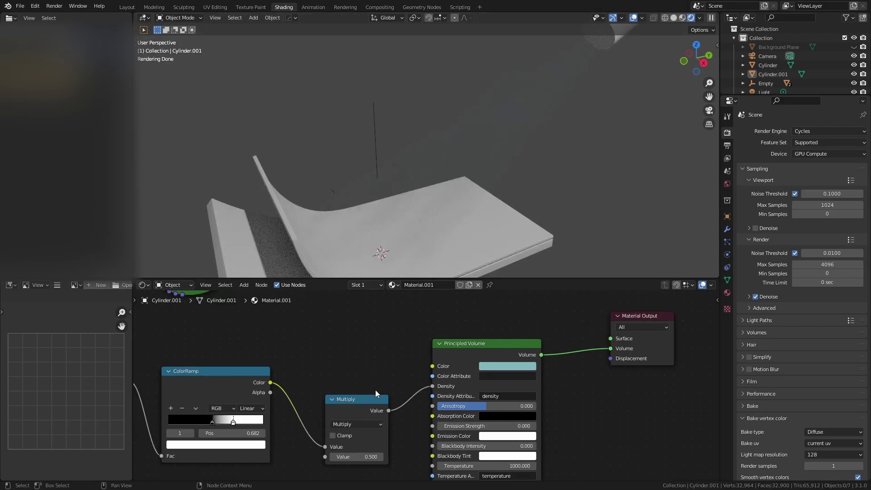
{"action": "left_click_drag", "start_coordinate": [337, 402], "coordinate": [326, 339]}
{"action": "left_click", "coordinate": [336, 411]}
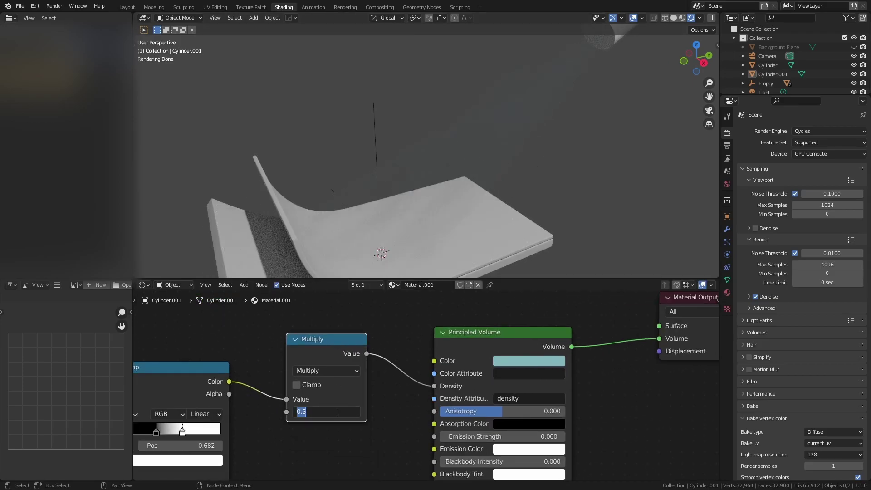
{"action": "type", "text": "5"}
{"action": "key", "text": "Return"}
{"action": "middle_click_drag", "start_coordinate": [457, 182], "coordinate": [535, 120]}
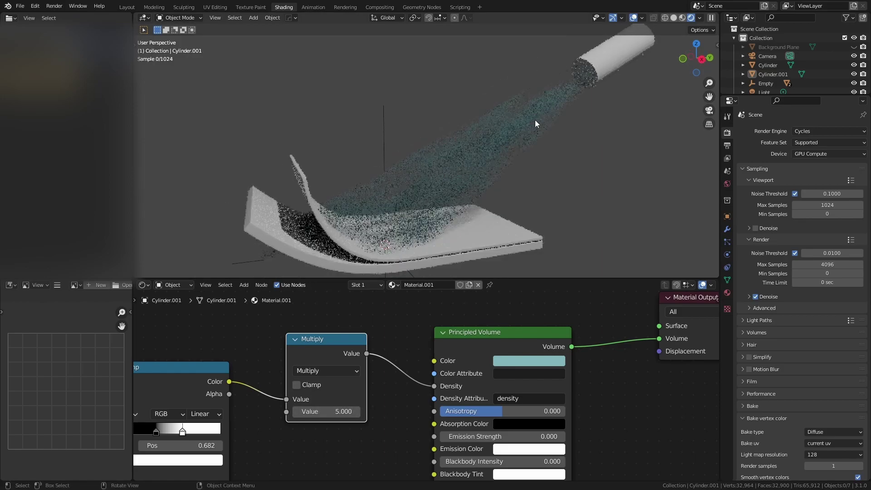
Add Texture Coordinate and Mapping nodes ahead of the Noise Texture, try Object coordinates, and settle on Generated as the Mapping vector
{"action": "middle_click_drag", "start_coordinate": [247, 351], "coordinate": [523, 333]}
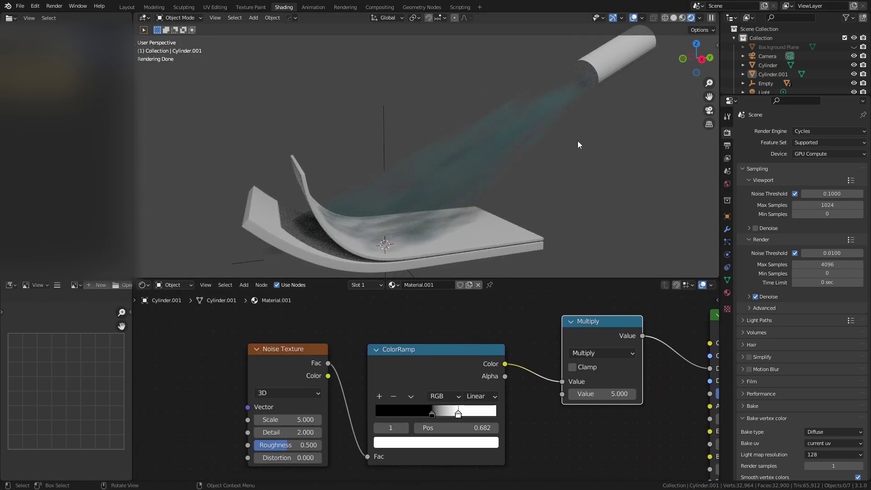
{"action": "middle_click_drag", "start_coordinate": [291, 354], "coordinate": [485, 338]}
{"action": "left_click", "coordinate": [353, 338]}
{"action": "key", "text": "ctrl+t"}
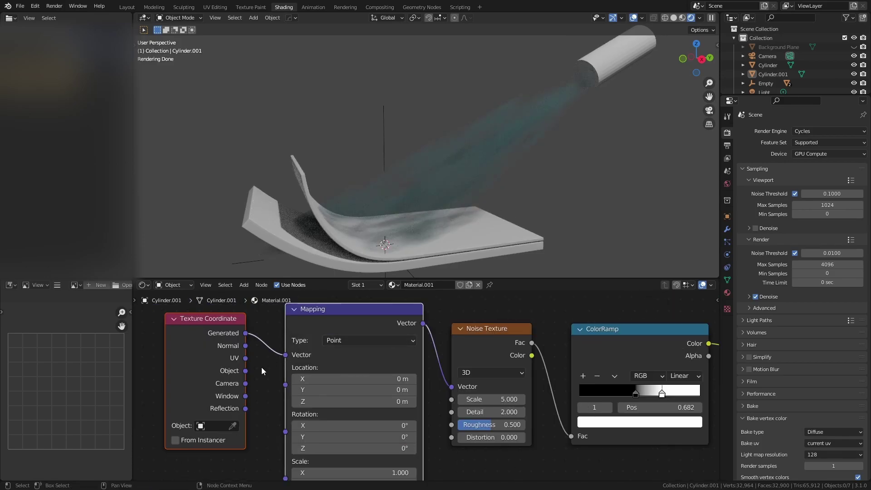
{"action": "left_click_drag", "start_coordinate": [245, 370], "coordinate": [285, 354]}
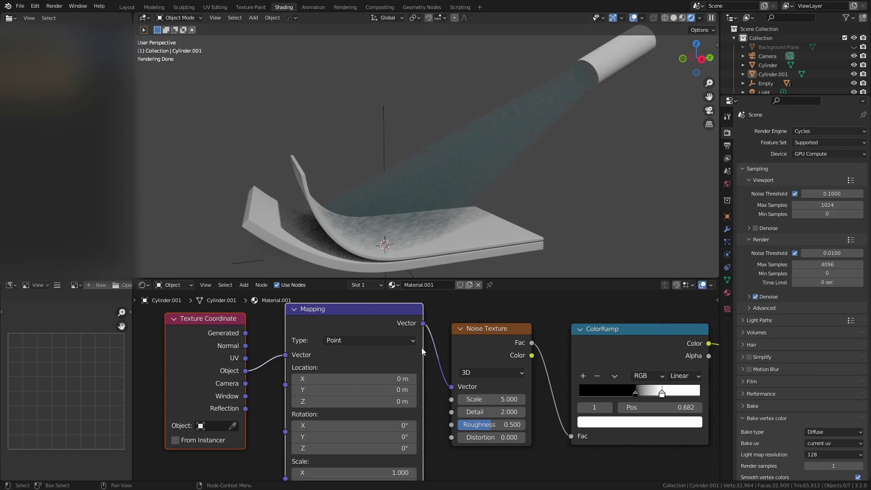
{"action": "left_click_drag", "start_coordinate": [246, 334], "coordinate": [285, 355]}
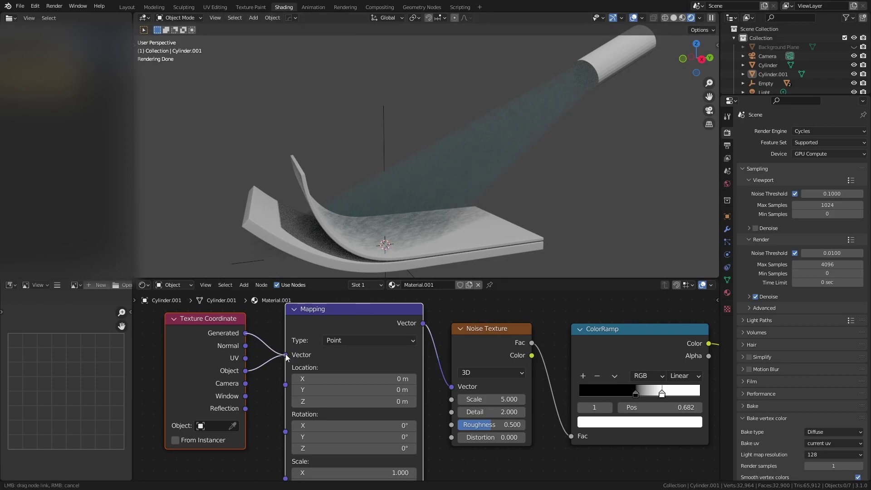
Try Noise Texture scales of 2 and 20 and compare the smoke pattern in the beam
{"action": "left_click", "coordinate": [509, 399]}
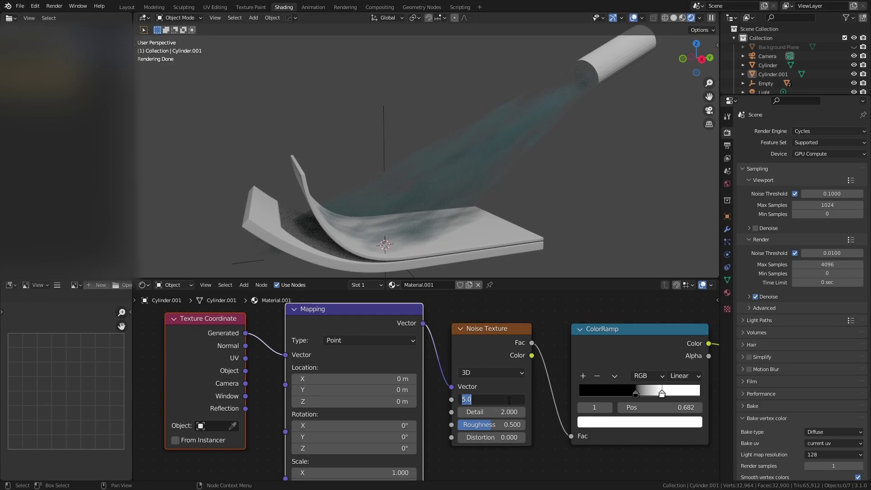
{"action": "type", "text": "2"}
{"action": "key", "text": "Return"}
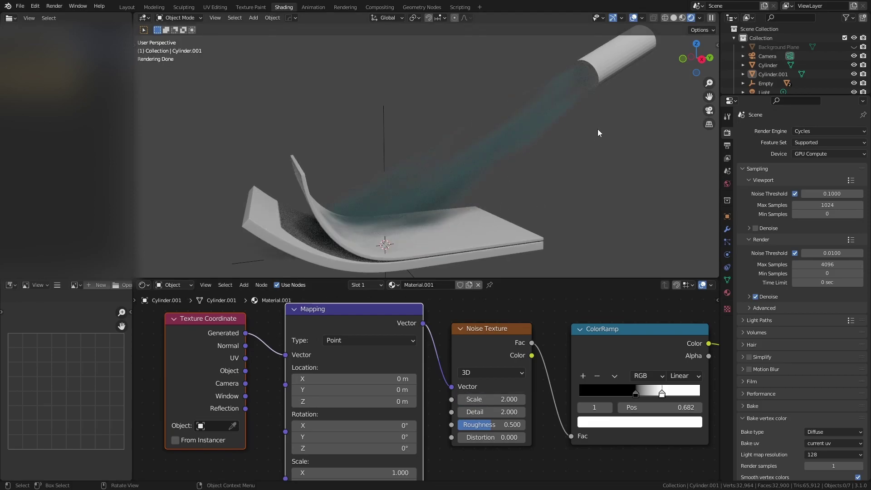
{"action": "left_click", "coordinate": [499, 398]}
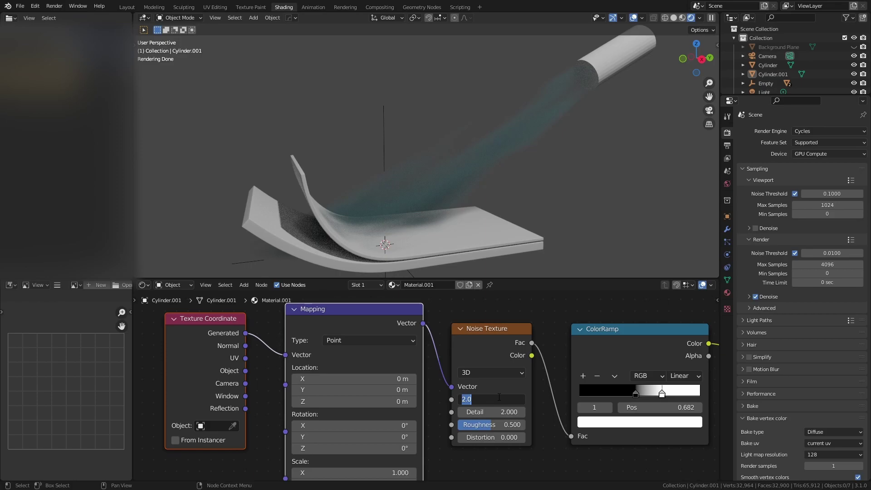
{"action": "type", "text": "20"}
{"action": "key", "text": "Return"}
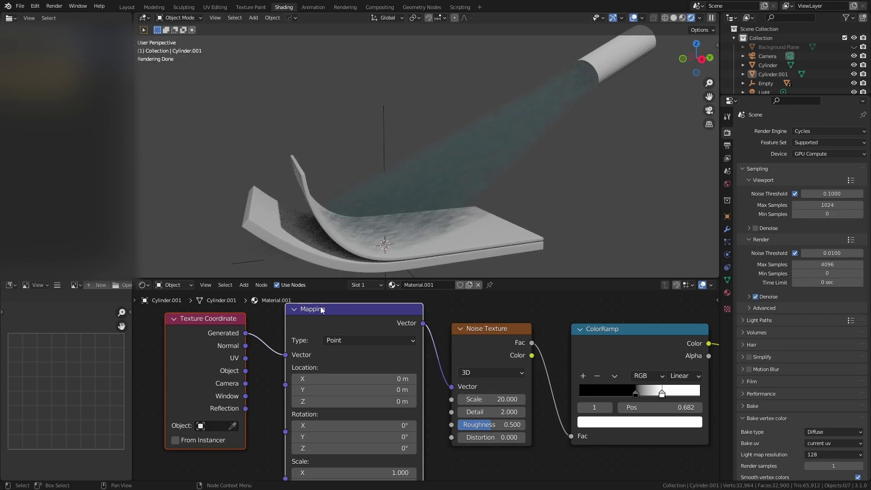
{"action": "scroll", "coordinate": [480, 161], "scroll_direction": "up", "scroll_amount": 5}
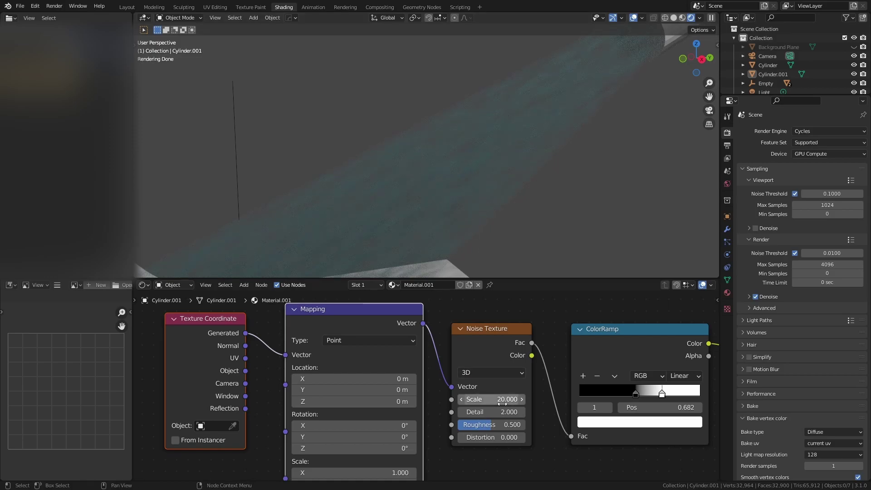
Try a Noise Texture roughness of 0.775, then return it to 0.5
{"action": "left_click_drag", "start_coordinate": [491, 424], "coordinate": [510, 424]}
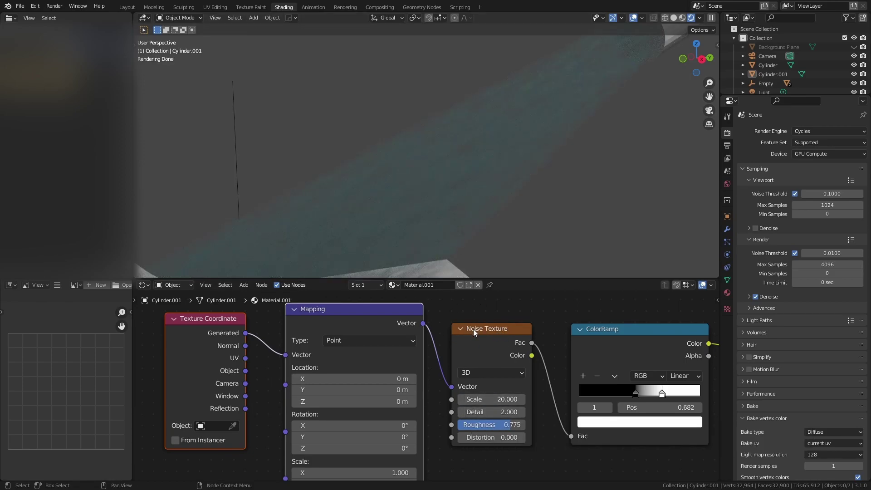
{"action": "double_click", "coordinate": [500, 424]}
{"action": "type", "text": "0.5"}
{"action": "key", "text": "Return"}
Set the Noise Texture detail to 1 and, after trying a scale of 3, set the scale to 5
{"action": "double_click", "coordinate": [499, 414]}
{"action": "type", "text": "1"}
{"action": "key", "text": "Return"}
{"action": "double_click", "coordinate": [504, 399]}
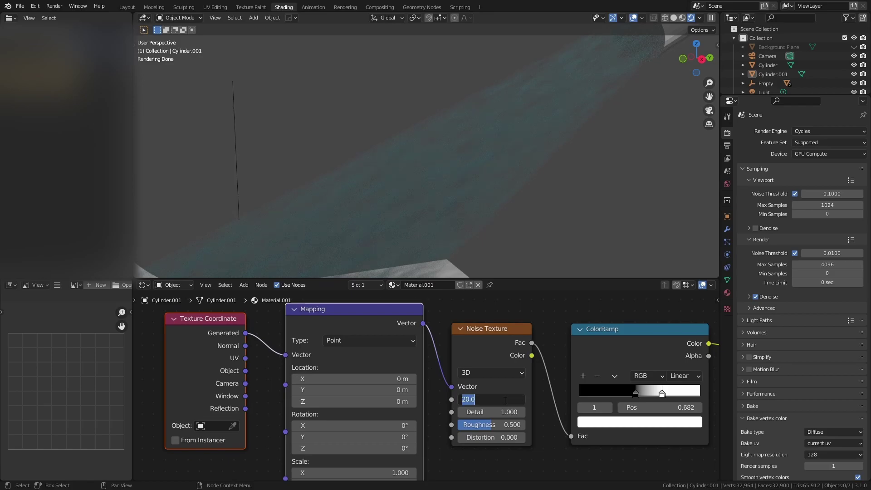
{"action": "type", "text": "3"}
{"action": "key", "text": "Return"}
{"action": "double_click", "coordinate": [508, 399]}
{"action": "type", "text": "5"}
{"action": "key", "text": "Return"}
{"action": "middle_click_drag", "start_coordinate": [531, 245], "coordinate": [551, 202]}
{"action": "scroll", "coordinate": [550, 202], "scroll_direction": "down", "scroll_amount": 3}
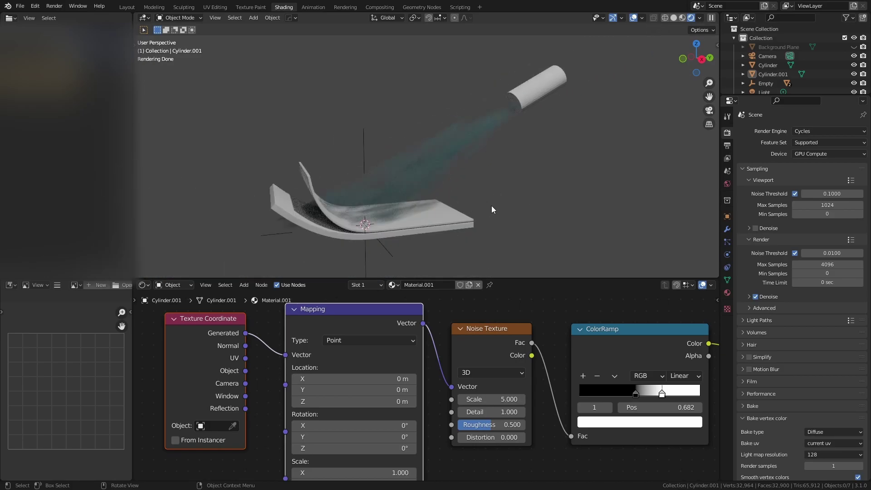
Inset the end face of the tilted cylinder where the beam emerges by about 0.21 m
{"action": "middle_click_drag", "start_coordinate": [439, 199], "coordinate": [331, 220]}
{"action": "middle_click_drag", "start_coordinate": [400, 234], "coordinate": [333, 214]}
{"action": "scroll", "coordinate": [333, 214], "scroll_direction": "down", "scroll_amount": 2}
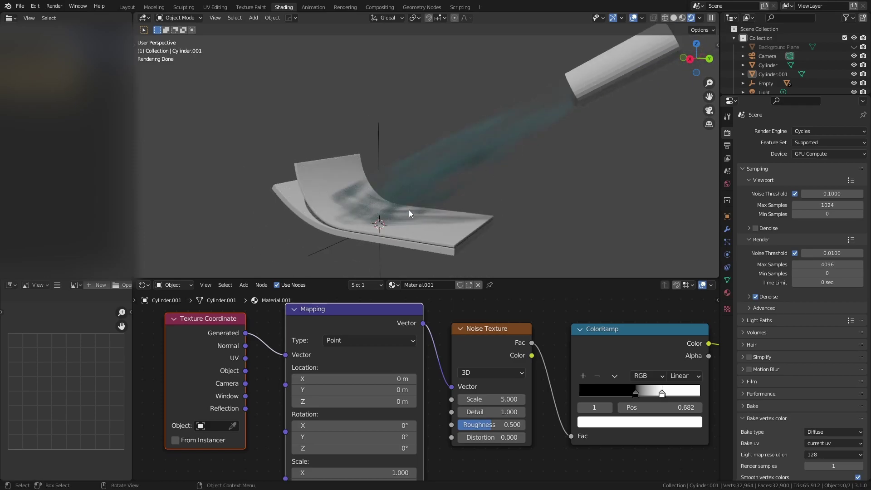
{"action": "left_click", "coordinate": [589, 96]}
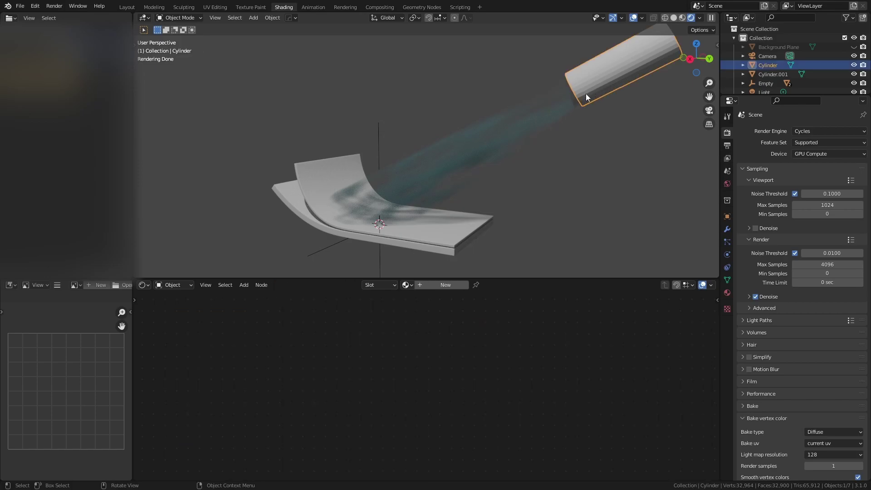
{"action": "middle_click_drag", "start_coordinate": [550, 161], "coordinate": [618, 169]}
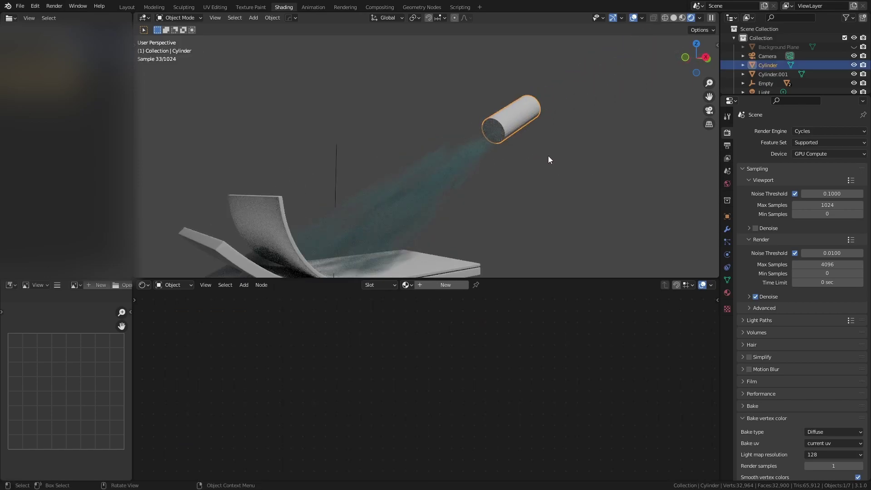
{"action": "key", "text": "Tab"}
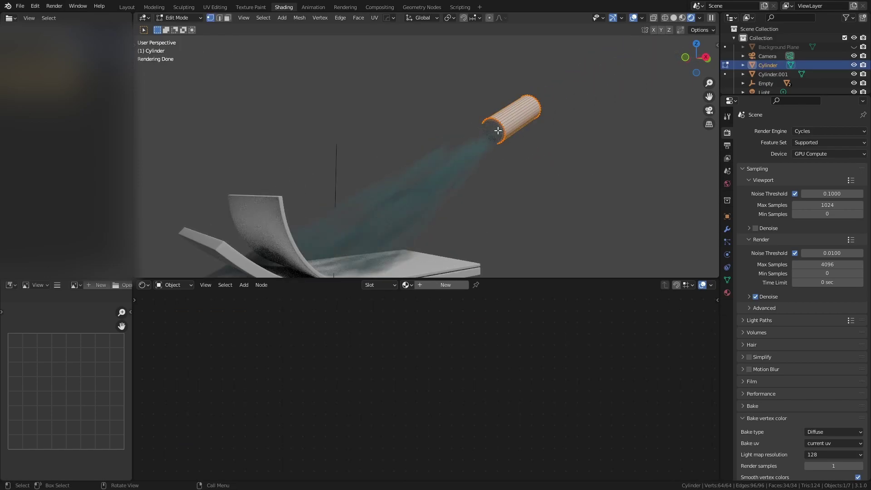
{"action": "key", "text": "3"}
{"action": "left_click", "coordinate": [497, 130]}
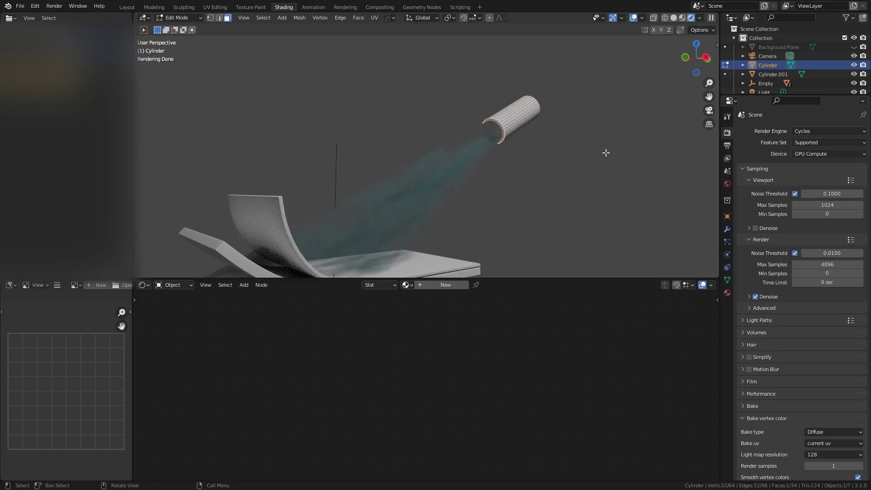
{"action": "scroll", "coordinate": [605, 142], "scroll_direction": "up", "scroll_amount": 4}
{"action": "middle_click_drag", "start_coordinate": [602, 144], "coordinate": [569, 167], "text": "shift"}
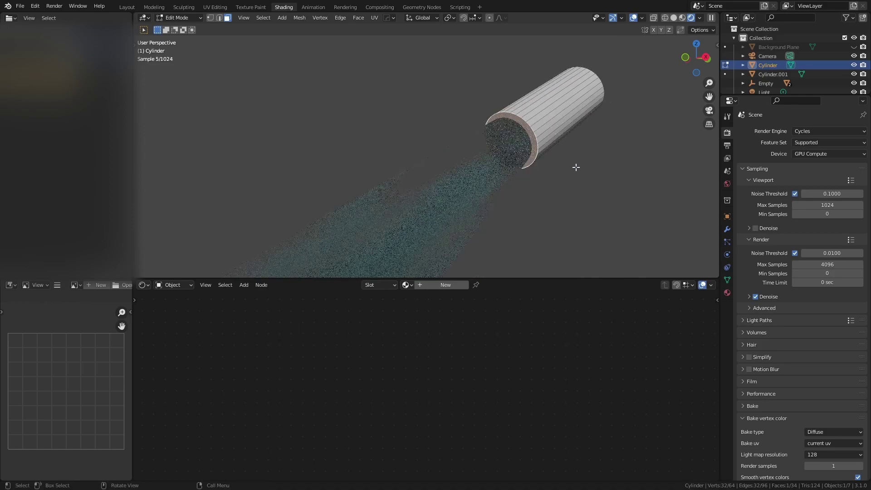
{"action": "key", "text": "i"}
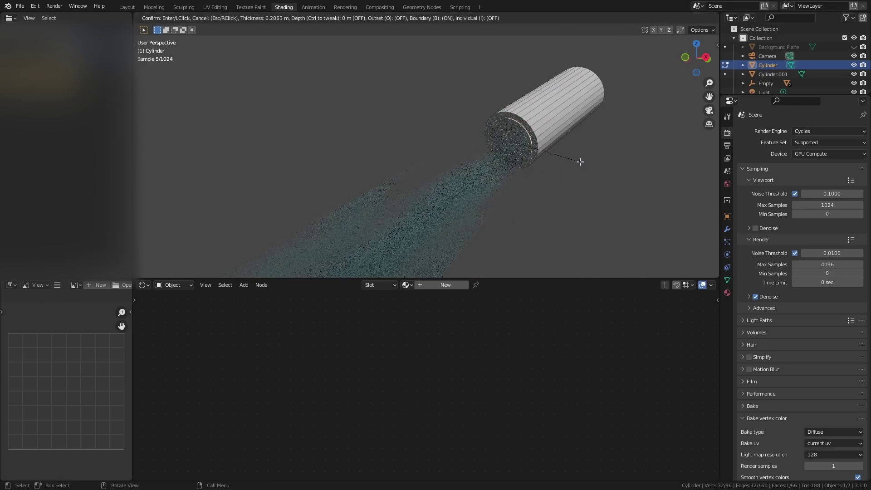
{"action": "left_click", "coordinate": [580, 162]}
Extrude the inset face inward along its normal to hollow out the cylinder's mouth, and finish editing the mesh
{"action": "key", "text": "e"}
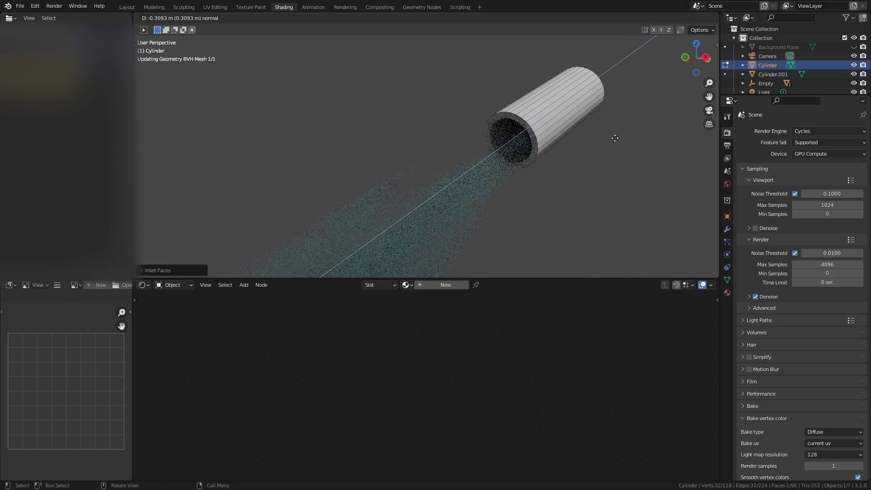
{"action": "left_click", "coordinate": [621, 135]}
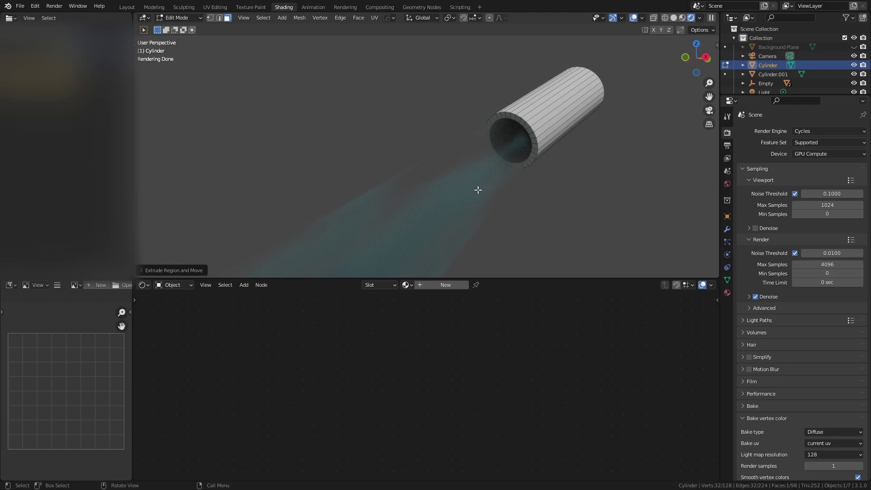
{"action": "key", "text": "Tab"}
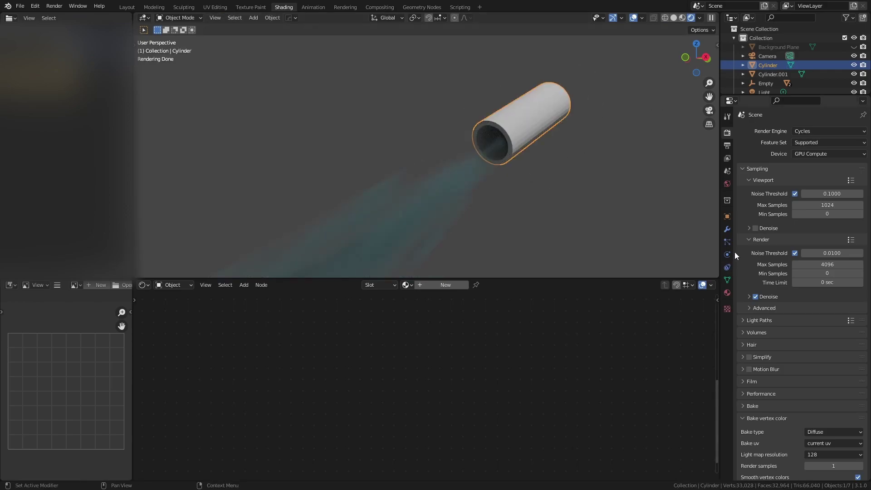
Add a Bevel modifier to the cylinder with an amount of 0.001 m
{"action": "left_click", "coordinate": [727, 229]}
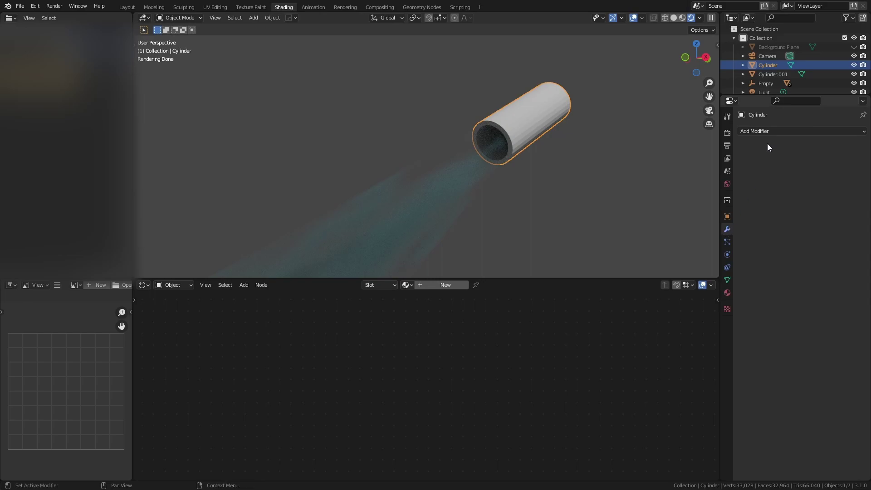
{"action": "left_click", "coordinate": [762, 131]}
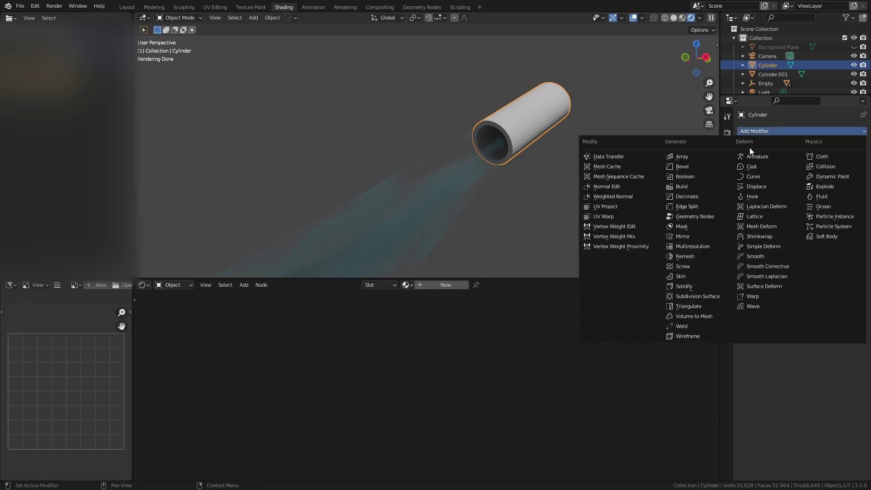
{"action": "left_click", "coordinate": [704, 167]}
{"action": "left_click", "coordinate": [816, 202]}
{"action": "type", "text": ".001"}
{"action": "key", "text": "Return"}
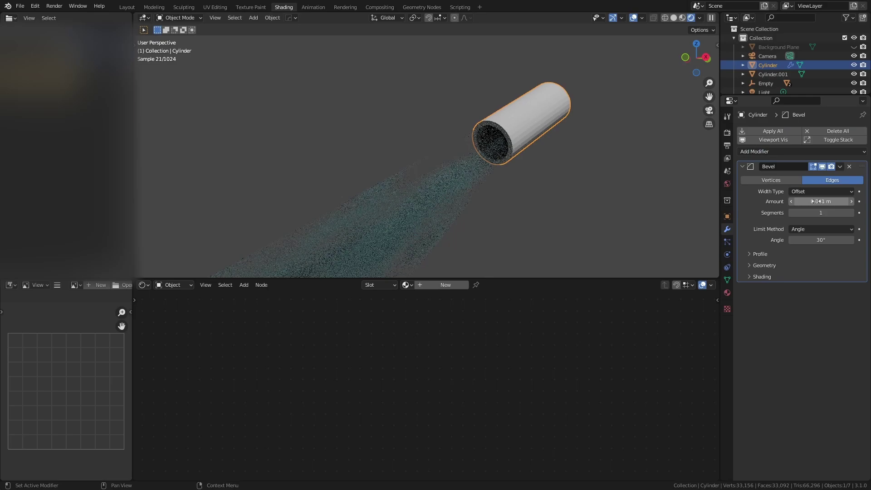
Set the tilted cylinder's bevel to 2 segments and add a level 2 Subdivision modifier
{"action": "left_click", "coordinate": [851, 213]}
{"action": "key", "text": "ctrl+2"}
{"action": "middle_click_drag", "start_coordinate": [562, 162], "coordinate": [486, 159]}
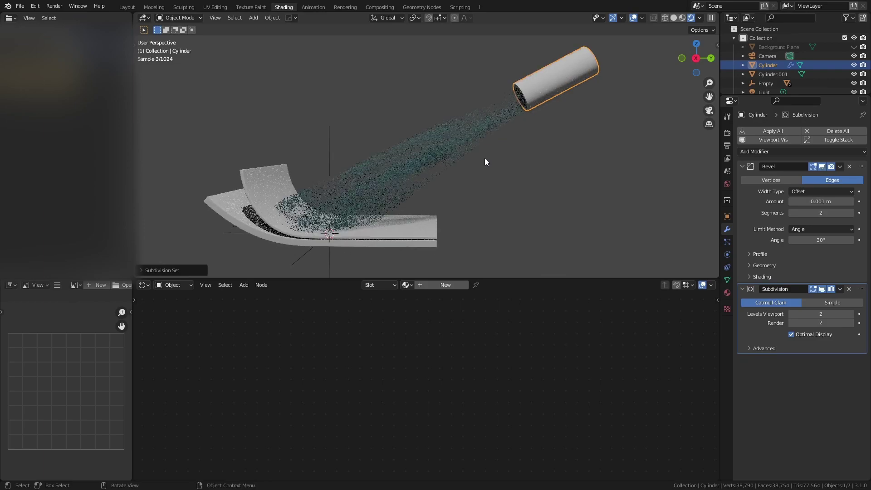
Give the tilted cylinder a new material with metallic 1 and roughness 0.35
{"action": "left_click", "coordinate": [726, 293]}
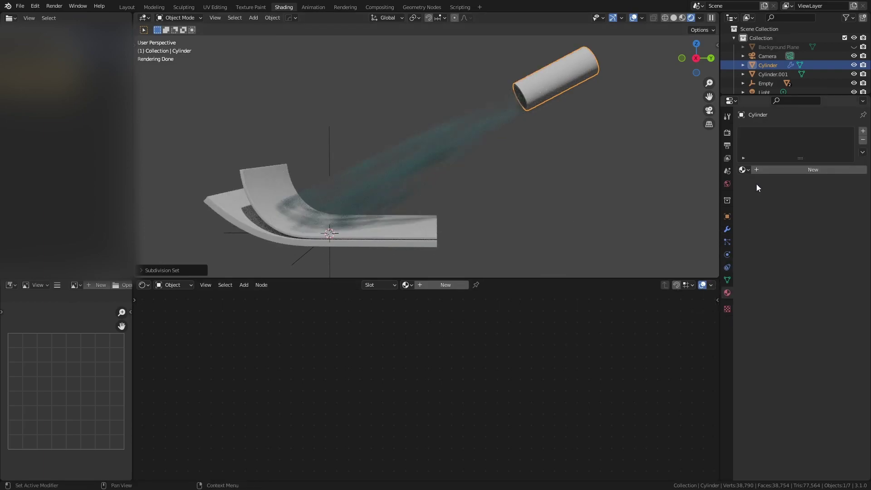
{"action": "left_click", "coordinate": [780, 170]}
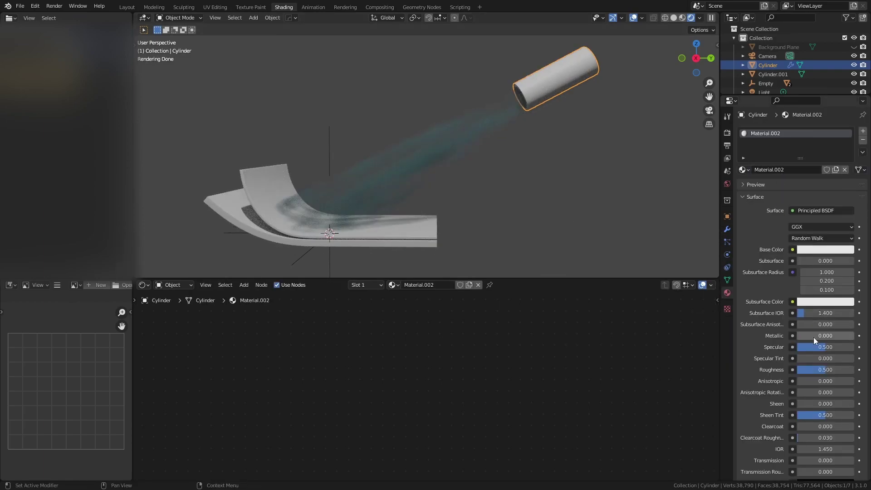
{"action": "left_click", "coordinate": [822, 370]}
{"action": "type", "text": ".35"}
{"action": "key", "text": "Return"}
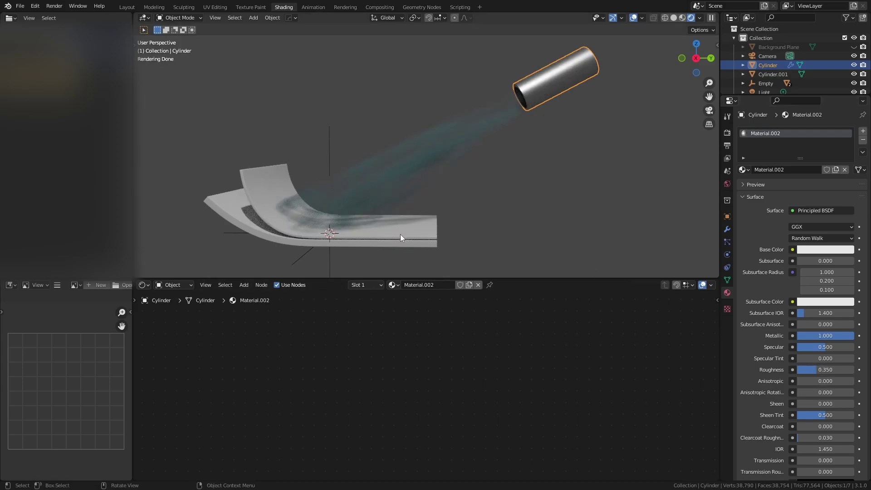
Give the upper peeling layer a new material with subsurface 0.25 and all three subsurface radius values at 0.5
{"action": "left_click", "coordinate": [400, 234]}
{"action": "scroll", "coordinate": [406, 236], "scroll_direction": "up", "scroll_amount": 2}
{"action": "middle_click_drag", "start_coordinate": [408, 236], "coordinate": [462, 162], "text": "shift"}
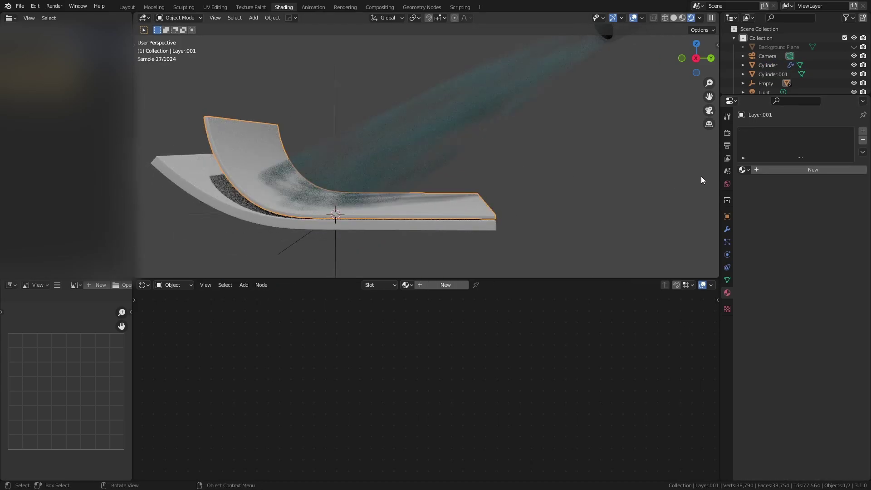
{"action": "left_click", "coordinate": [783, 171]}
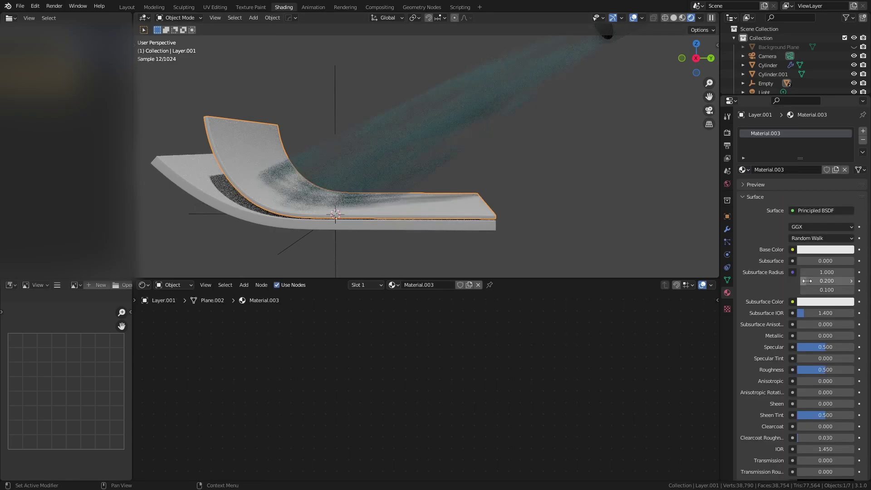
{"action": "left_click", "coordinate": [842, 262]}
{"action": "type", "text": ".25"}
{"action": "key", "text": "Return"}
{"action": "left_click_drag", "start_coordinate": [826, 272], "coordinate": [826, 290]}
{"action": "type", "text": ".5"}
{"action": "key", "text": "Return"}
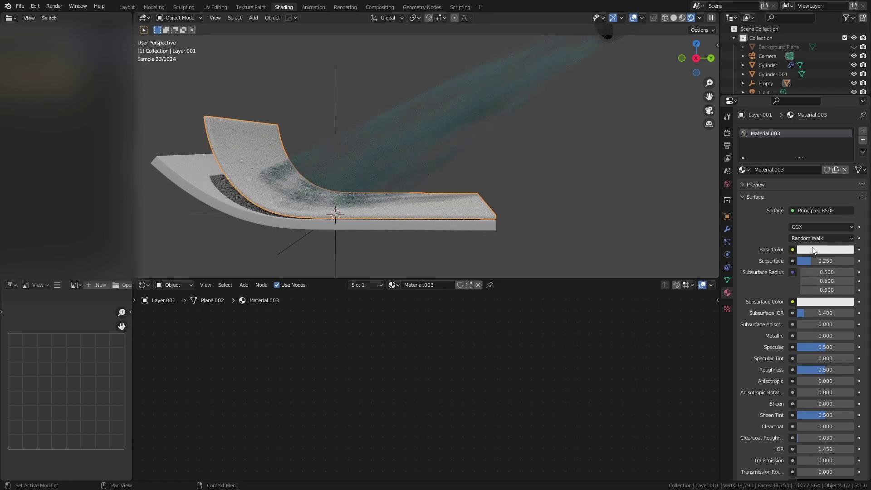
Change the upper layer's subsurface color to a light cyan blue
{"action": "middle_click_drag", "start_coordinate": [469, 205], "coordinate": [429, 227]}
{"action": "scroll", "coordinate": [435, 214], "scroll_direction": "up", "scroll_amount": 4}
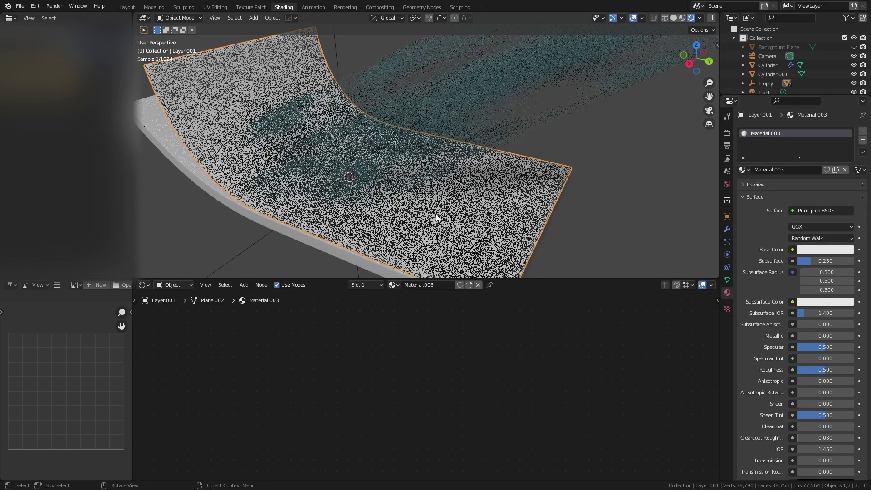
{"action": "left_click", "coordinate": [825, 302]}
{"action": "left_click", "coordinate": [811, 188]}
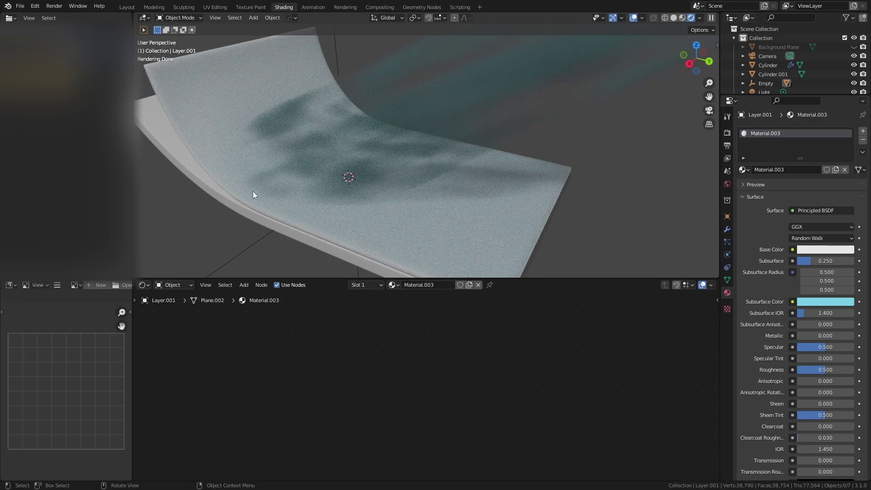
Rename the tilted metallic cylinder object to Emitter
{"action": "scroll", "coordinate": [253, 191], "scroll_direction": "down", "scroll_amount": 3}
{"action": "middle_click_drag", "start_coordinate": [285, 167], "coordinate": [318, 154]}
{"action": "scroll", "coordinate": [318, 154], "scroll_direction": "down", "scroll_amount": 2}
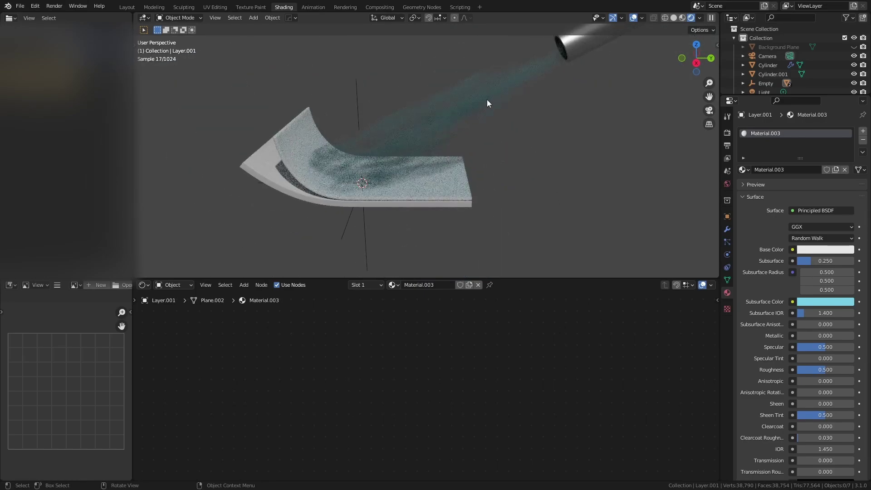
{"action": "middle_click_drag", "start_coordinate": [448, 148], "coordinate": [439, 153]}
{"action": "left_click", "coordinate": [434, 121]}
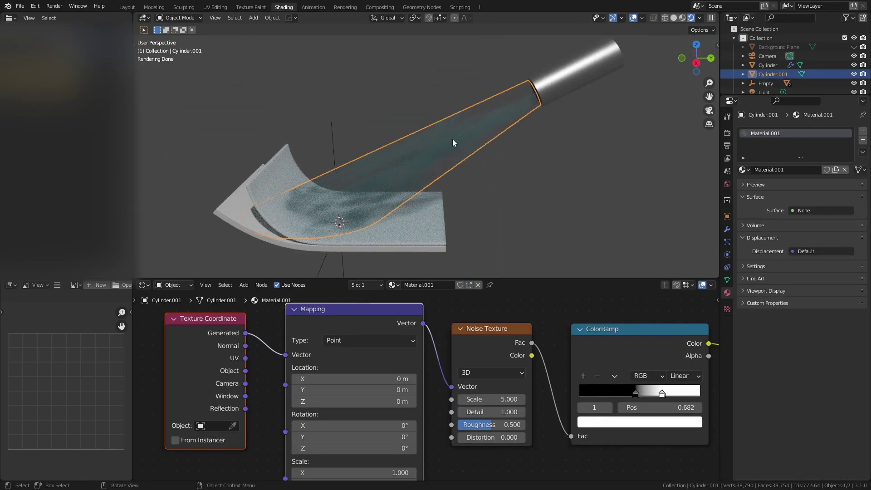
{"action": "left_click", "coordinate": [570, 97]}
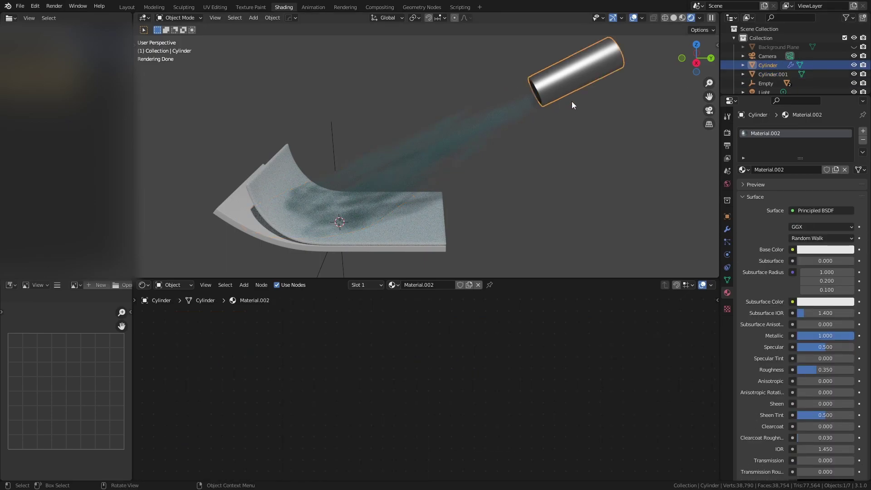
{"action": "key", "text": "F2"}
{"action": "type", "text": "Emit"}
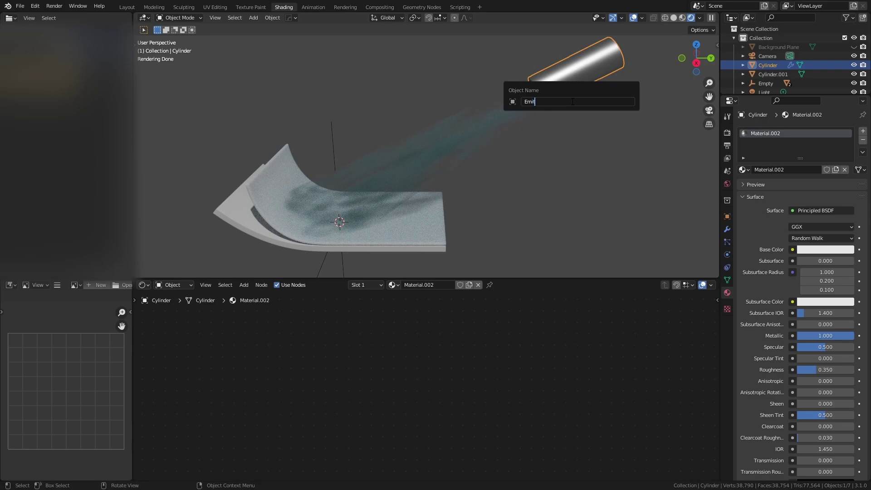
{"action": "type", "text": "ter"}
{"action": "key", "text": "Return"}
Rename the volumetric beam object to Gas Cloud
{"action": "left_click", "coordinate": [477, 121]}
{"action": "key", "text": "F2"}
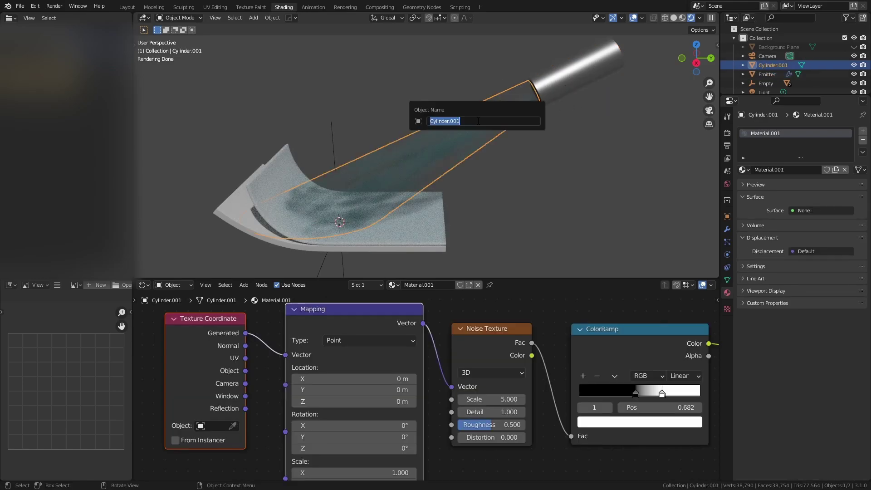
{"action": "type", "text": "Gas Cloud"}
{"action": "key", "text": "Return"}
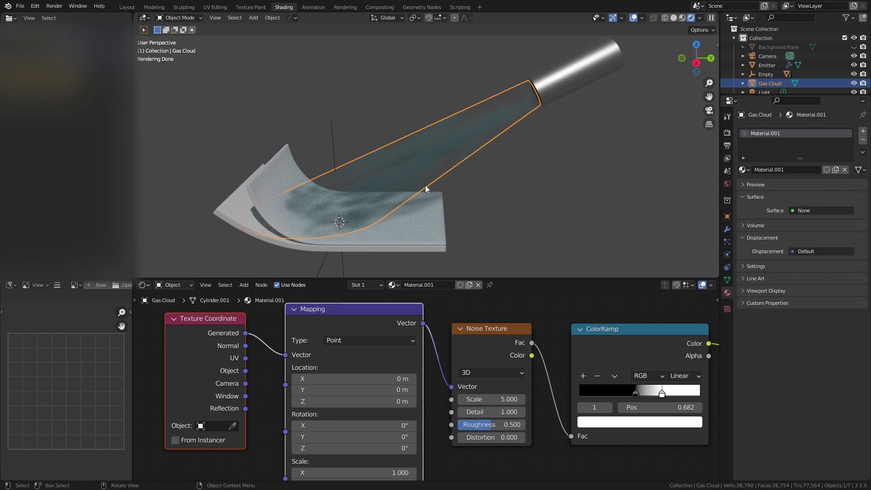
Switch to the Geometry Nodes workspace, create a new node tree on Gas Cloud, and show the viewport in rendered shading
{"action": "left_click", "coordinate": [420, 8]}
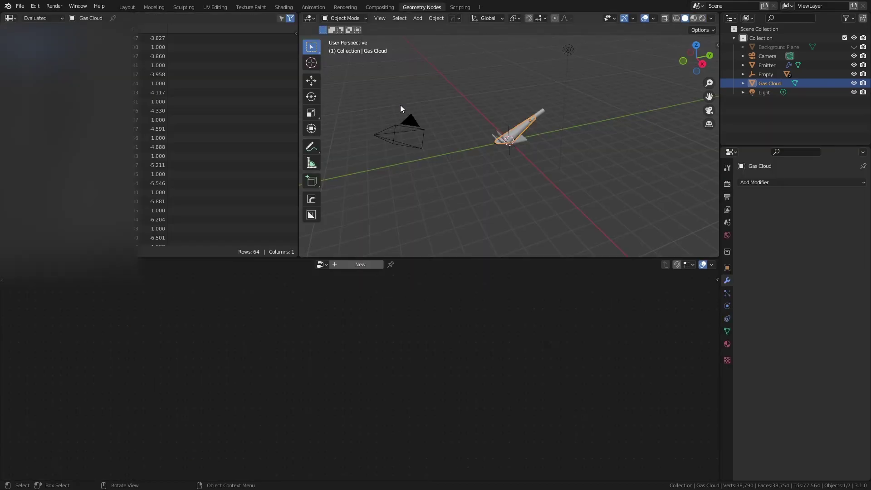
{"action": "left_click", "coordinate": [345, 264]}
{"action": "scroll", "coordinate": [534, 178], "scroll_direction": "up", "scroll_amount": 8}
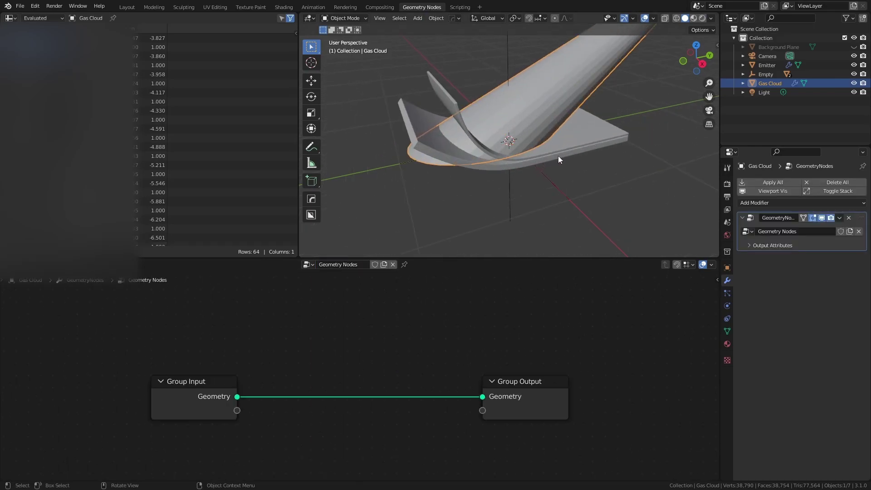
{"action": "key", "text": "z"}
{"action": "left_click", "coordinate": [587, 79]}
Add a Distribute Points on Faces node fed by the Group Input geometry
{"action": "middle_click_drag", "start_coordinate": [247, 357], "coordinate": [210, 360]}
{"action": "left_click_drag", "start_coordinate": [165, 399], "coordinate": [115, 371]}
{"action": "middle_click_drag", "start_coordinate": [159, 380], "coordinate": [173, 319]}
{"action": "left_click_drag", "start_coordinate": [152, 293], "coordinate": [252, 371]}
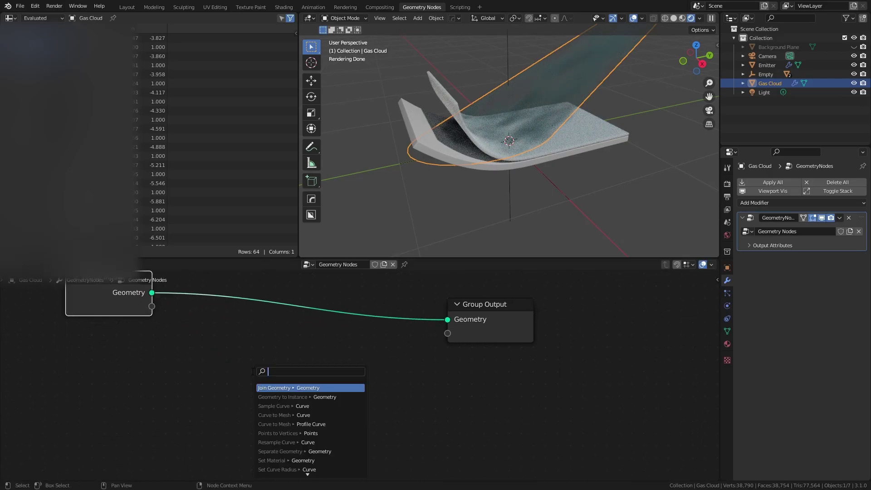
{"action": "type", "text": "dsitr"}
{"action": "key", "text": "Return"}
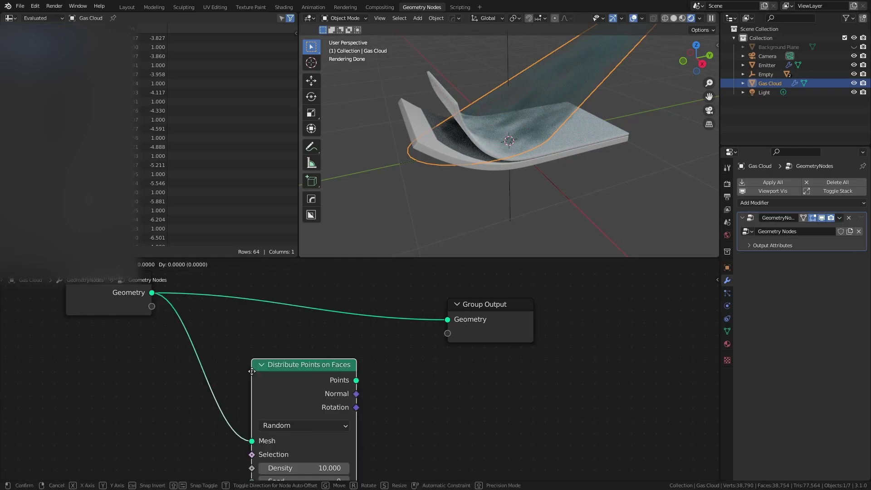
{"action": "left_click", "coordinate": [251, 371]}
Add an Instance on Points node connected to the distributed points, making room beside the Group Output
{"action": "left_click_drag", "start_coordinate": [480, 323], "coordinate": [538, 299]}
{"action": "middle_click_drag", "start_coordinate": [383, 364], "coordinate": [263, 377]}
{"action": "left_click_drag", "start_coordinate": [179, 393], "coordinate": [309, 396]}
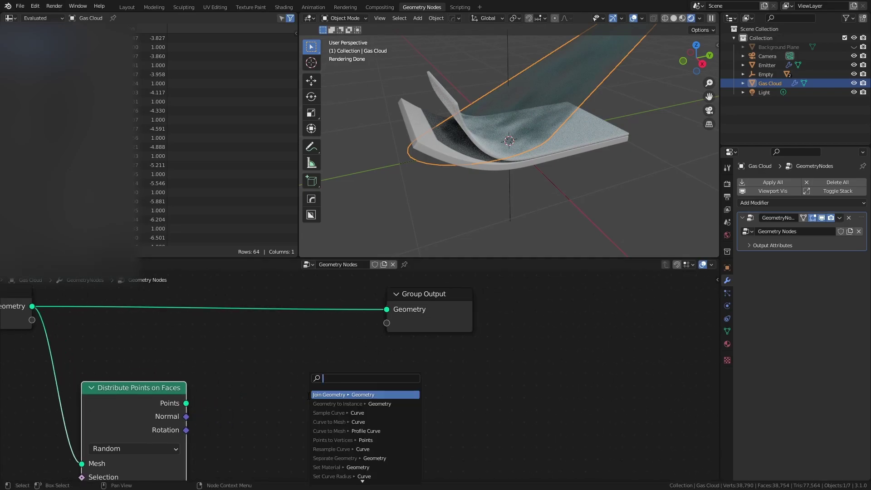
{"action": "type", "text": "instan"}
{"action": "key", "text": "Return"}
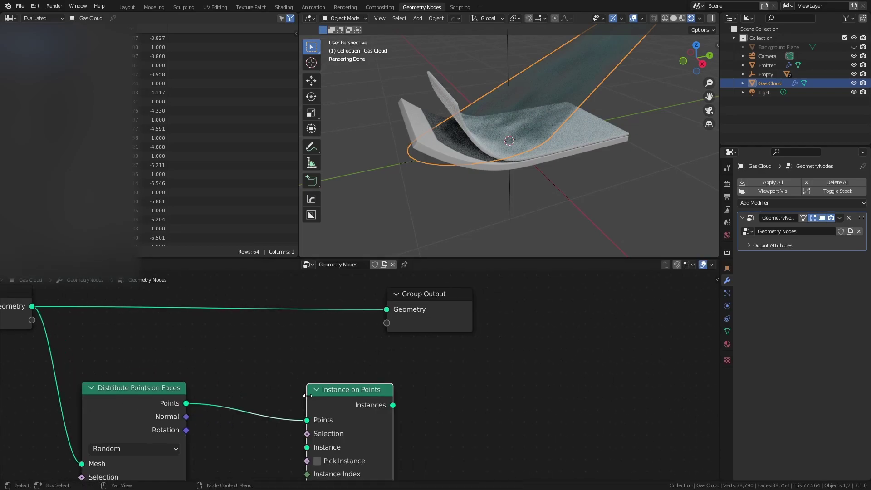
Combine the Group Input geometry and the instances with a Join Geometry node ahead of the Group Output
{"action": "left_click_drag", "start_coordinate": [404, 331], "coordinate": [518, 323]}
{"action": "left_click", "coordinate": [15, 307]}
{"action": "left_click", "coordinate": [352, 407], "text": "shift"}
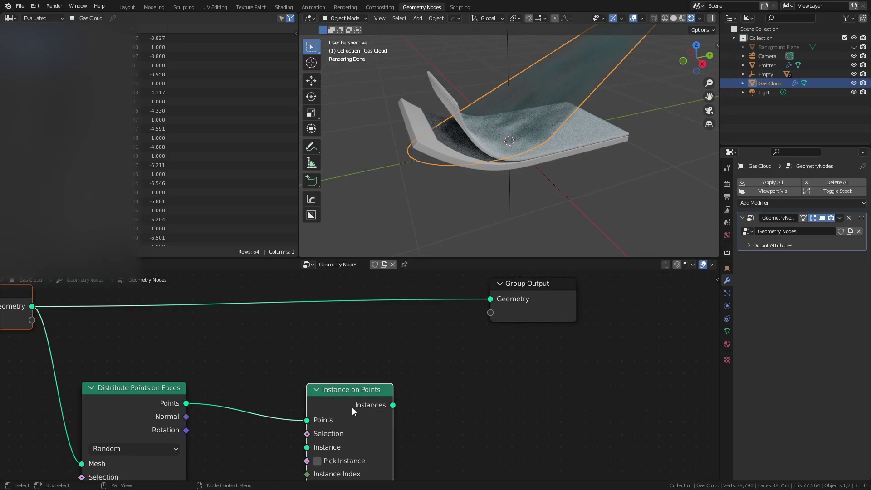
{"action": "key", "text": "ctrl+0"}
{"action": "left_click_drag", "start_coordinate": [526, 304], "coordinate": [603, 311]}
{"action": "key", "text": "shift+a"}
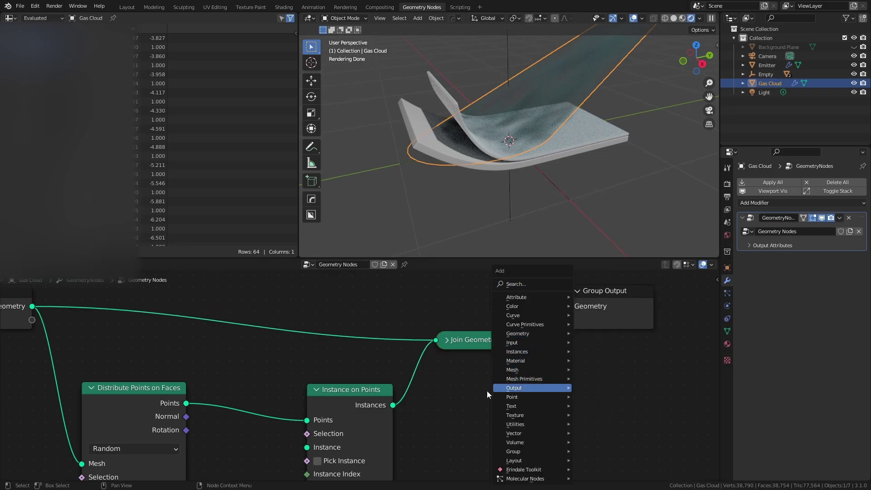
Add a UV Sphere node and connect its mesh to the Instance input of Instance on Points
{"action": "middle_click_drag", "start_coordinate": [275, 464], "coordinate": [398, 389]}
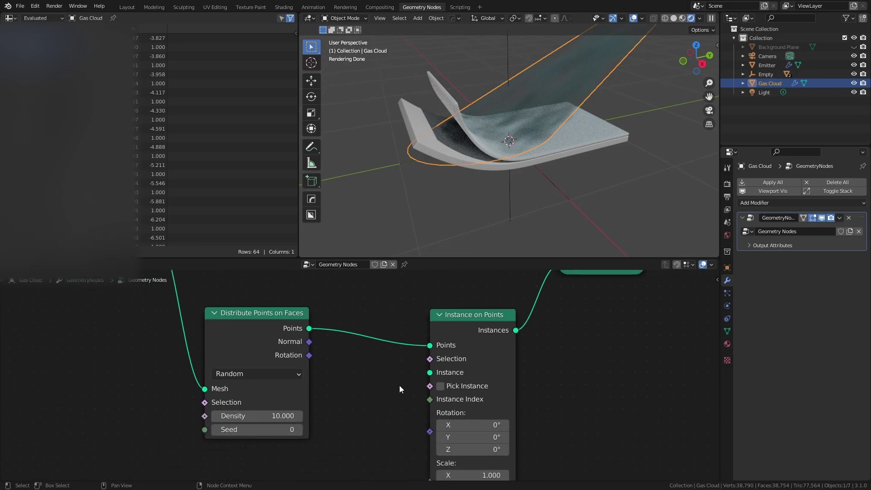
{"action": "left_click_drag", "start_coordinate": [431, 374], "coordinate": [380, 423]}
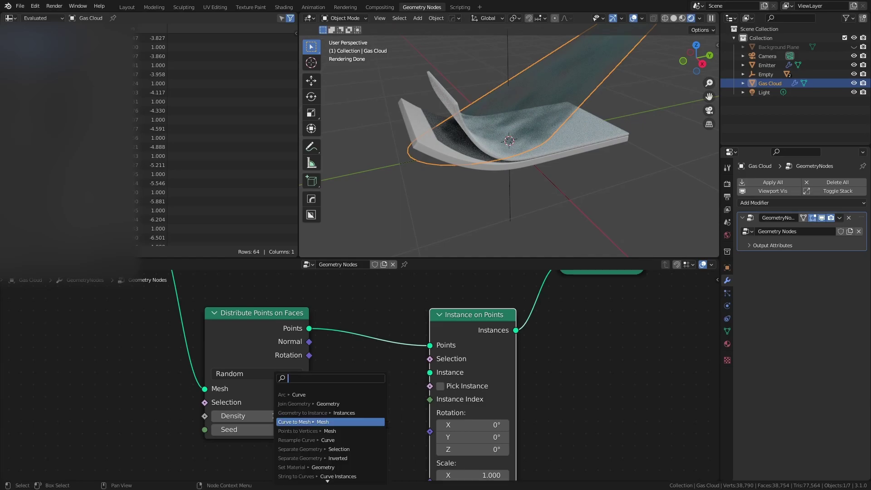
{"action": "type", "text": "uv sphe"}
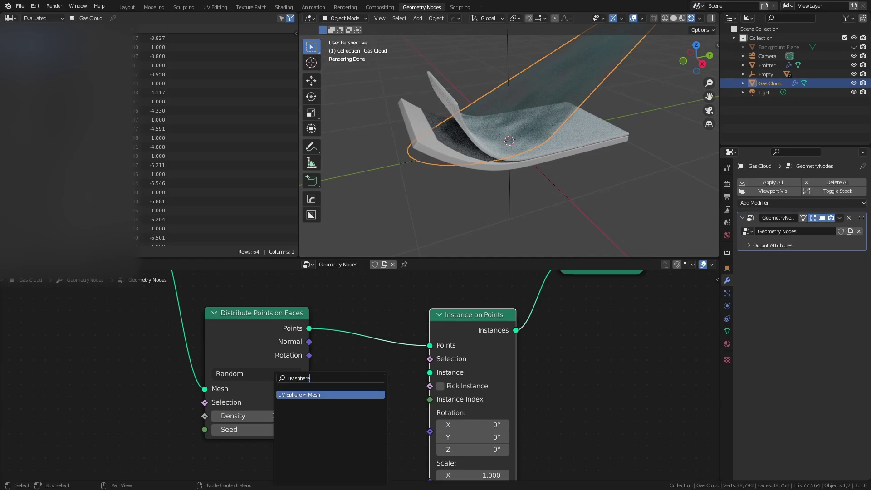
{"action": "type", "text": "re"}
{"action": "key", "text": "Return"}
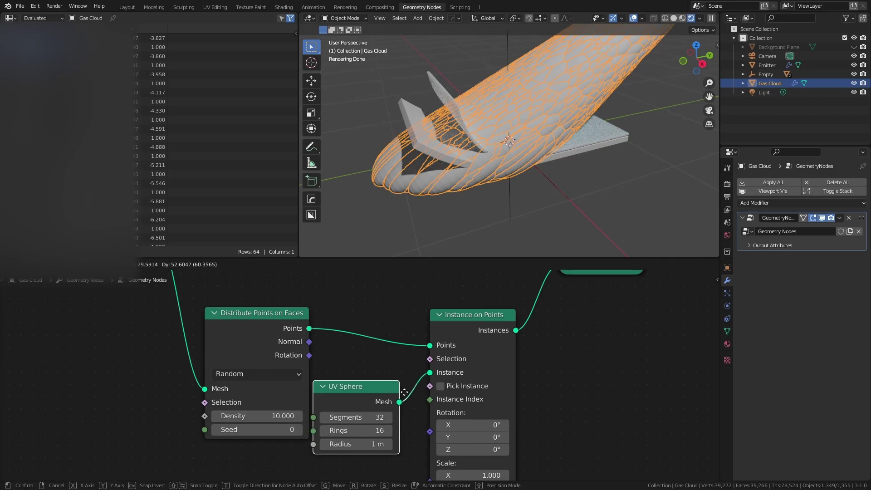
{"action": "left_click", "coordinate": [411, 387]}
Move the Distribute Points on Faces node clear of the UV Sphere node and set the sphere radius to 0.09 m
{"action": "left_click_drag", "start_coordinate": [218, 312], "coordinate": [187, 305]}
{"action": "scroll", "coordinate": [367, 358], "scroll_direction": "up", "scroll_amount": 1}
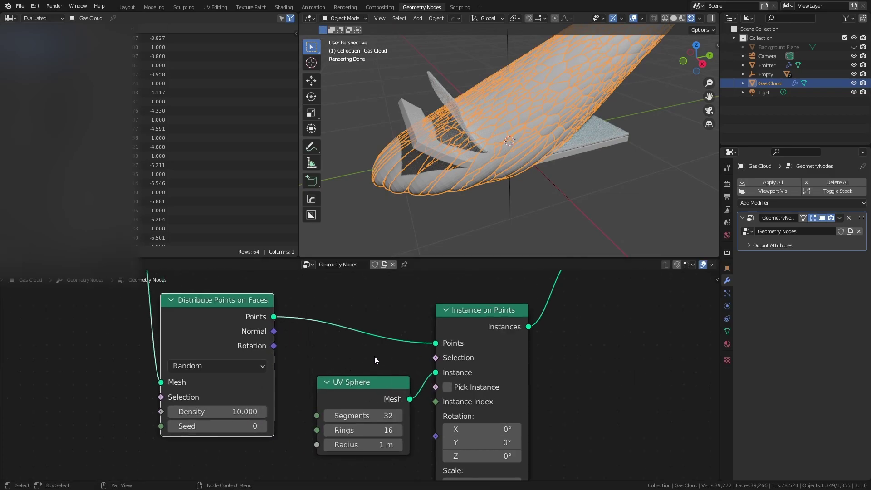
{"action": "scroll", "coordinate": [485, 204], "scroll_direction": "up", "scroll_amount": 3}
{"action": "scroll", "coordinate": [488, 208], "scroll_direction": "down", "scroll_amount": 2}
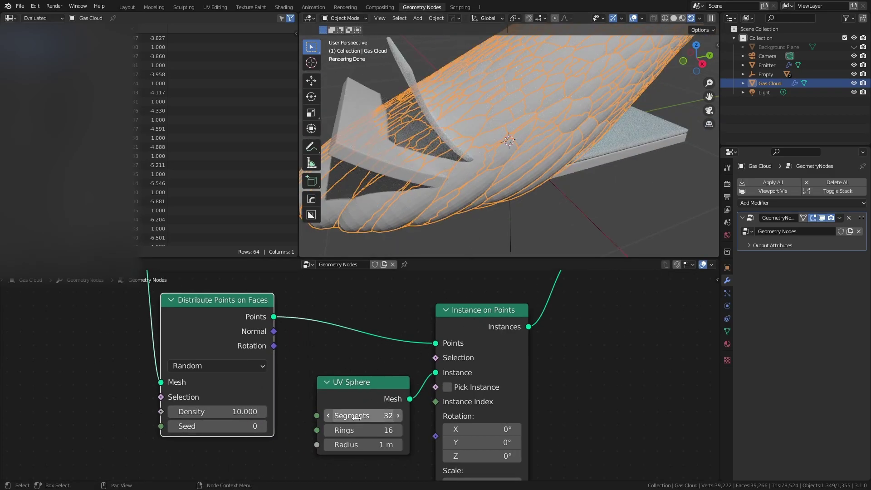
{"action": "left_click_drag", "start_coordinate": [369, 444], "coordinate": [323, 444]}
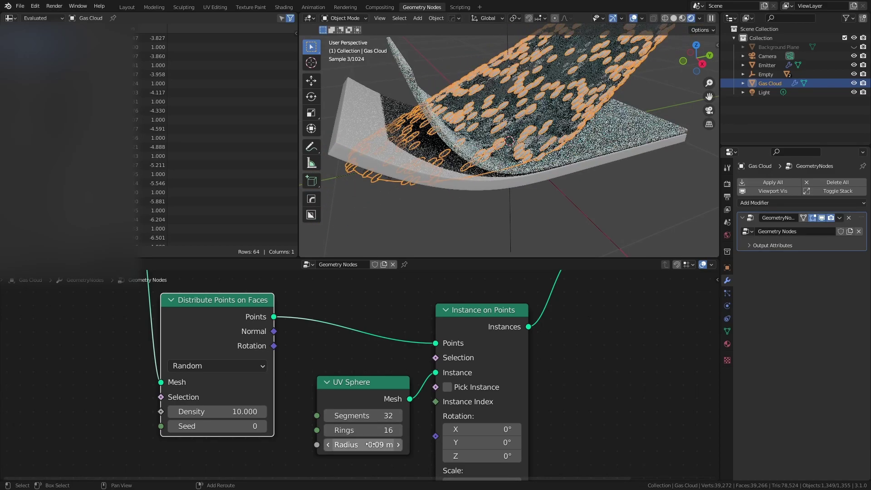
Apply the Gas Cloud object's scale so the instanced spheres are not stretched
{"action": "scroll", "coordinate": [538, 148], "scroll_direction": "up", "scroll_amount": 4}
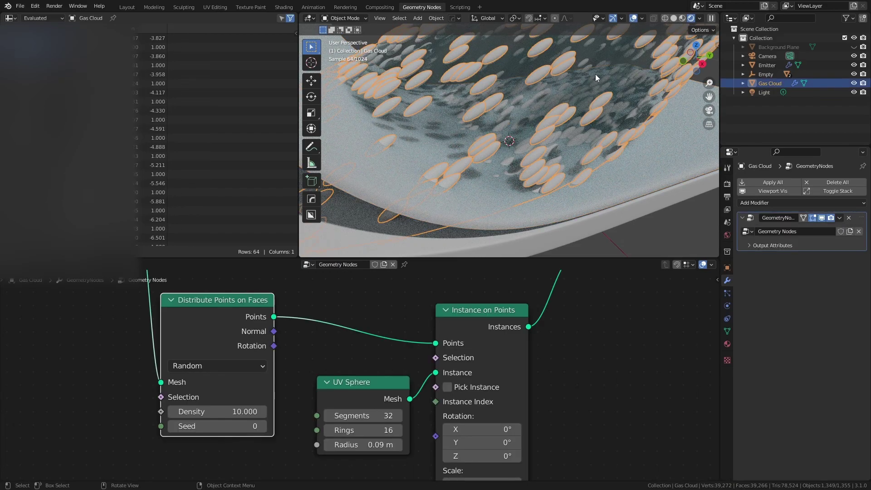
{"action": "middle_click_drag", "start_coordinate": [595, 75], "coordinate": [551, 95]}
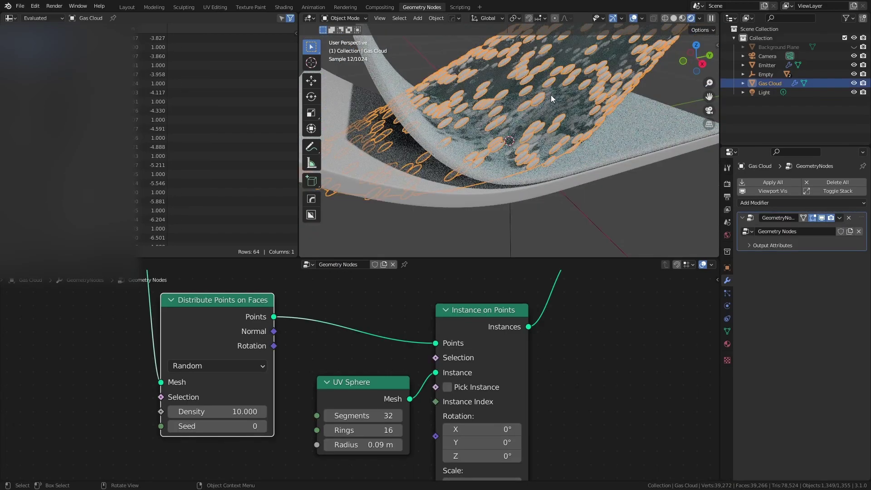
{"action": "key", "text": "ctrl+a"}
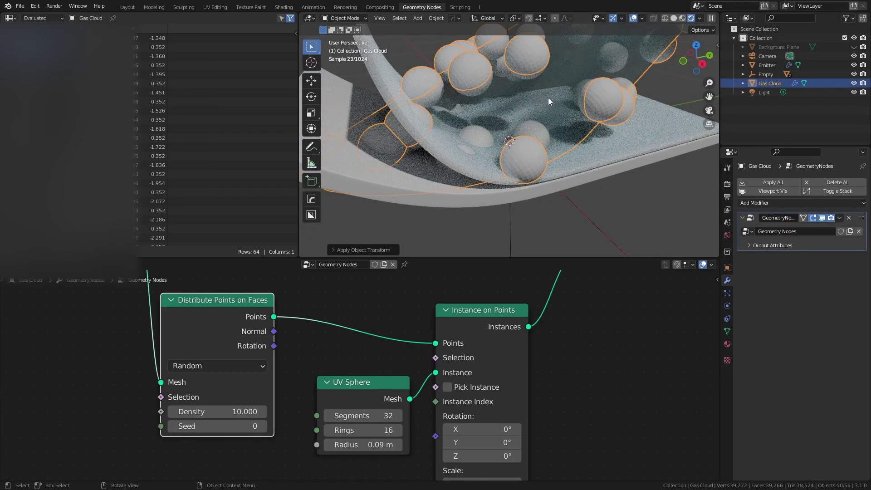
Move the Group Output node farther from Join Geometry to make room between them
{"action": "middle_click_drag", "start_coordinate": [411, 358], "coordinate": [279, 372]}
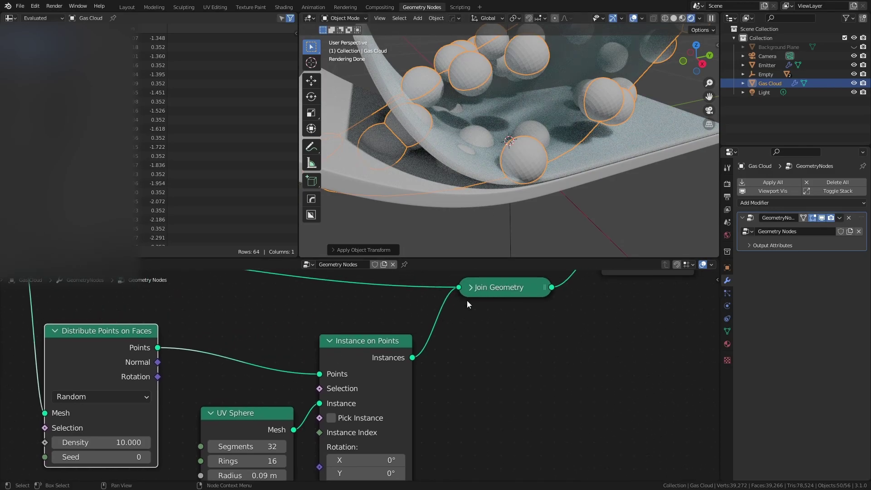
{"action": "middle_click_drag", "start_coordinate": [480, 293], "coordinate": [375, 333]}
{"action": "left_click_drag", "start_coordinate": [535, 285], "coordinate": [646, 288]}
{"action": "middle_click_drag", "start_coordinate": [482, 345], "coordinate": [386, 345]}
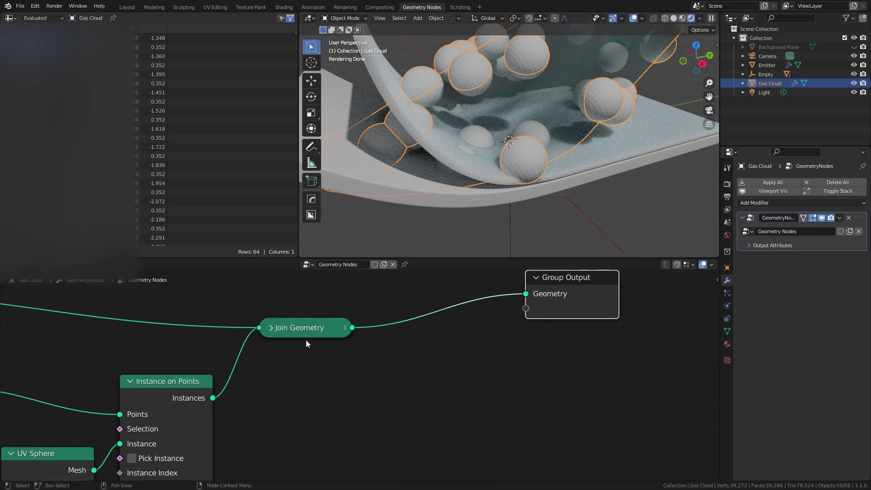
Shift the Join Geometry node aside and insert a Set Shade Smooth node between Instance on Points and Join Geometry
{"action": "left_click_drag", "start_coordinate": [305, 334], "coordinate": [380, 311]}
{"action": "key", "text": "shift+a"}
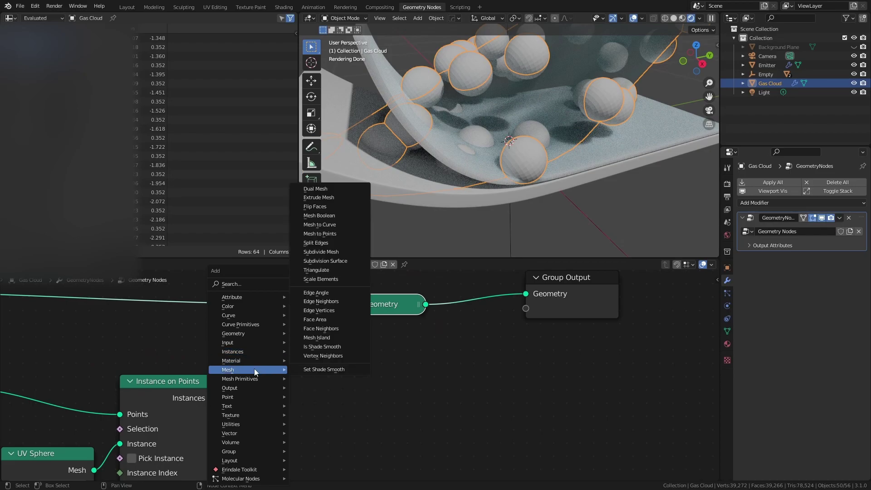
{"action": "left_click", "coordinate": [356, 369]}
{"action": "left_click", "coordinate": [284, 339]}
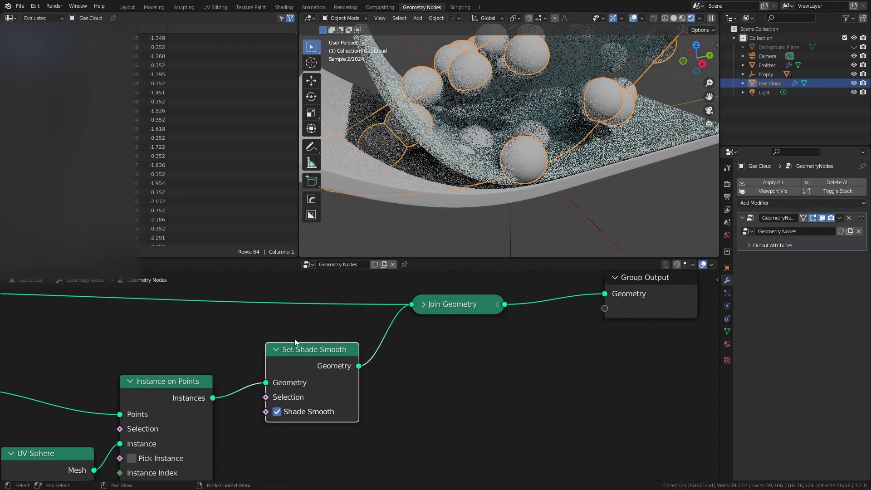
Move Join Geometry and Group Output farther along and insert a Set Material node after Set Shade Smooth
{"action": "left_click_drag", "start_coordinate": [453, 304], "coordinate": [517, 294]}
{"action": "left_click_drag", "start_coordinate": [621, 295], "coordinate": [671, 290]}
{"action": "middle_click_drag", "start_coordinate": [525, 347], "coordinate": [422, 351]}
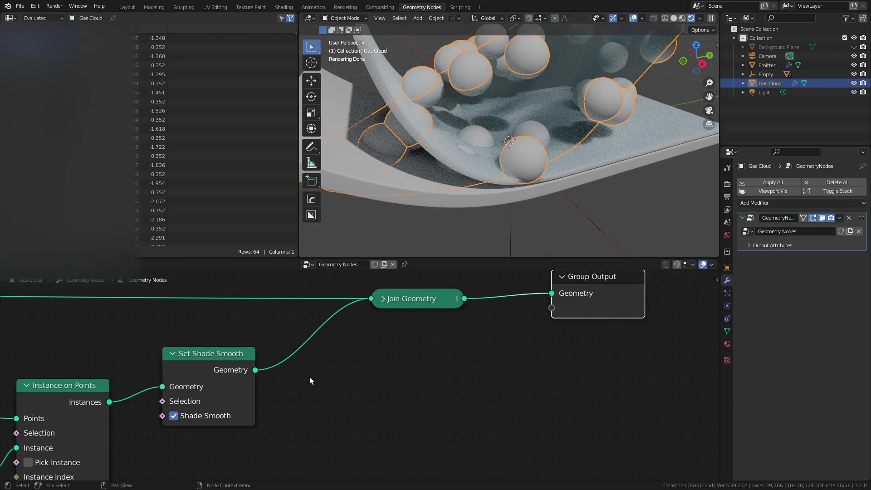
{"action": "key", "text": "shift+a"}
{"action": "mouse_move", "coordinate": [272, 359]}
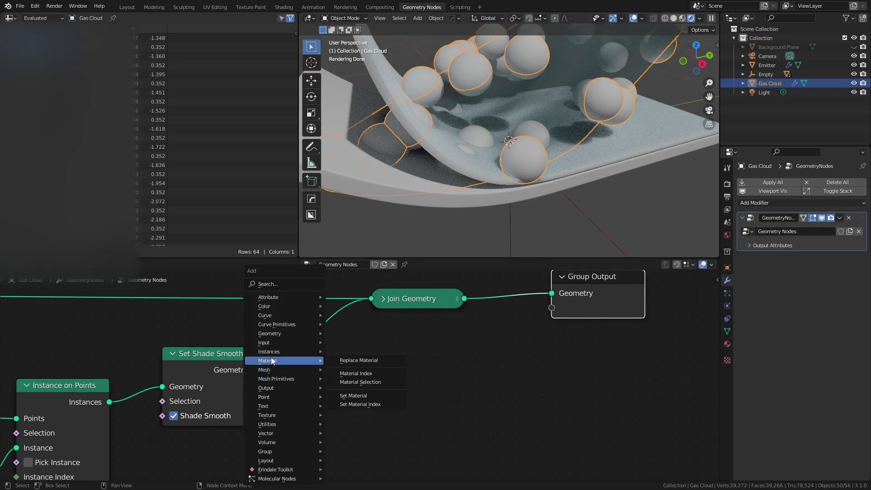
{"action": "left_click", "coordinate": [365, 395]}
{"action": "left_click", "coordinate": [305, 335]}
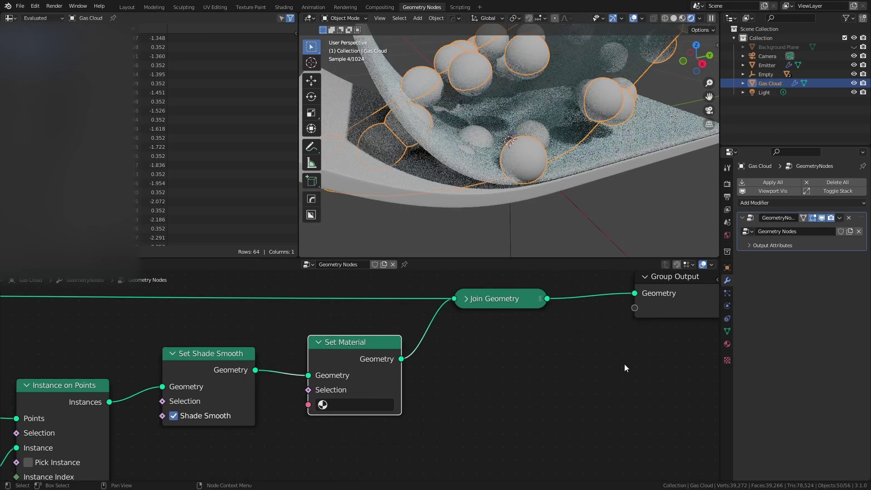
Create a new material with a blue base color in a second Gas Cloud slot and assign it in the Set Material node
{"action": "left_click", "coordinate": [727, 343]}
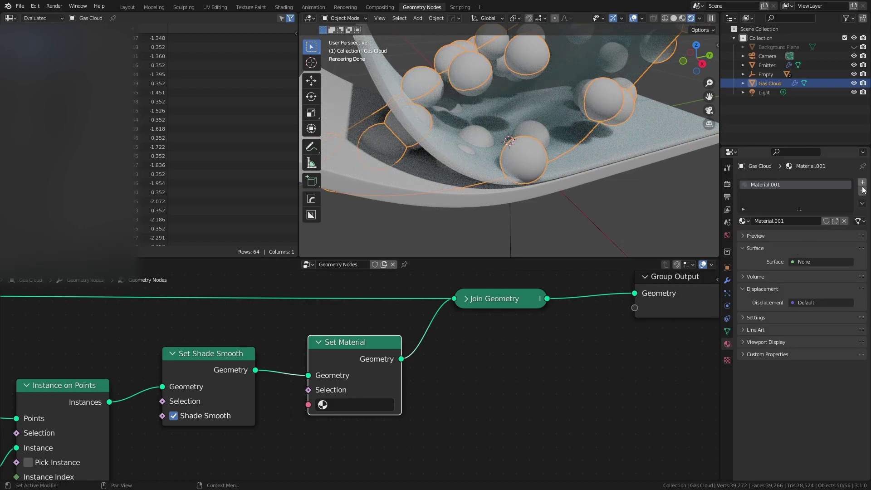
{"action": "left_click", "coordinate": [862, 183]}
{"action": "left_click", "coordinate": [776, 236]}
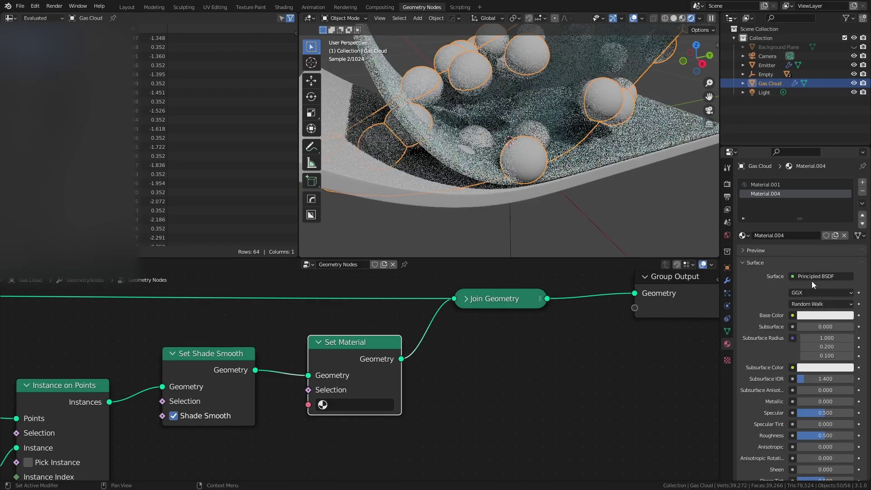
{"action": "left_click", "coordinate": [821, 316]}
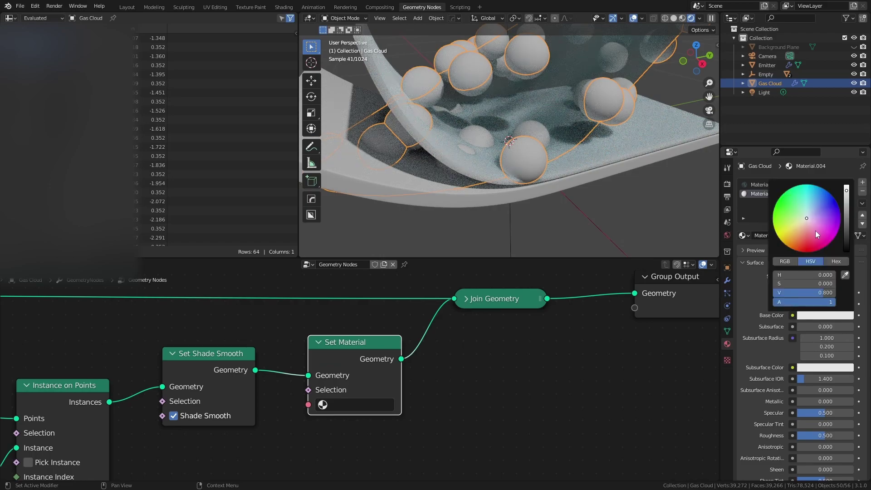
{"action": "left_click", "coordinate": [818, 199]}
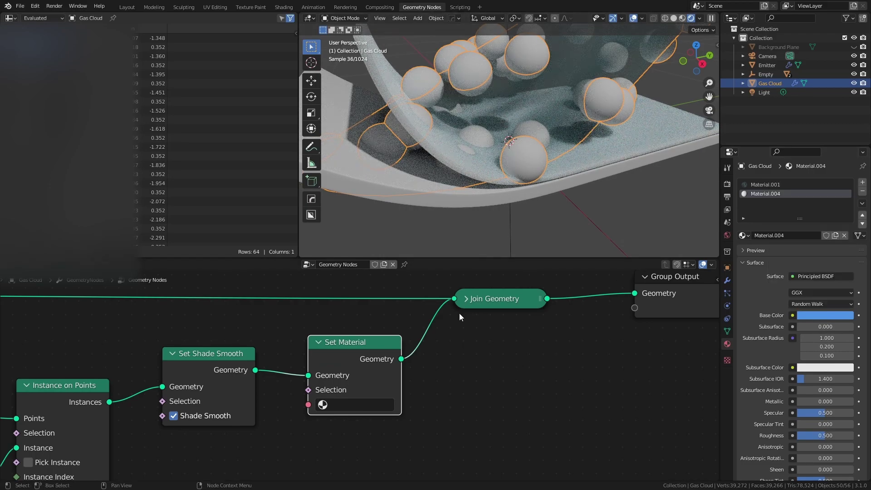
{"action": "left_click", "coordinate": [353, 405]}
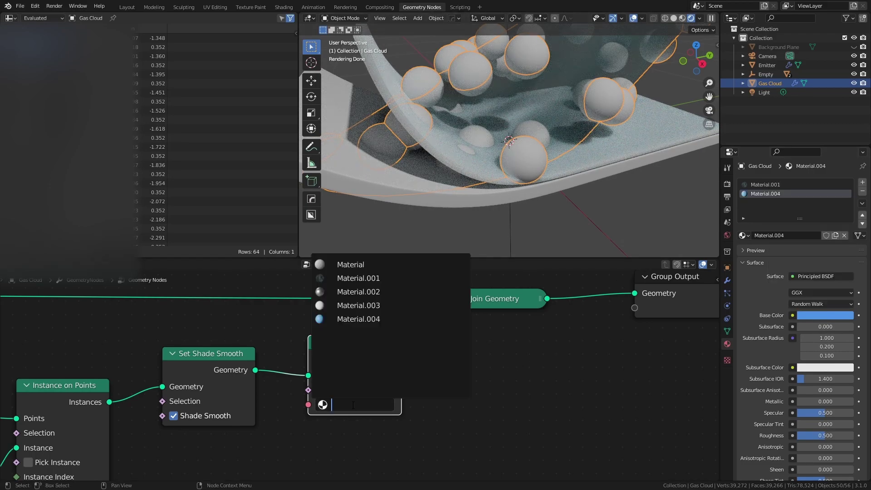
{"action": "left_click", "coordinate": [365, 318]}
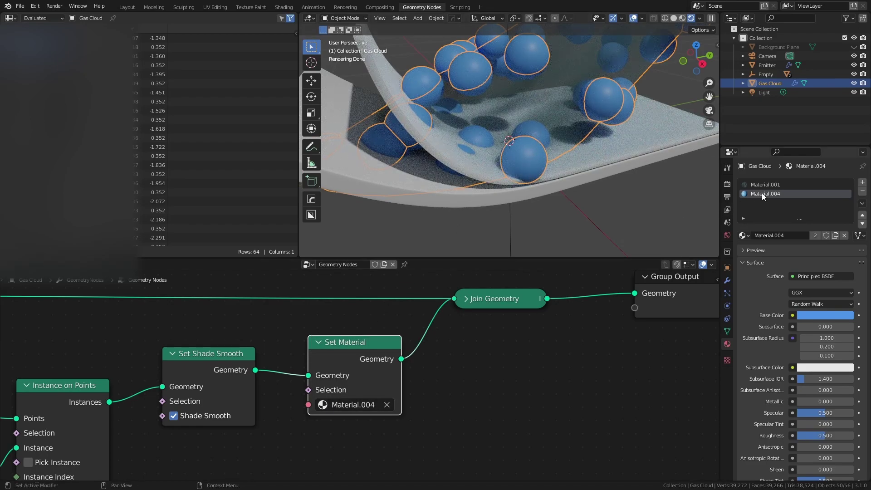
Add a third material slot to the Gas Cloud with a new material and give it an orange base color
{"action": "left_click", "coordinate": [862, 182]}
{"action": "left_click", "coordinate": [770, 236]}
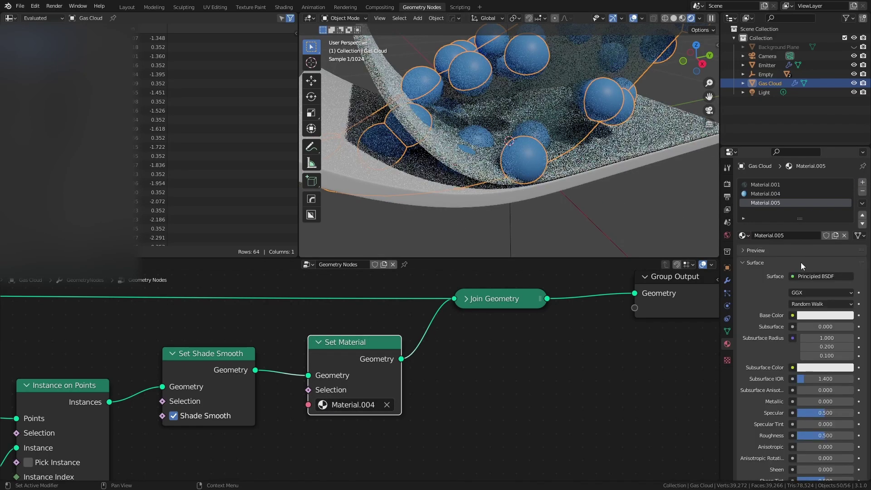
{"action": "left_click", "coordinate": [821, 315]}
{"action": "left_click", "coordinate": [792, 241]}
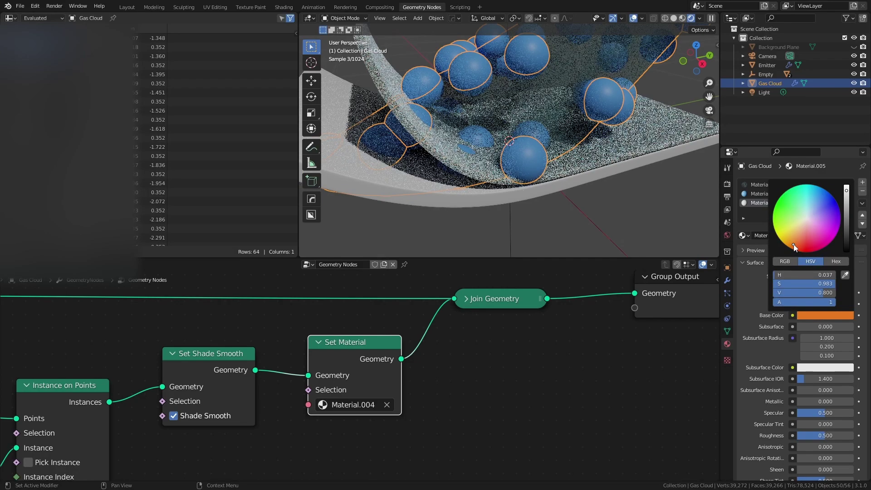
Set the Instance on Points scale to 0.240 on X, Y and Z to shrink the spheres, and deselect the Gas Cloud
{"action": "middle_click_drag", "start_coordinate": [471, 409], "coordinate": [512, 379]}
{"action": "scroll", "coordinate": [436, 389], "scroll_direction": "down", "scroll_amount": 1}
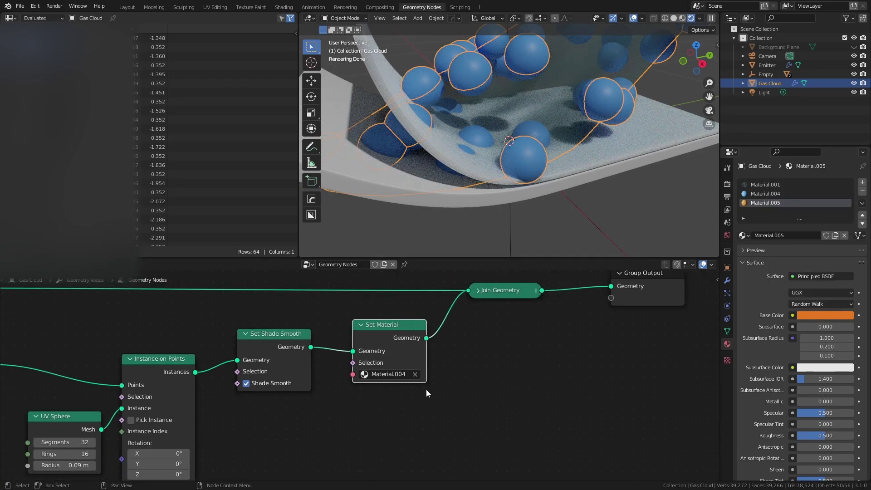
{"action": "scroll", "coordinate": [531, 144], "scroll_direction": "down", "scroll_amount": 4}
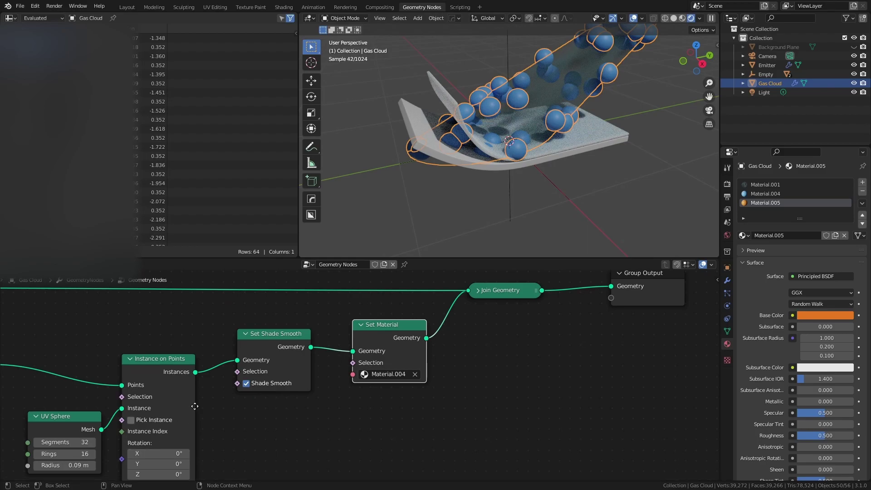
{"action": "middle_click_drag", "start_coordinate": [191, 411], "coordinate": [265, 325]}
{"action": "scroll", "coordinate": [250, 411], "scroll_direction": "up", "scroll_amount": 1}
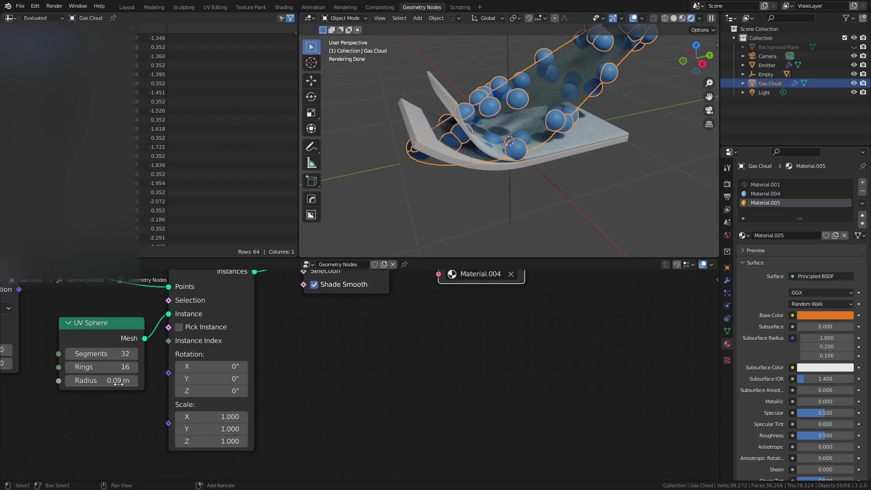
{"action": "left_click_drag", "start_coordinate": [222, 413], "coordinate": [186, 415]}
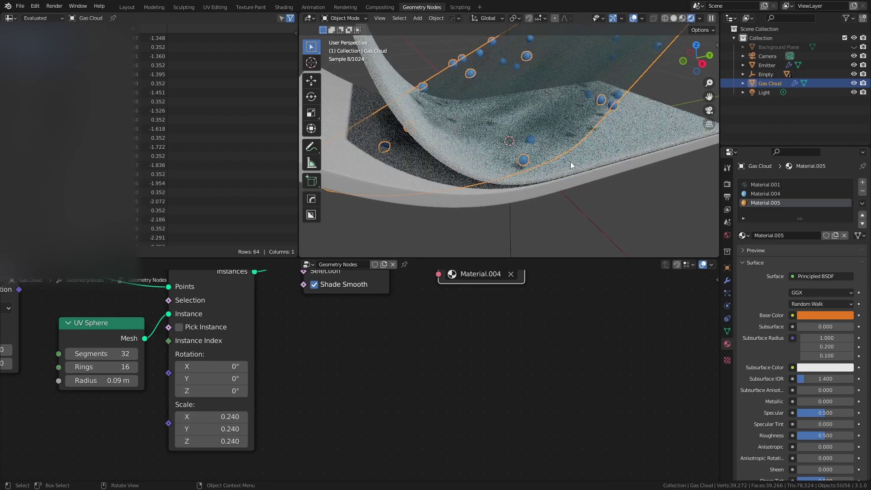
{"action": "left_click", "coordinate": [600, 64]}
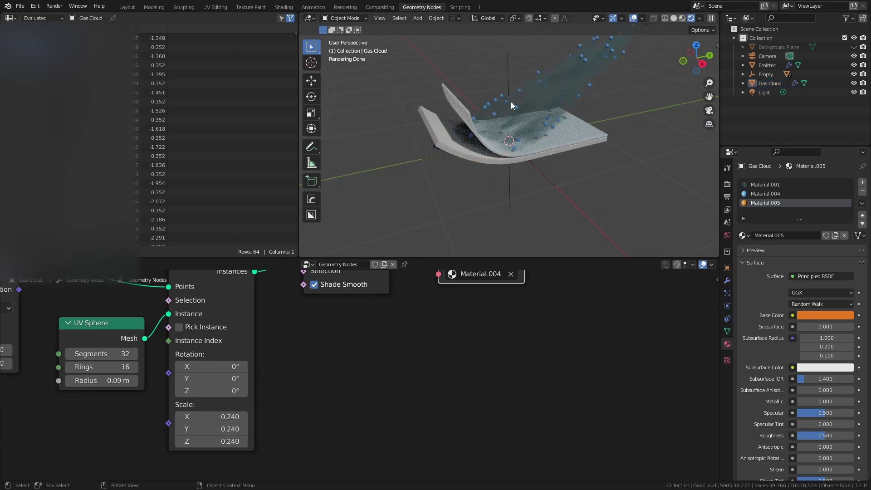
Spread the Group Input and Distribute Points on Faces nodes apart to make room between them
{"action": "scroll", "coordinate": [386, 300], "scroll_direction": "down", "scroll_amount": 5}
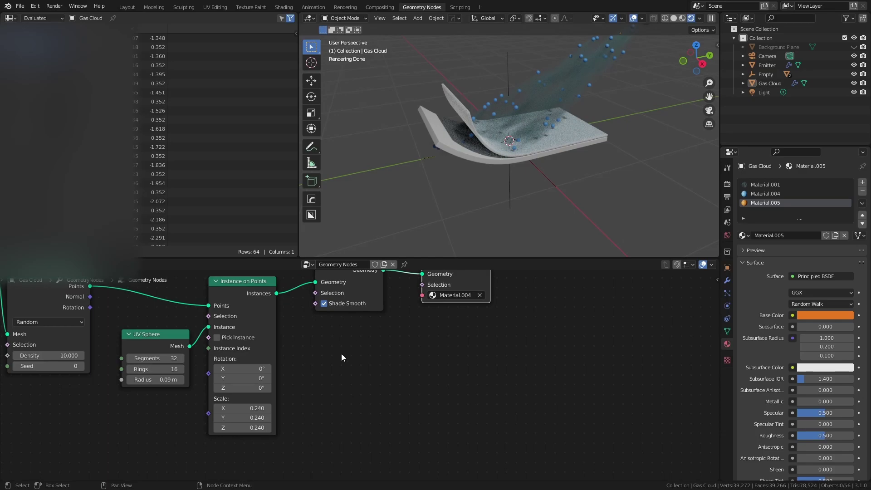
{"action": "middle_click_drag", "start_coordinate": [207, 342], "coordinate": [337, 378]}
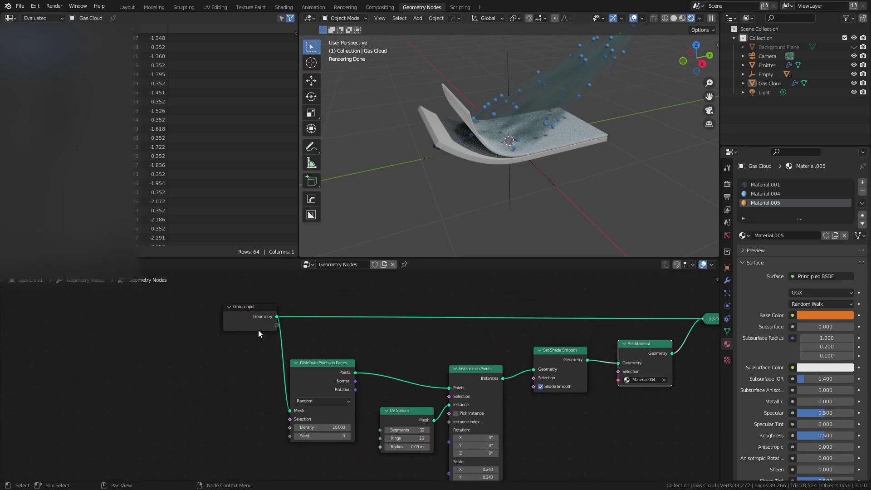
{"action": "left_click_drag", "start_coordinate": [254, 326], "coordinate": [109, 333]}
{"action": "middle_click_drag", "start_coordinate": [280, 351], "coordinate": [166, 326]}
{"action": "scroll", "coordinate": [231, 337], "scroll_direction": "up", "scroll_amount": 3}
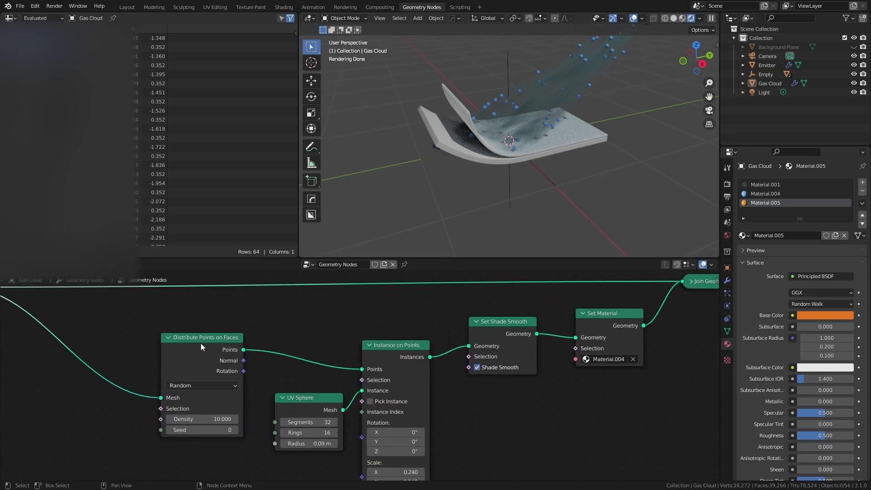
{"action": "left_click_drag", "start_coordinate": [200, 344], "coordinate": [221, 343]}
Insert a Transform node on the link between Group Input and Distribute Points on Faces
{"action": "middle_click_drag", "start_coordinate": [190, 342], "coordinate": [371, 352]}
{"action": "scroll", "coordinate": [245, 337], "scroll_direction": "up", "scroll_amount": 3}
{"action": "key", "text": "shift+a"}
{"action": "mouse_move", "coordinate": [222, 331]}
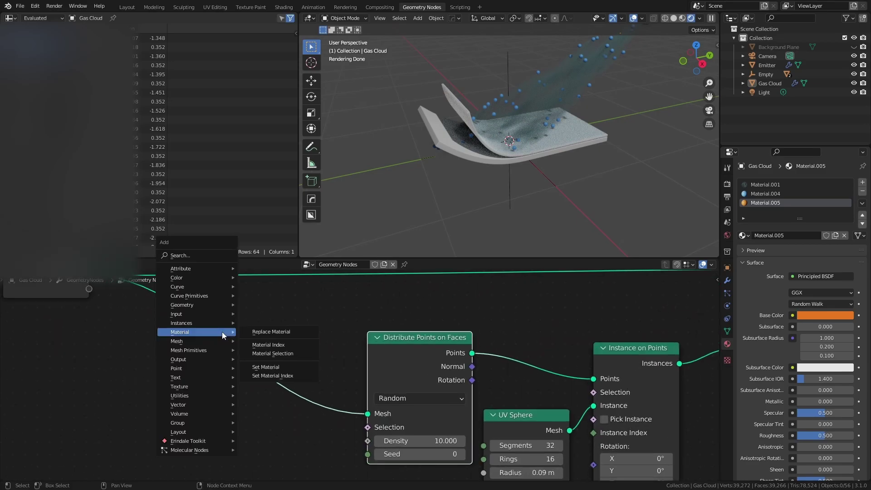
{"action": "mouse_move", "coordinate": [197, 304]}
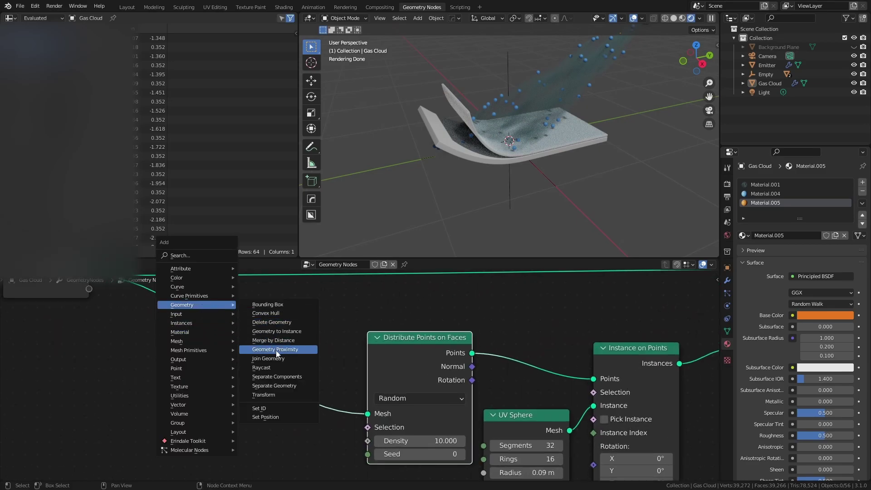
{"action": "left_click", "coordinate": [271, 395]}
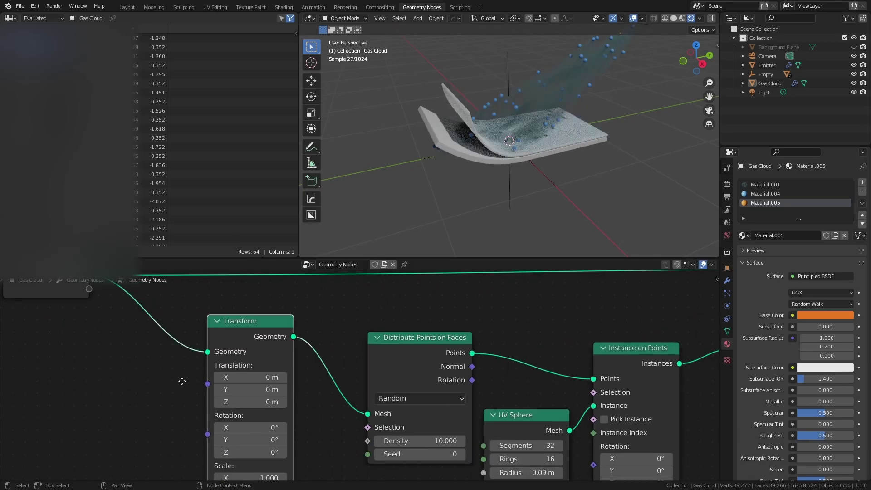
Set the Transform node's X and Y scale to 0.350
{"action": "middle_click_drag", "start_coordinate": [180, 388], "coordinate": [198, 288]}
{"action": "scroll", "coordinate": [261, 322], "scroll_direction": "up", "scroll_amount": 3}
{"action": "left_click_drag", "start_coordinate": [252, 381], "coordinate": [222, 395]}
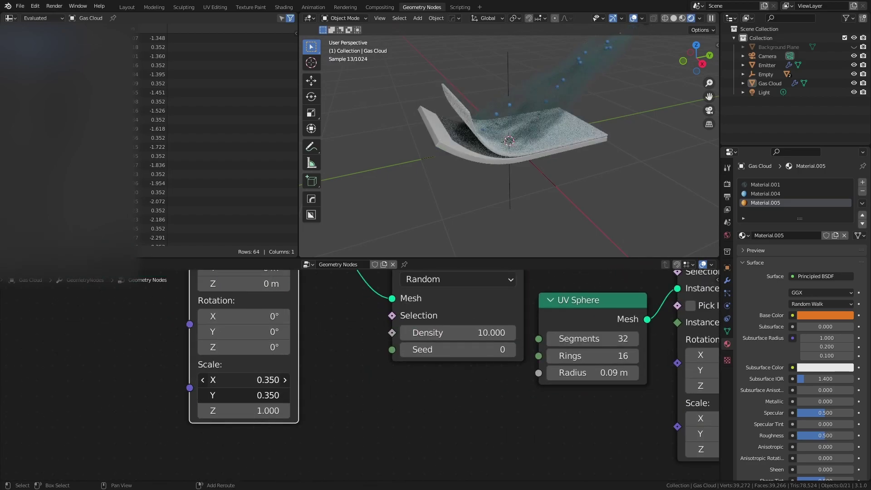
Preview the outputs of the Transform and Group Input nodes, and return the preview to Join Geometry
{"action": "middle_click_drag", "start_coordinate": [298, 288], "coordinate": [240, 367]}
{"action": "left_click", "coordinate": [210, 295], "text": "ctrl+shift"}
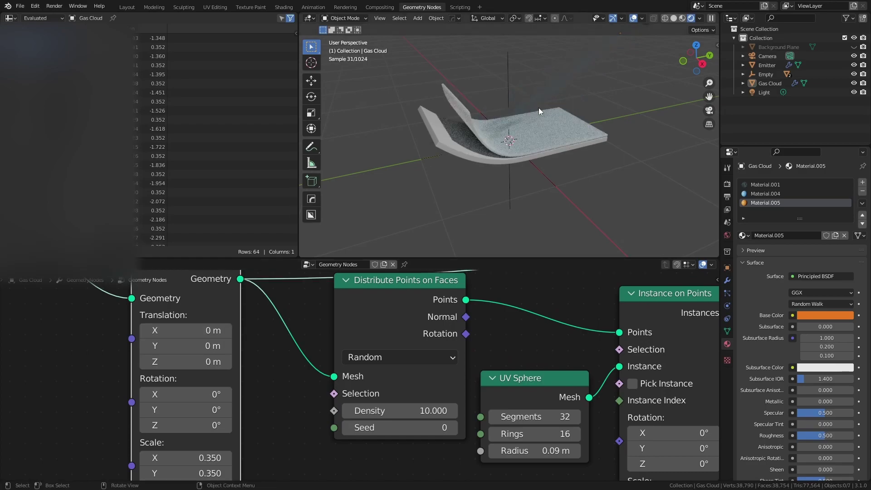
{"action": "middle_click_drag", "start_coordinate": [588, 99], "coordinate": [552, 126]}
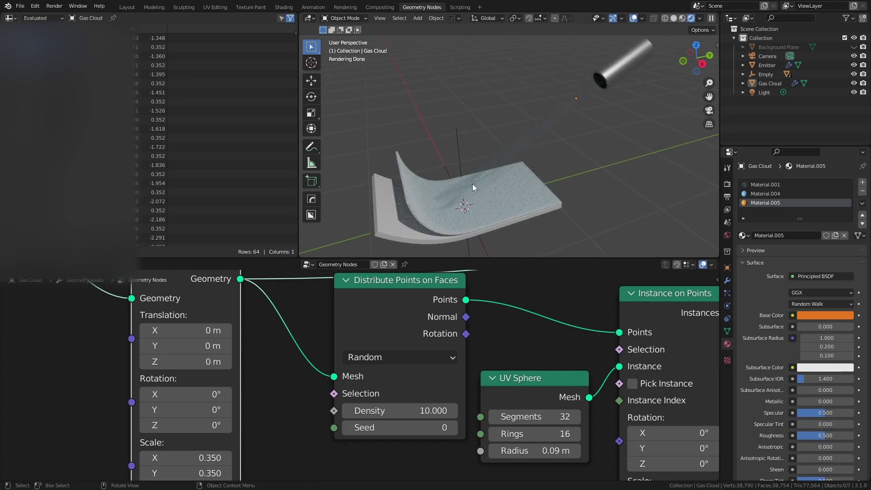
{"action": "scroll", "coordinate": [311, 342], "scroll_direction": "down", "scroll_amount": 4}
{"action": "middle_click_drag", "start_coordinate": [311, 341], "coordinate": [336, 420]}
{"action": "left_click", "coordinate": [76, 320], "text": "ctrl+shift"}
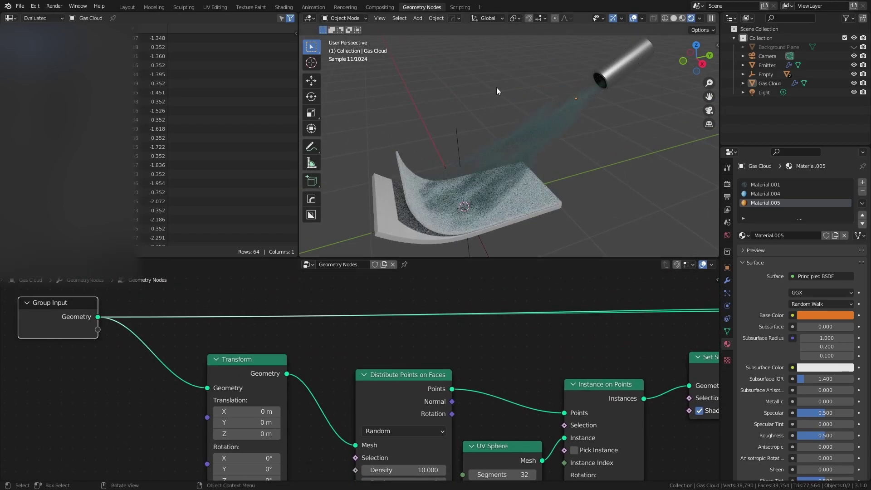
{"action": "middle_click_drag", "start_coordinate": [383, 371], "coordinate": [280, 325]}
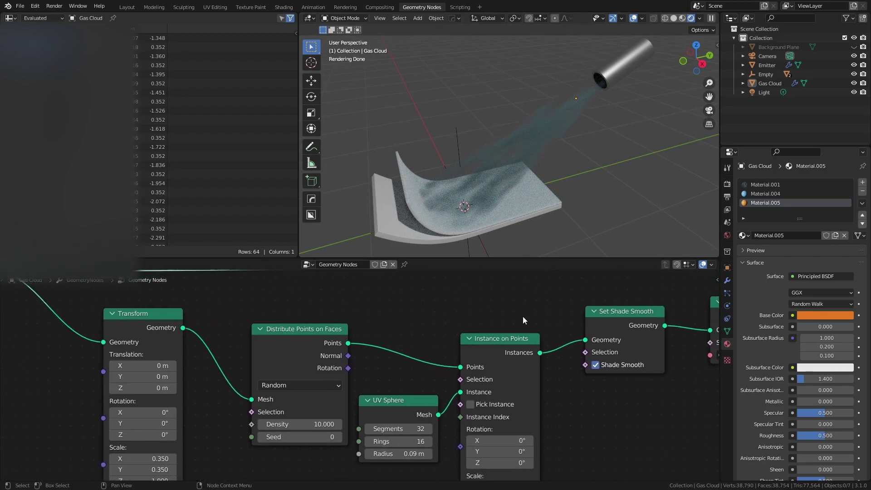
{"action": "middle_click_drag", "start_coordinate": [589, 318], "coordinate": [411, 317]}
{"action": "middle_click_drag", "start_coordinate": [571, 328], "coordinate": [455, 368]}
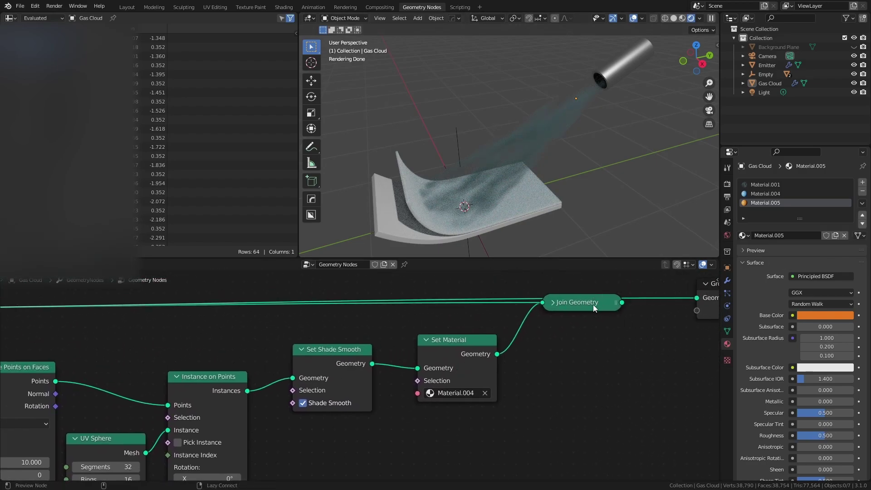
{"action": "left_click", "coordinate": [593, 303], "text": "ctrl+shift"}
Set the Transform node's Z scale to 0.930 so the particles span slightly less of the cloud's length
{"action": "middle_click_drag", "start_coordinate": [272, 409], "coordinate": [421, 322]}
{"action": "scroll", "coordinate": [543, 164], "scroll_direction": "up", "scroll_amount": 3}
{"action": "middle_click_drag", "start_coordinate": [543, 163], "coordinate": [597, 94], "text": "shift"}
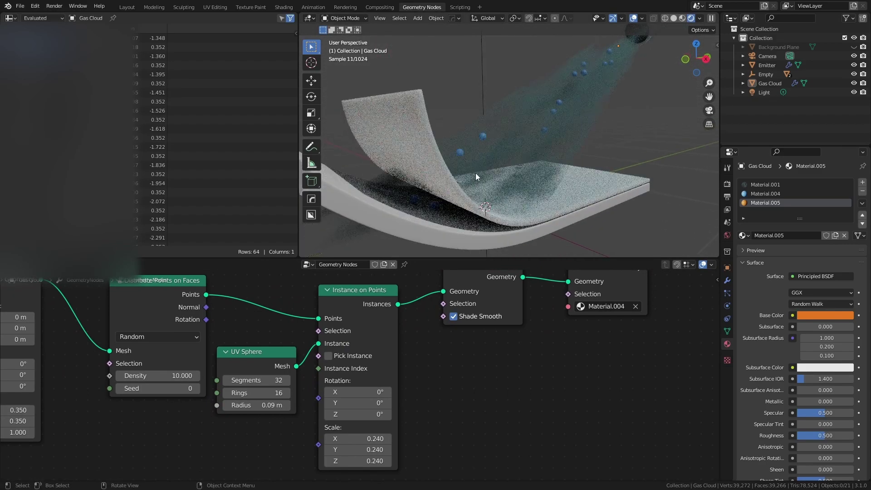
{"action": "middle_click_drag", "start_coordinate": [272, 431], "coordinate": [377, 415]}
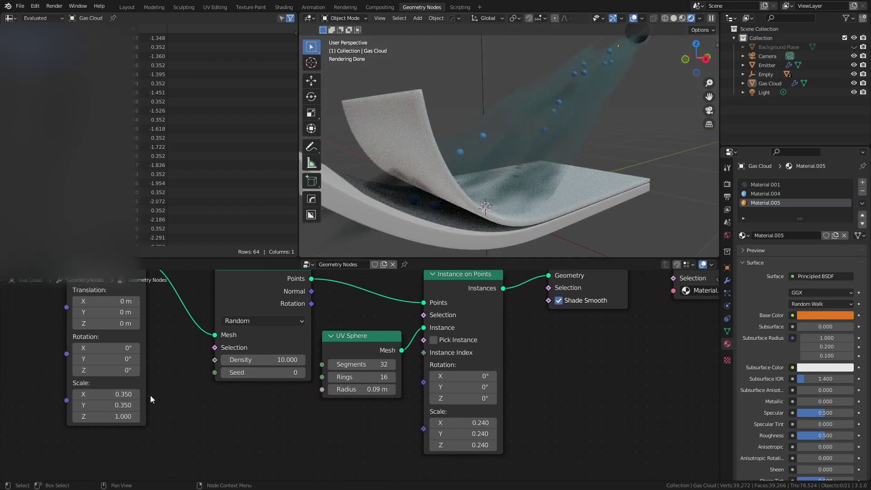
{"action": "mouse_move", "coordinate": [107, 417]}
{"action": "left_mouse_down"}
{"action": "mouse_move", "coordinate": [75, 416]}
{"action": "mouse_move", "coordinate": [104, 417]}
{"action": "left_mouse_up"}
Set the Gas Cloud object's origin to its geometry
{"action": "middle_click_drag", "start_coordinate": [606, 67], "coordinate": [537, 108], "text": "shift"}
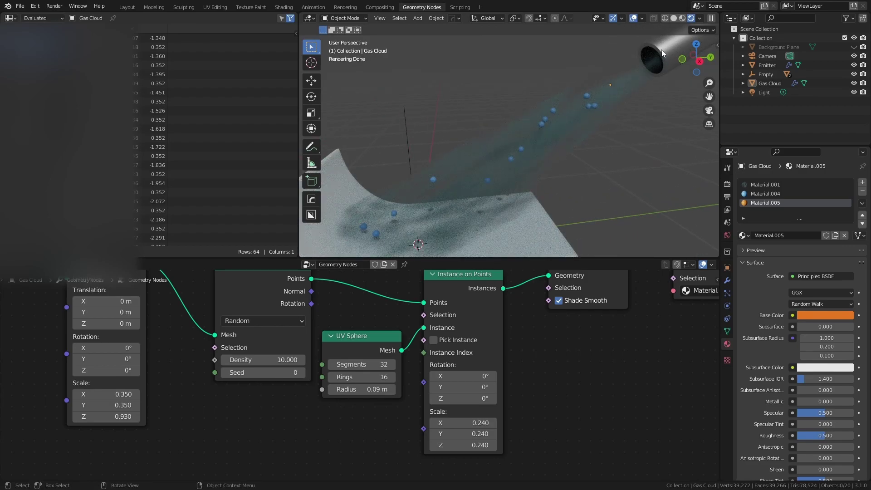
{"action": "left_click", "coordinate": [578, 137]}
{"action": "right_click", "coordinate": [535, 158]}
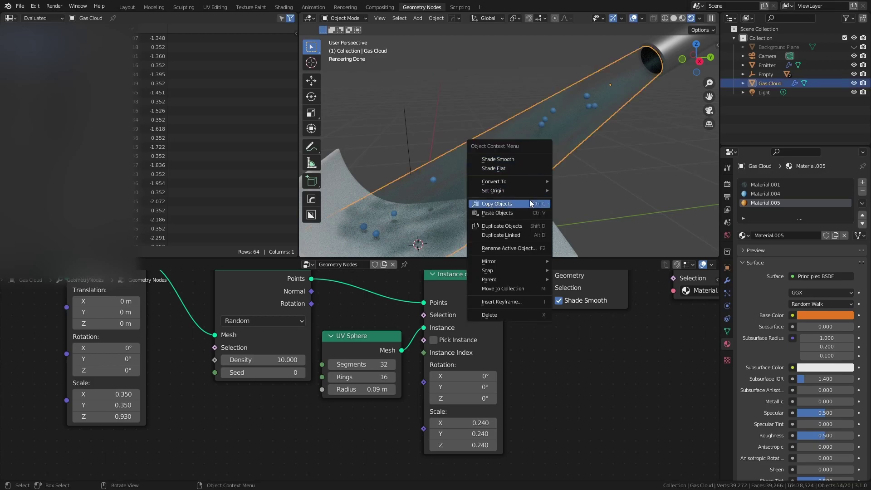
{"action": "mouse_move", "coordinate": [522, 191]}
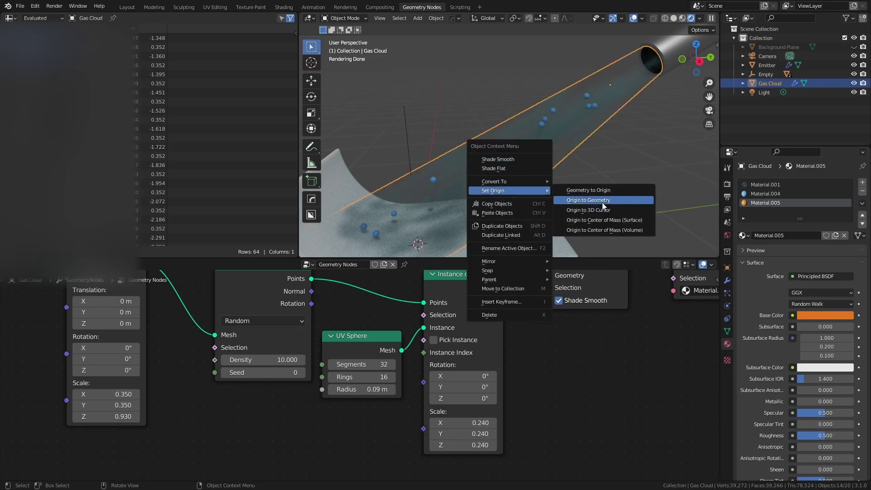
{"action": "left_click", "coordinate": [585, 201]}
{"action": "middle_click_drag", "start_coordinate": [540, 149], "coordinate": [447, 162]}
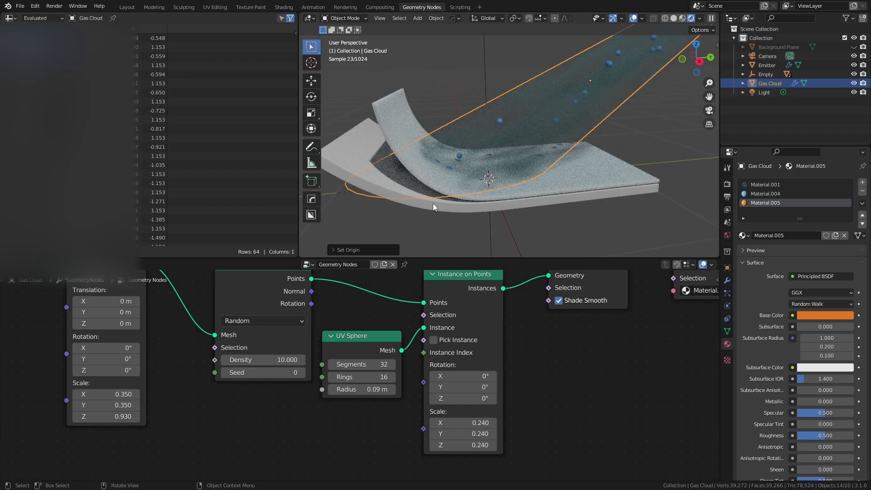
Set the Transform node's Z scale to 1.130
{"action": "left_click_drag", "start_coordinate": [121, 416], "coordinate": [141, 416]}
{"action": "middle_click_drag", "start_coordinate": [503, 148], "coordinate": [481, 208]}
{"action": "left_click", "coordinate": [591, 172]}
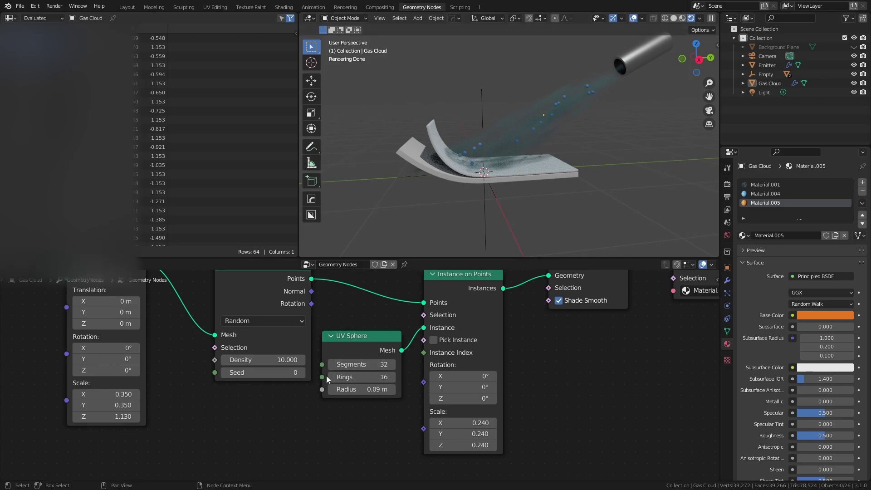
Duplicate the particle node chain from Transform to Set Material below the original and link its output to Join Geometry
{"action": "scroll", "coordinate": [326, 375], "scroll_direction": "down", "scroll_amount": 5}
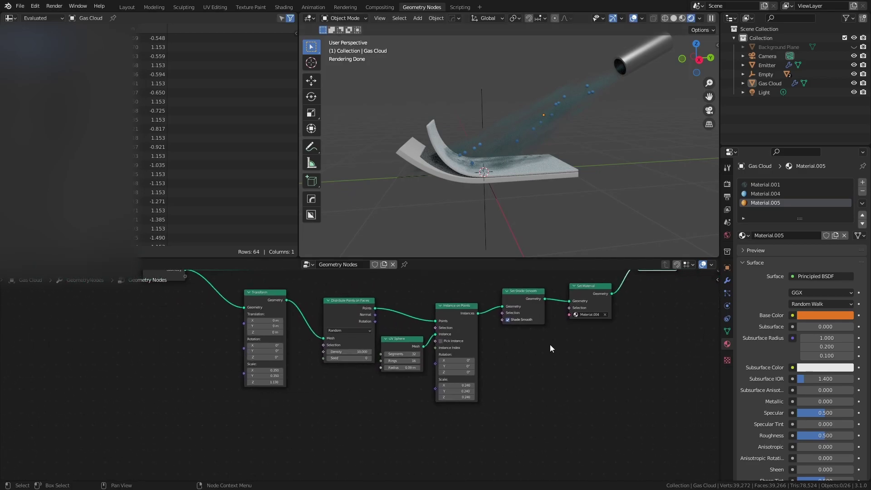
{"action": "left_click_drag", "start_coordinate": [236, 428], "coordinate": [602, 290]}
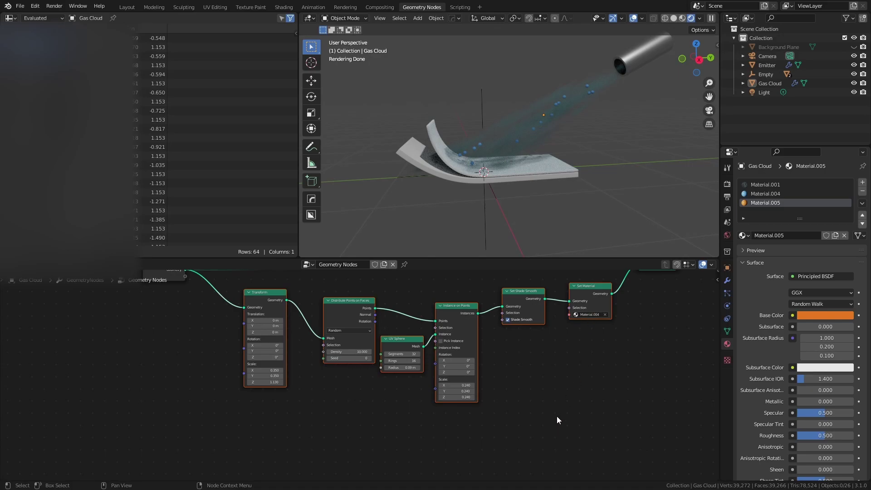
{"action": "scroll", "coordinate": [553, 410], "scroll_direction": "down", "scroll_amount": 1}
{"action": "key", "text": "g"}
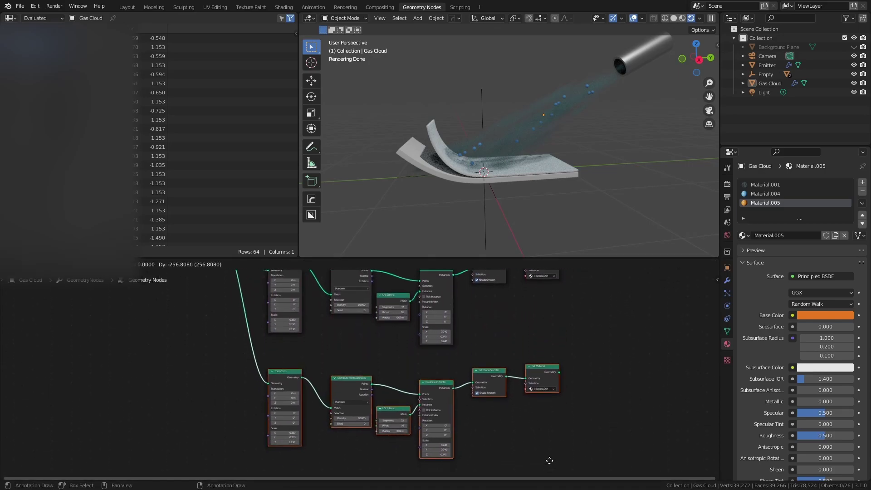
{"action": "left_click", "coordinate": [550, 472]}
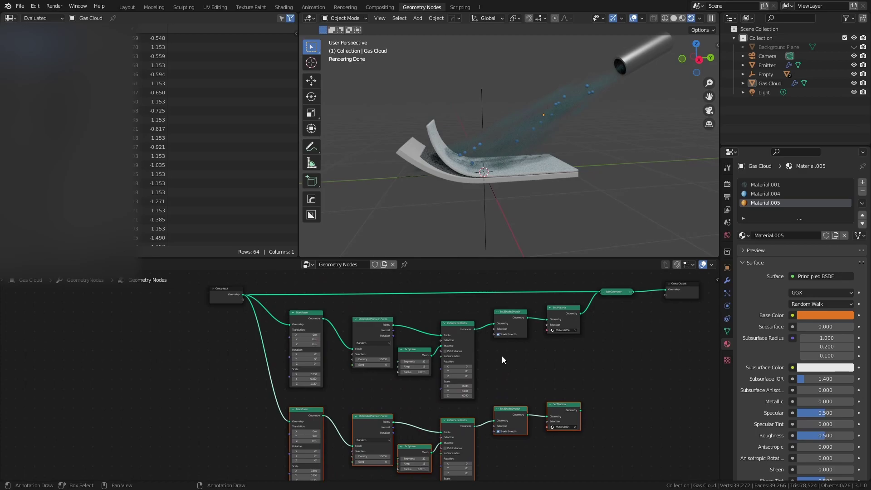
{"action": "scroll", "coordinate": [508, 369], "scroll_direction": "up", "scroll_amount": 3}
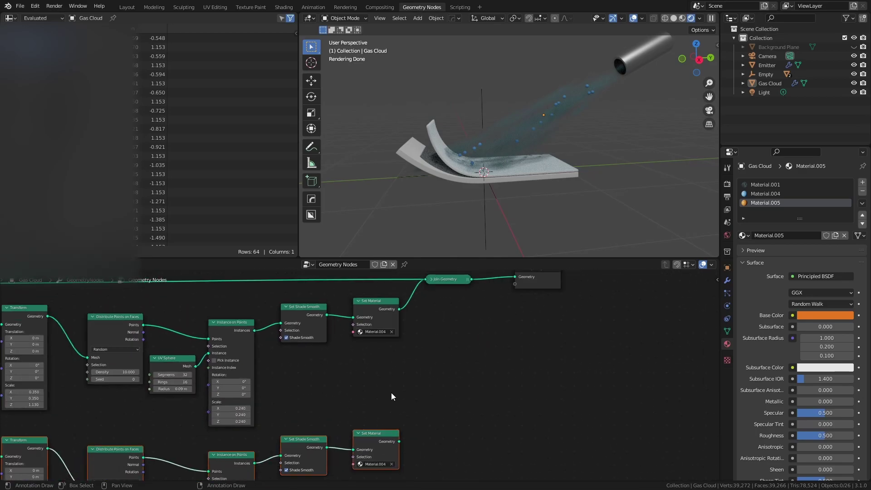
{"action": "left_click_drag", "start_coordinate": [399, 440], "coordinate": [429, 308]}
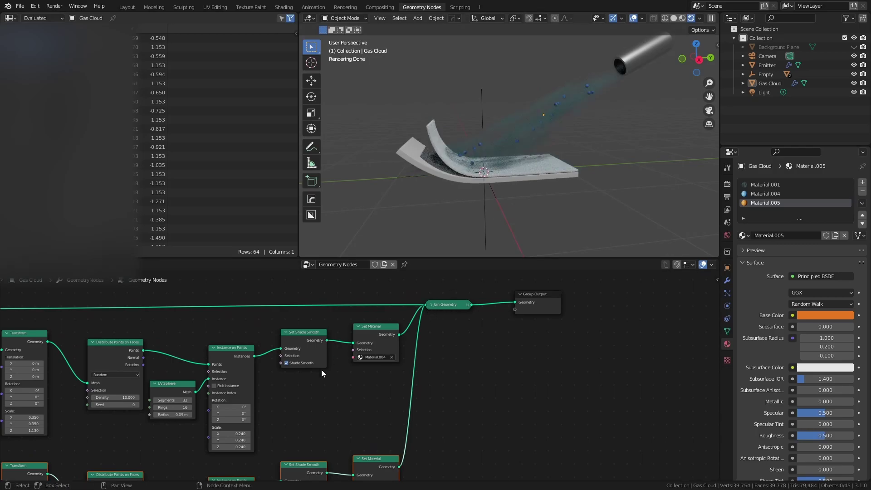
Assign Material.005 in the duplicated Set Material node
{"action": "scroll", "coordinate": [349, 324], "scroll_direction": "up", "scroll_amount": 4}
{"action": "left_click", "coordinate": [418, 411]}
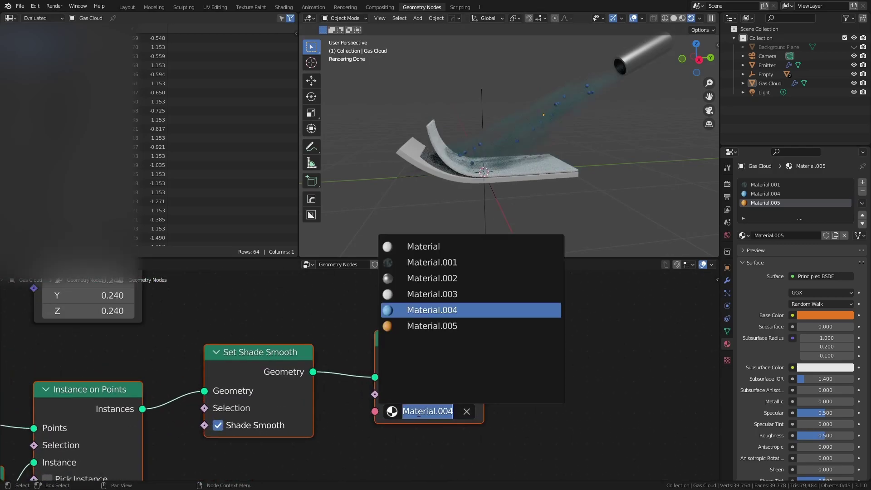
{"action": "left_click", "coordinate": [433, 326]}
Set the duplicated Transform node's scale to 1.800 in X and Y and 0.690 in Z
{"action": "middle_click_drag", "start_coordinate": [433, 326], "coordinate": [513, 344]}
{"action": "scroll", "coordinate": [224, 410], "scroll_direction": "down", "scroll_amount": 1}
{"action": "middle_click_drag", "start_coordinate": [224, 411], "coordinate": [239, 340]}
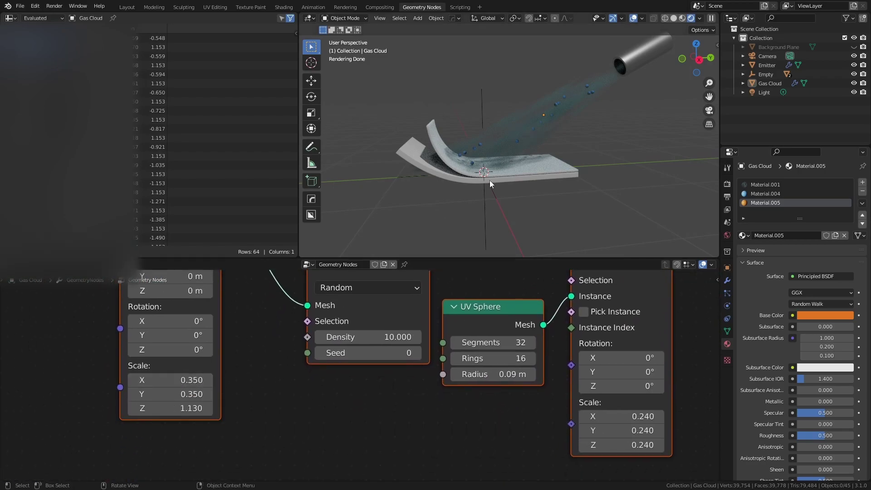
{"action": "left_click_drag", "start_coordinate": [172, 379], "coordinate": [170, 407]}
{"action": "middle_click_drag", "start_coordinate": [572, 145], "coordinate": [480, 148]}
Set the duplicated Distribute Points on Faces node's density to 2
{"action": "left_click", "coordinate": [382, 337]}
{"action": "type", "text": "2"}
{"action": "key", "text": "Return"}
{"action": "middle_click_drag", "start_coordinate": [524, 147], "coordinate": [572, 153]}
Set the duplicated Instance on Points node's scale to 0.390 on all axes
{"action": "middle_click_drag", "start_coordinate": [336, 402], "coordinate": [242, 420]}
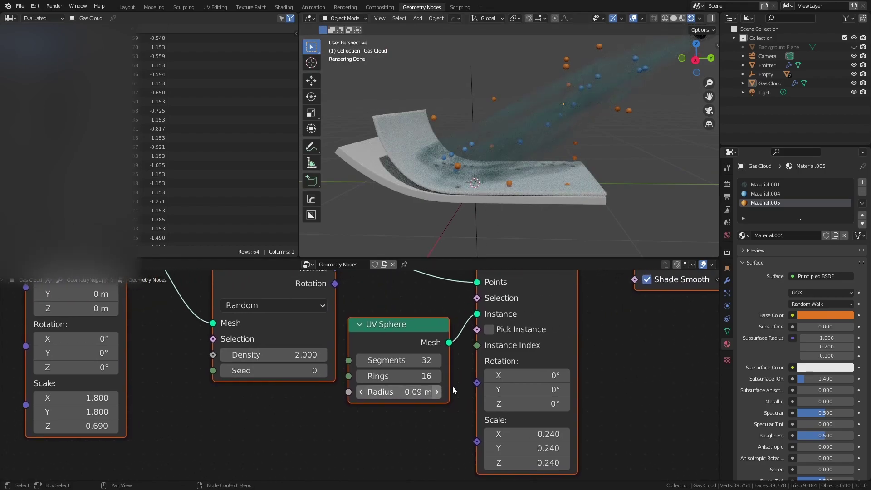
{"action": "left_click_drag", "start_coordinate": [525, 434], "coordinate": [550, 433], "text": "alt"}
{"action": "middle_click_drag", "start_coordinate": [639, 164], "coordinate": [627, 137]}
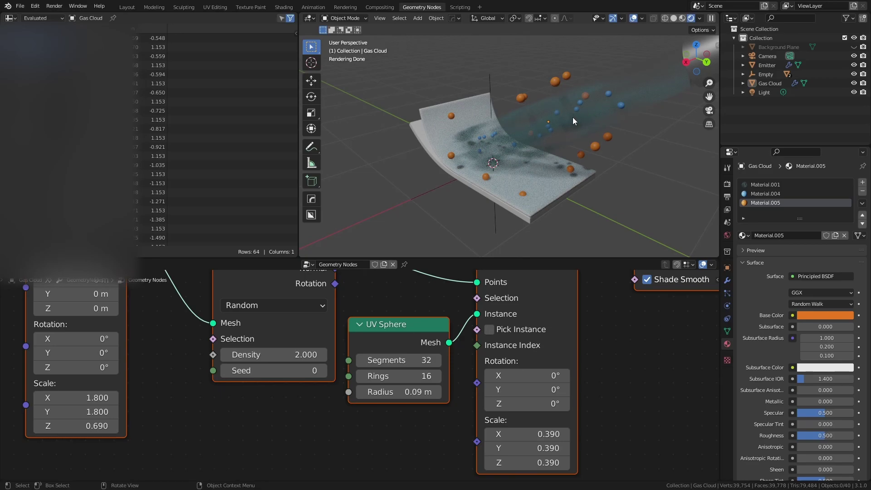
{"action": "middle_click_drag", "start_coordinate": [594, 135], "coordinate": [558, 148]}
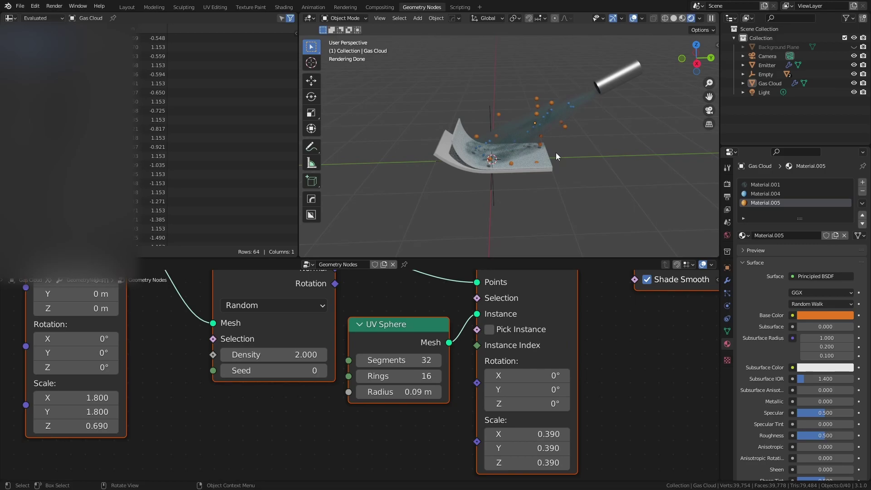
{"action": "scroll", "coordinate": [507, 350], "scroll_direction": "down", "scroll_amount": 5}
{"action": "middle_click_drag", "start_coordinate": [411, 340], "coordinate": [407, 411]}
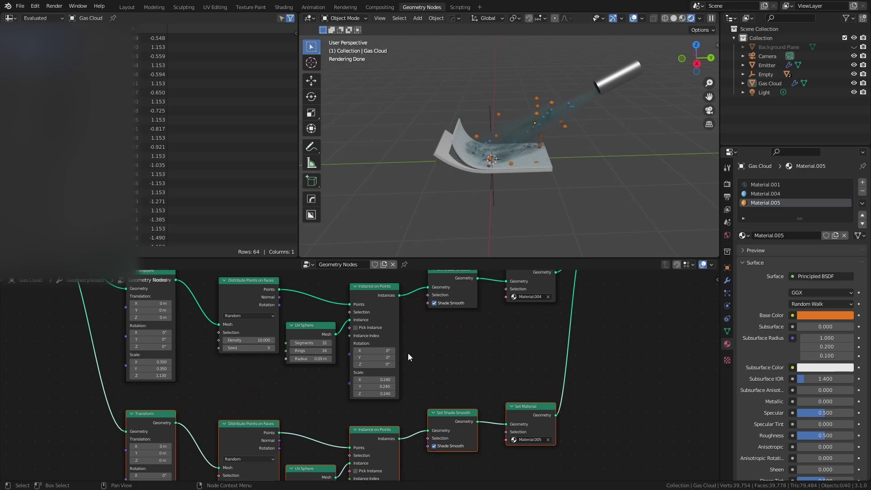
{"action": "scroll", "coordinate": [407, 353], "scroll_direction": "down", "scroll_amount": 3}
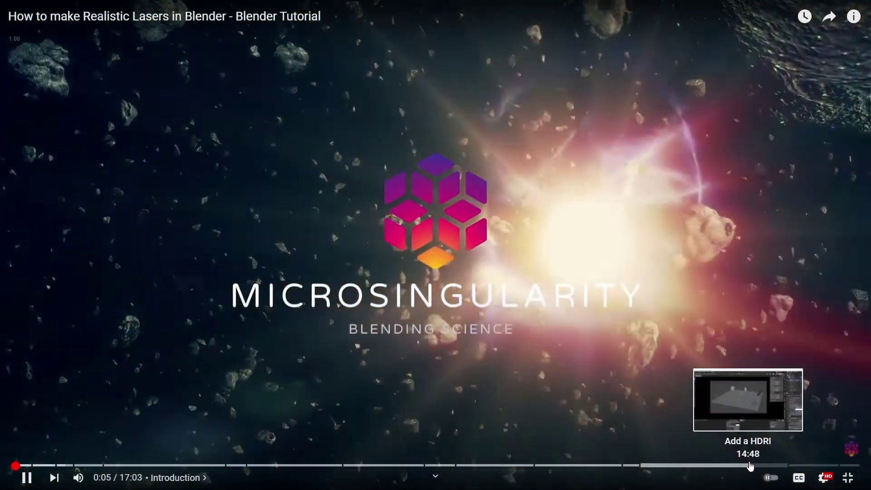
Skip the laser tutorial video ahead to the Add a HDRI chapter
{"action": "left_click", "coordinate": [753, 465]}
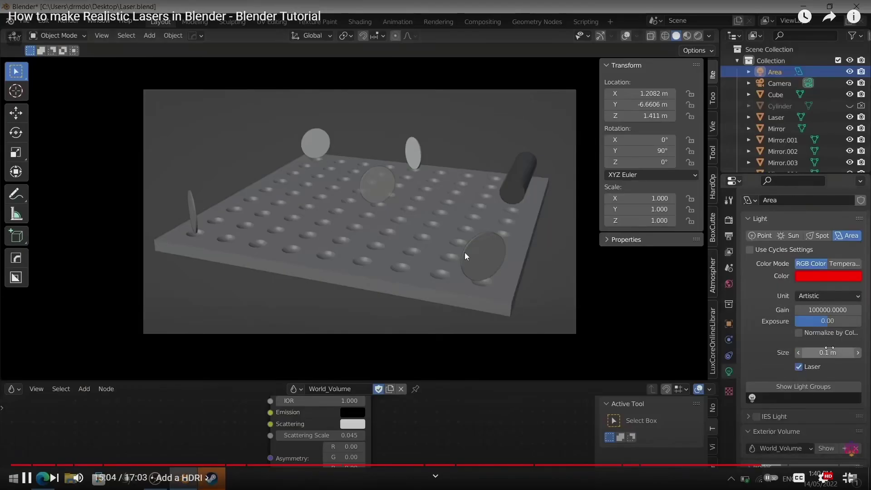
{"action": "left_click", "coordinate": [464, 252]}
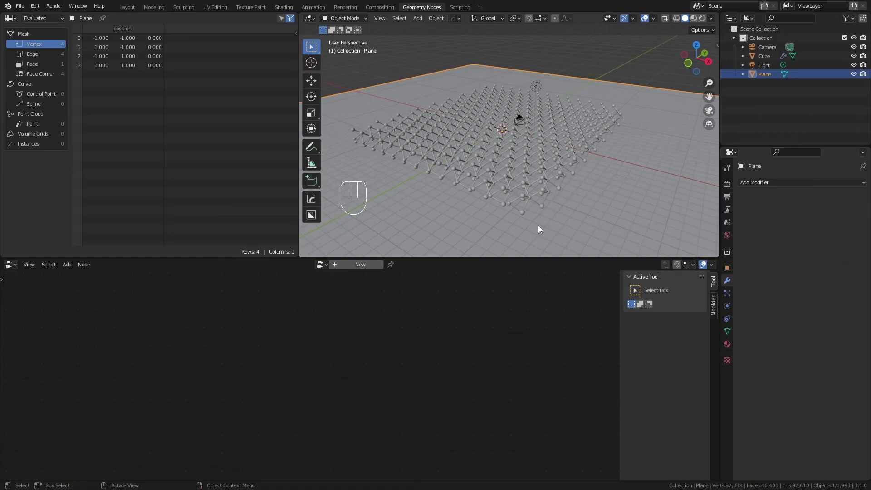
Set the Cube lattice's Y Count to 17, Layer Height to 2.155 and Bond Radius to 0.062 m
{"action": "left_click", "coordinate": [488, 159]}
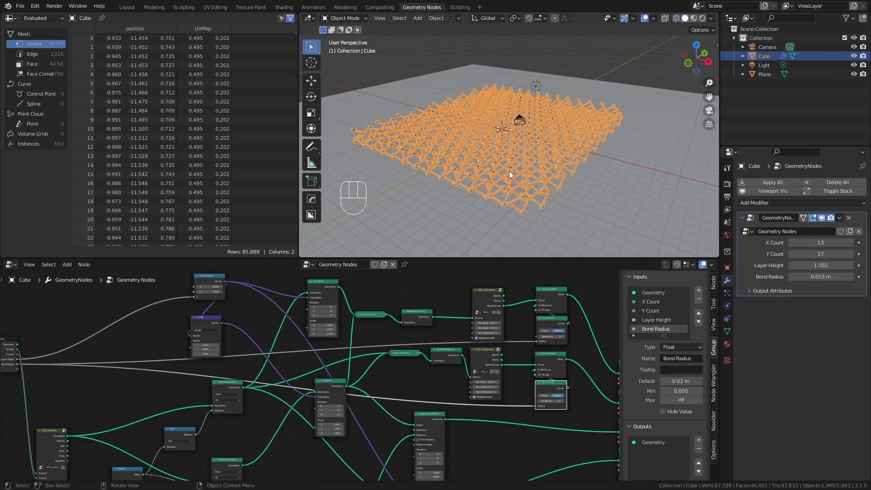
{"action": "scroll", "coordinate": [522, 176], "scroll_direction": "up", "scroll_amount": 4}
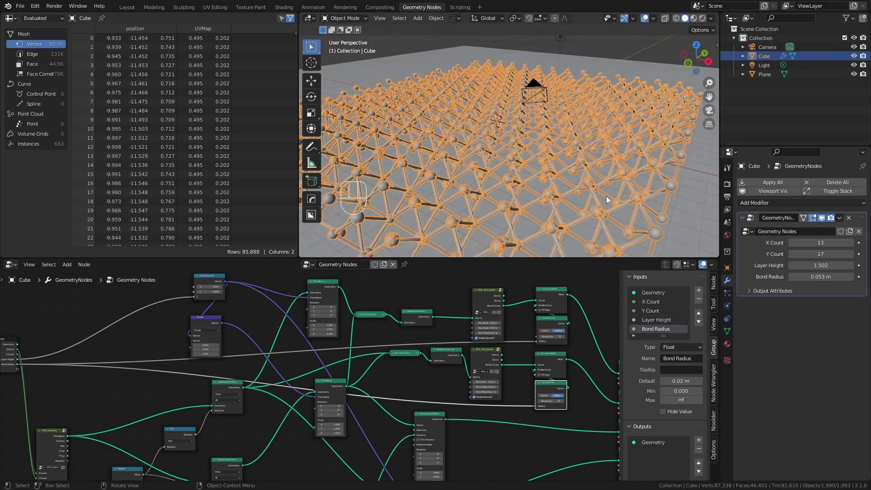
{"action": "left_click", "coordinate": [849, 254]}
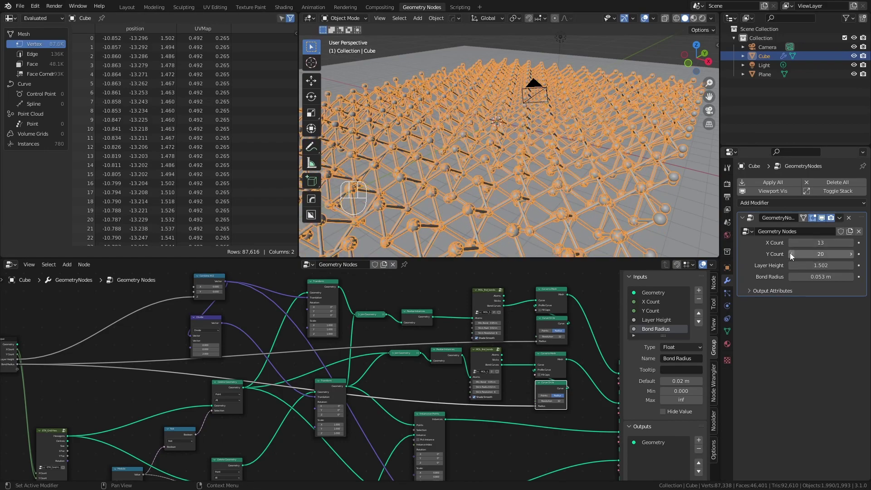
{"action": "left_click", "coordinate": [791, 254]}
{"action": "mouse_move", "coordinate": [811, 277]}
{"action": "left_mouse_down", "text": "shift"}
{"action": "mouse_move", "coordinate": [831, 276]}
{"action": "mouse_move", "coordinate": [815, 265]}
{"action": "mouse_move", "coordinate": [843, 266]}
{"action": "left_mouse_up", "text": "shift"}
{"action": "scroll", "coordinate": [504, 190], "scroll_direction": "down", "scroll_amount": 4}
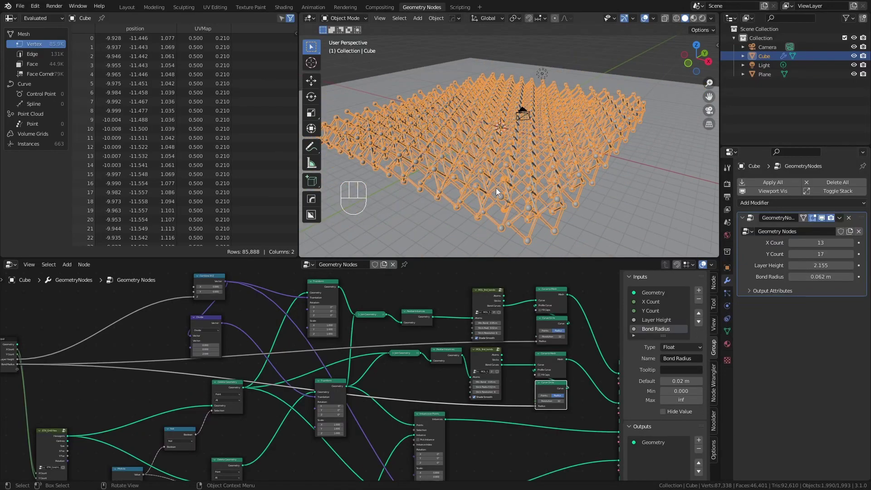
Switch the viewport to rendered shading and examine the lattice's colored atoms, bonds and shadows on the plane
{"action": "key", "text": "z"}
{"action": "left_click", "coordinate": [578, 65]}
{"action": "scroll", "coordinate": [522, 122], "scroll_direction": "up", "scroll_amount": 2}
{"action": "middle_click_drag", "start_coordinate": [512, 141], "coordinate": [511, 104], "text": "shift"}
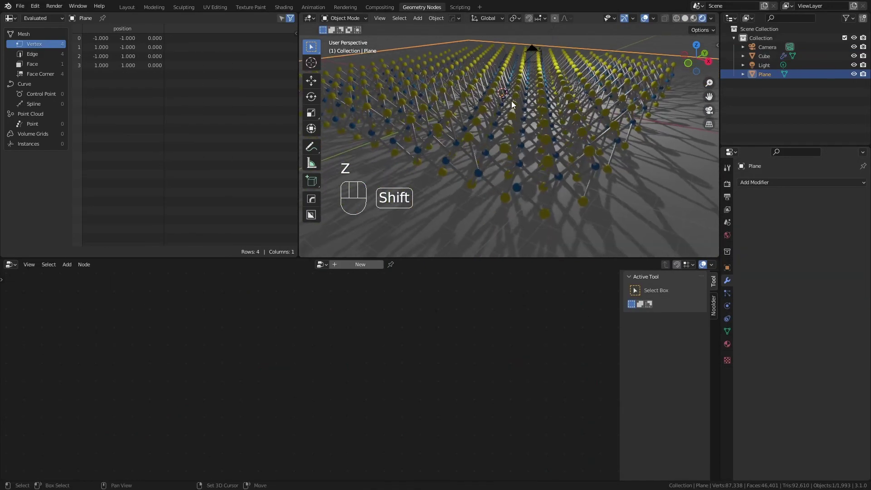
{"action": "scroll", "coordinate": [509, 129], "scroll_direction": "up", "scroll_amount": 3}
{"action": "scroll", "coordinate": [502, 134], "scroll_direction": "down", "scroll_amount": 3}
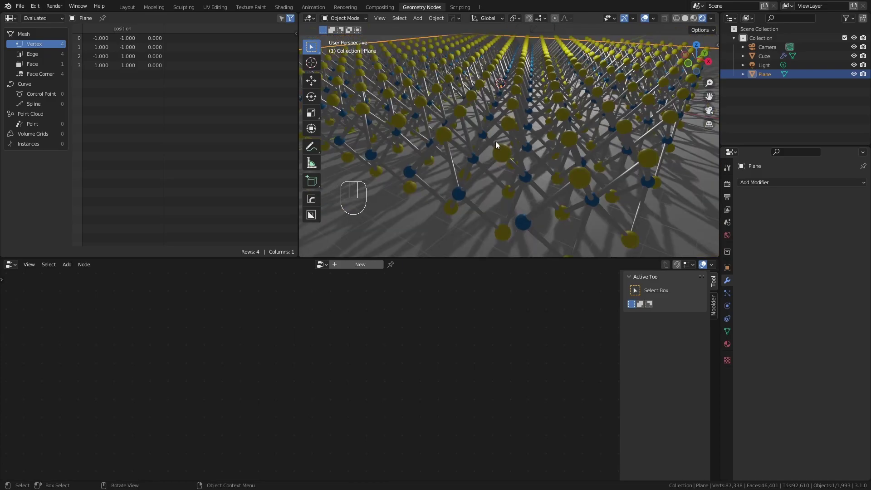
{"action": "scroll", "coordinate": [495, 140], "scroll_direction": "down", "scroll_amount": 4}
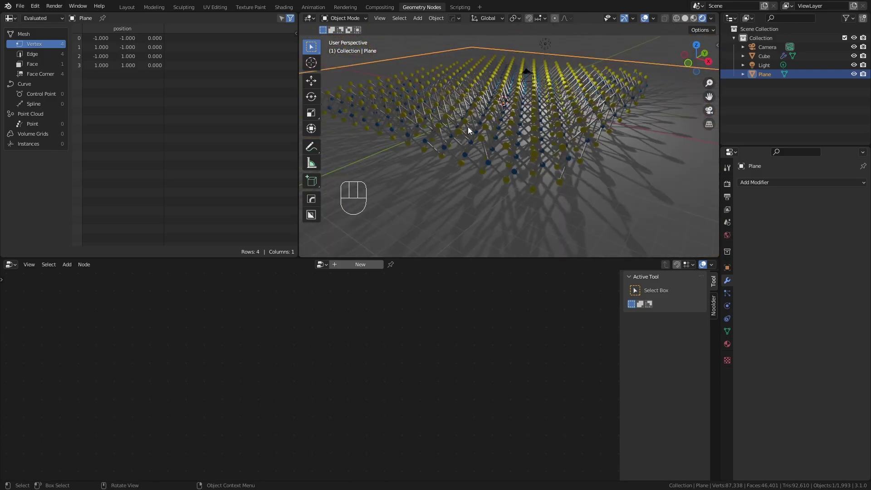
{"action": "middle_click_drag", "start_coordinate": [458, 127], "coordinate": [524, 96]}
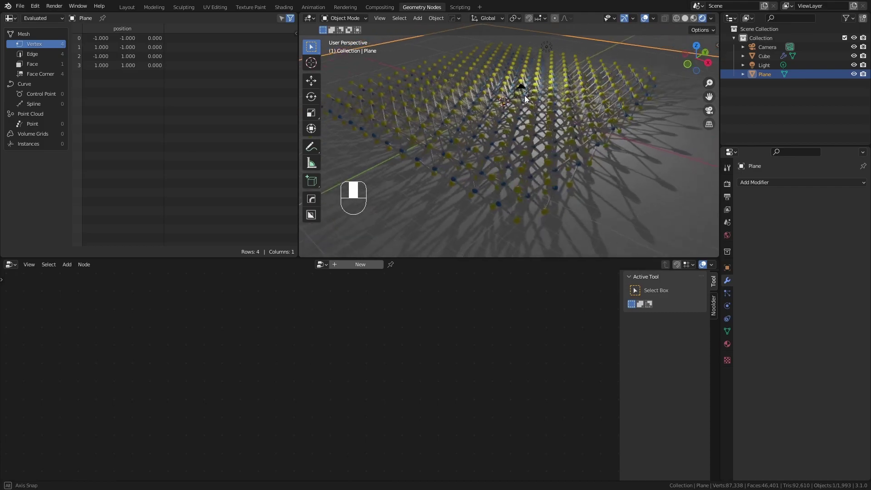
Return the viewport to solid shading and examine the lattice's atoms and bonds up close from its edge
{"action": "key", "text": "z"}
{"action": "scroll", "coordinate": [624, 148], "scroll_direction": "up", "scroll_amount": 6}
{"action": "middle_click_drag", "start_coordinate": [624, 147], "coordinate": [549, 134]}
{"action": "scroll", "coordinate": [551, 139], "scroll_direction": "down", "scroll_amount": 4}
{"action": "middle_click_drag", "start_coordinate": [526, 191], "coordinate": [527, 137], "text": "shift"}
{"action": "scroll", "coordinate": [527, 146], "scroll_direction": "up", "scroll_amount": 2}
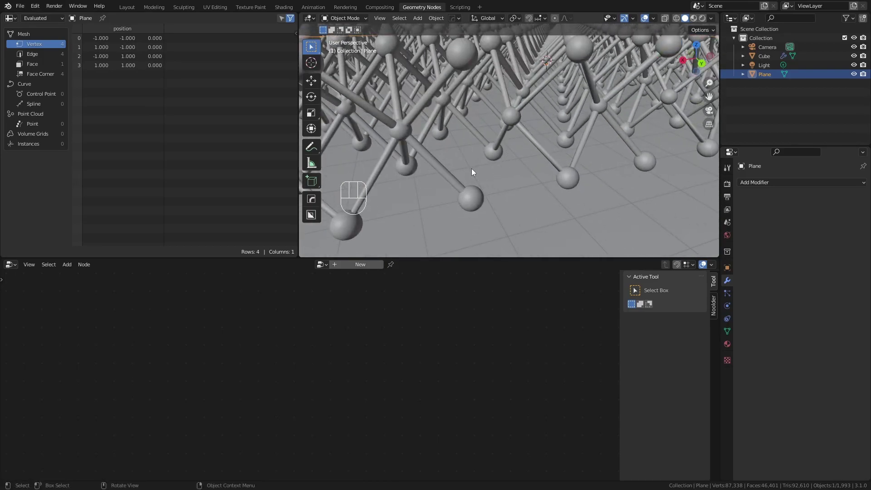
{"action": "scroll", "coordinate": [469, 169], "scroll_direction": "down", "scroll_amount": 5}
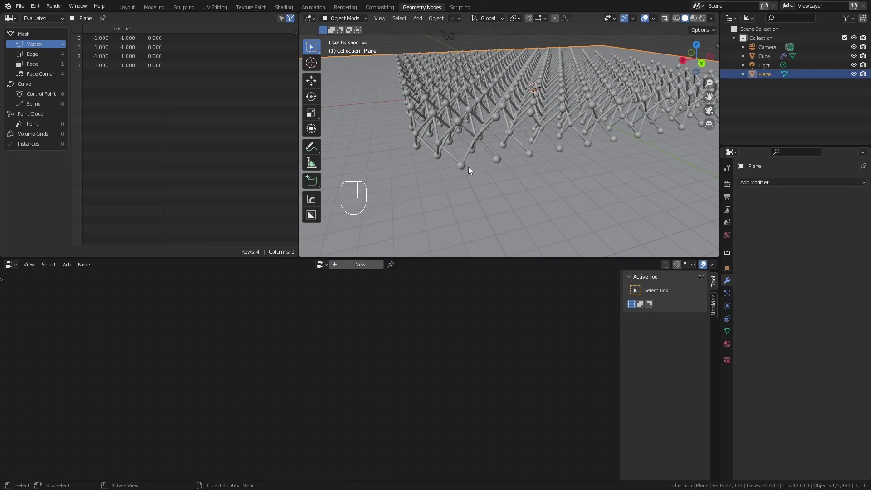
Select the Cube lattice and examine how its Combine XYZ, Divide and Transform nodes offset the atom layers
{"action": "left_click", "coordinate": [457, 130]}
{"action": "middle_click_drag", "start_coordinate": [254, 399], "coordinate": [166, 355]}
{"action": "scroll", "coordinate": [231, 352], "scroll_direction": "down", "scroll_amount": 1}
{"action": "middle_click_drag", "start_coordinate": [231, 352], "coordinate": [274, 359]}
{"action": "scroll", "coordinate": [173, 340], "scroll_direction": "up", "scroll_amount": 4}
{"action": "scroll", "coordinate": [174, 341], "scroll_direction": "up", "scroll_amount": 7}
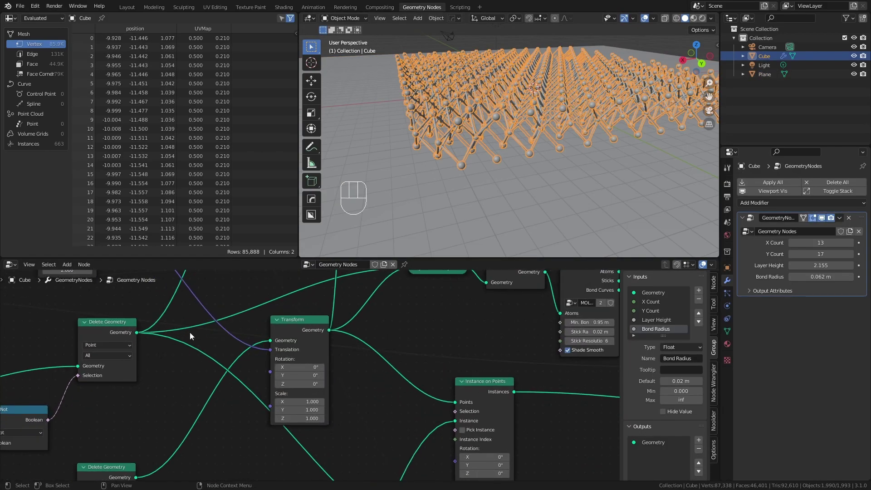
{"action": "middle_click_drag", "start_coordinate": [189, 340], "coordinate": [289, 434]}
{"action": "scroll", "coordinate": [231, 358], "scroll_direction": "up", "scroll_amount": 4}
{"action": "middle_click_drag", "start_coordinate": [226, 346], "coordinate": [311, 445]}
{"action": "middle_click_drag", "start_coordinate": [211, 360], "coordinate": [184, 411]}
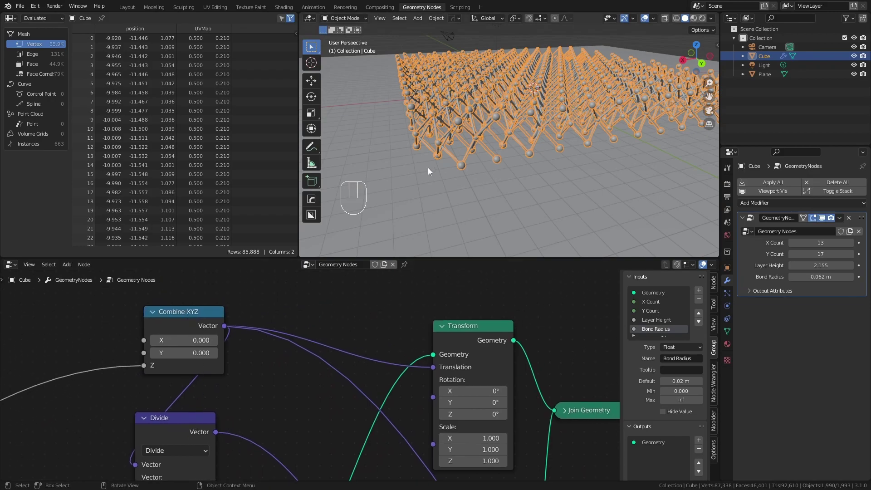
{"action": "scroll", "coordinate": [310, 374], "scroll_direction": "down", "scroll_amount": 2}
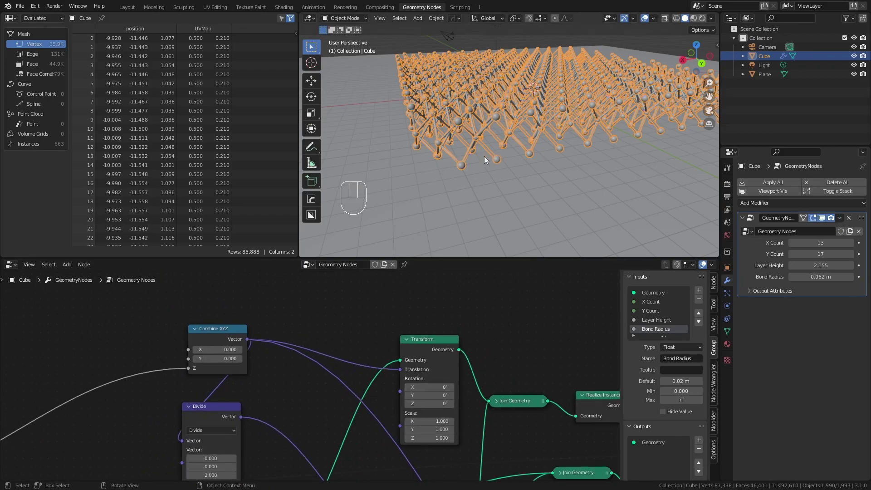
Examine the Group Input links and the ETK_Grid Hex, Index, Modulo, Not and Delete Geometry nodes that build the lattice points
{"action": "middle_click_drag", "start_coordinate": [27, 461], "coordinate": [208, 348]}
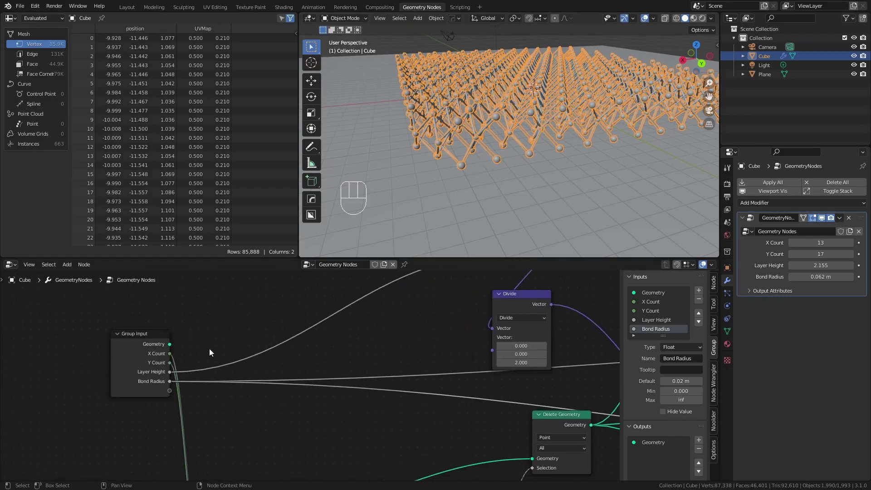
{"action": "scroll", "coordinate": [209, 353], "scroll_direction": "up", "scroll_amount": 1}
{"action": "middle_click_drag", "start_coordinate": [216, 385], "coordinate": [199, 281]}
{"action": "middle_click_drag", "start_coordinate": [228, 346], "coordinate": [214, 235]}
{"action": "scroll", "coordinate": [198, 335], "scroll_direction": "up", "scroll_amount": 1}
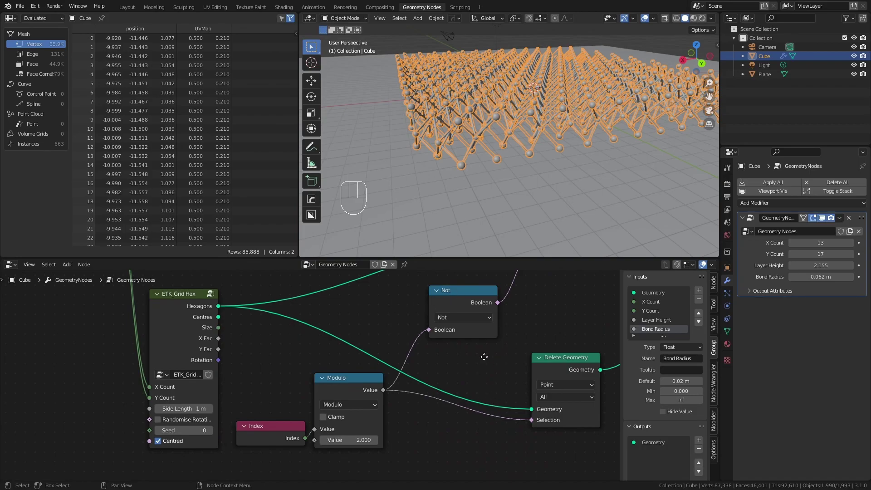
Follow the node tree from Delete Geometry to Group Output and examine how Realize Instances, MOL_find_bonds and Curve to Mesh build the bonds
{"action": "middle_click_drag", "start_coordinate": [487, 356], "coordinate": [392, 376]}
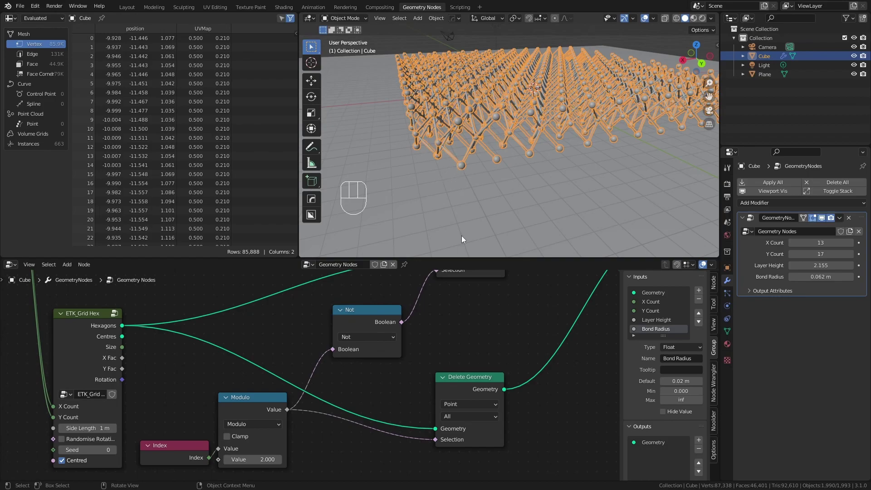
{"action": "middle_click_drag", "start_coordinate": [340, 366], "coordinate": [94, 377]}
{"action": "scroll", "coordinate": [324, 374], "scroll_direction": "down", "scroll_amount": 4}
{"action": "middle_click_drag", "start_coordinate": [574, 408], "coordinate": [329, 364]}
{"action": "scroll", "coordinate": [328, 366], "scroll_direction": "down", "scroll_amount": 4}
{"action": "middle_click_drag", "start_coordinate": [252, 472], "coordinate": [2, 468]}
{"action": "middle_click_drag", "start_coordinate": [467, 391], "coordinate": [555, 466]}
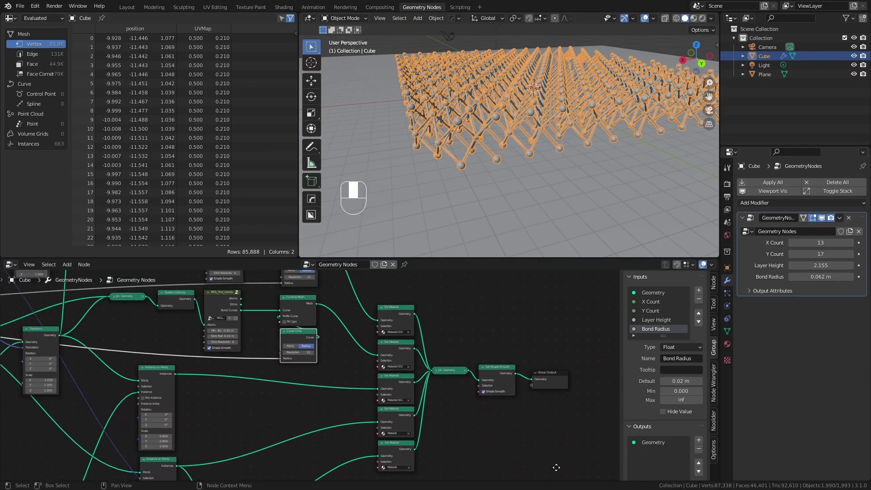
{"action": "middle_click_drag", "start_coordinate": [354, 386], "coordinate": [394, 412]}
{"action": "scroll", "coordinate": [312, 386], "scroll_direction": "up", "scroll_amount": 7}
{"action": "scroll", "coordinate": [285, 345], "scroll_direction": "up", "scroll_amount": 6}
{"action": "middle_click_drag", "start_coordinate": [297, 345], "coordinate": [377, 445]}
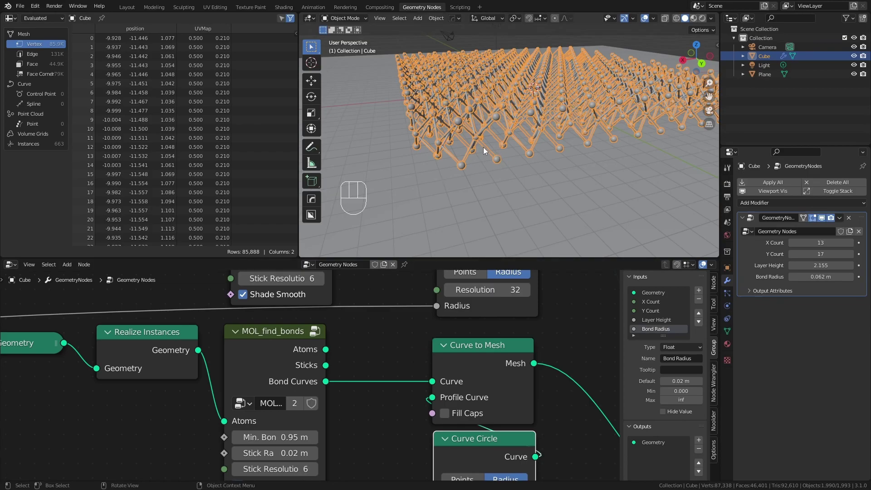
Switch the viewport to rendered shading and examine the bonds between the lattice's colored atoms up close
{"action": "key", "text": "z"}
{"action": "scroll", "coordinate": [476, 94], "scroll_direction": "up", "scroll_amount": 6}
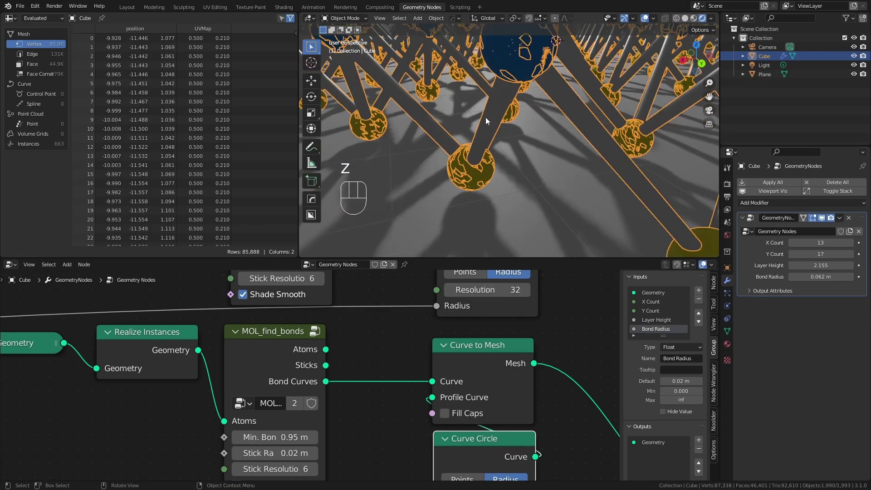
{"action": "scroll", "coordinate": [490, 131], "scroll_direction": "down", "scroll_amount": 4}
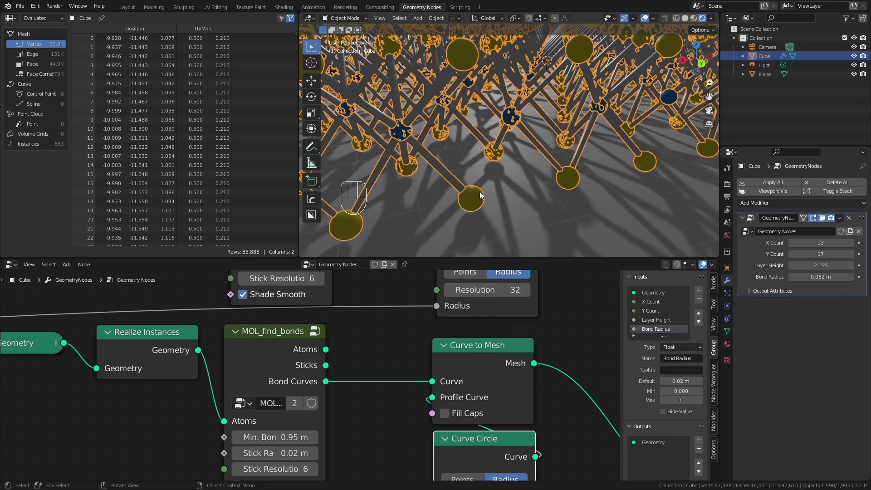
{"action": "scroll", "coordinate": [483, 181], "scroll_direction": "down", "scroll_amount": 6}
Select the Plane, examine the rendered lattice and its shadows without its selection outline, and reselect the Cube lattice
{"action": "left_click", "coordinate": [511, 203]}
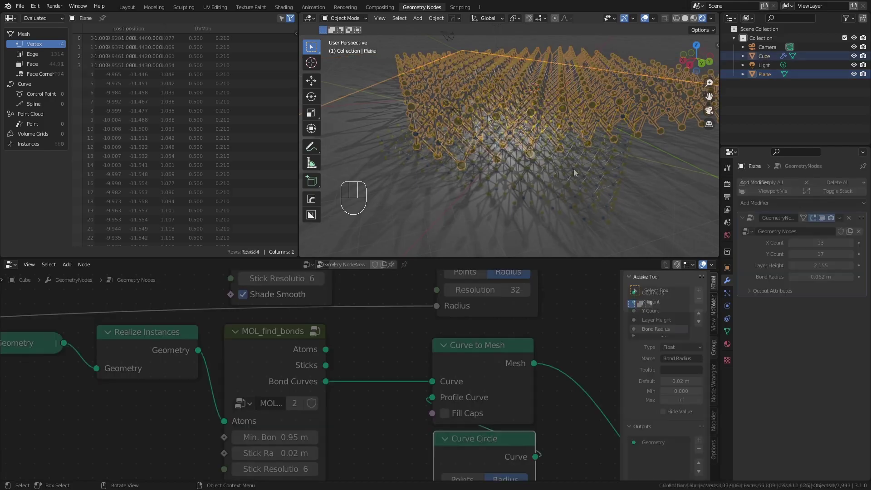
{"action": "left_click", "coordinate": [573, 168]}
{"action": "middle_click_drag", "start_coordinate": [573, 169], "coordinate": [553, 137]}
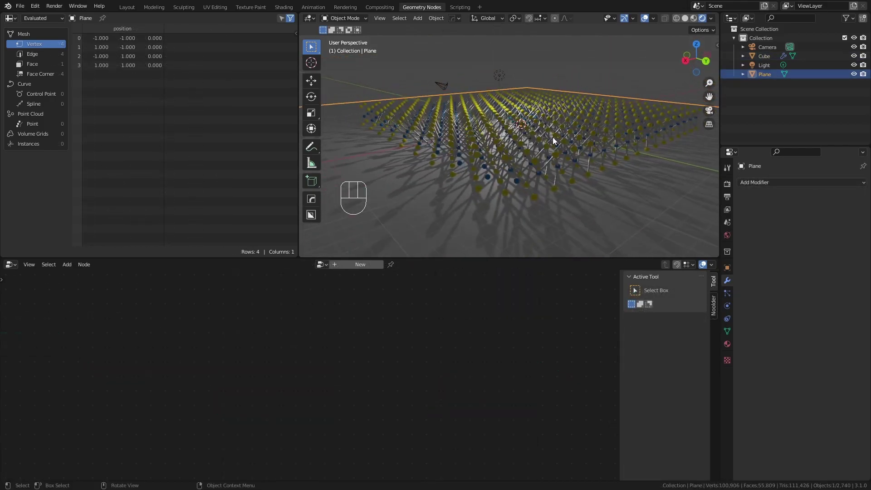
{"action": "scroll", "coordinate": [527, 140], "scroll_direction": "down", "scroll_amount": 1}
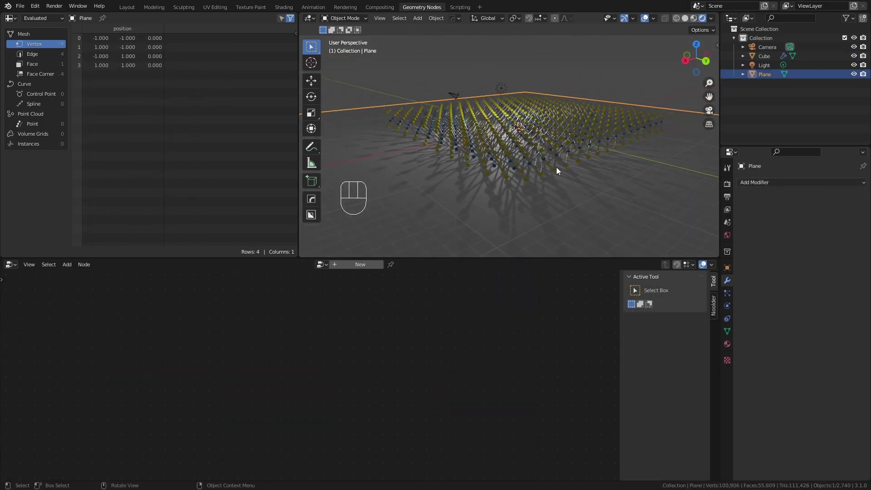
{"action": "middle_click_drag", "start_coordinate": [556, 167], "coordinate": [583, 201]}
{"action": "scroll", "coordinate": [516, 150], "scroll_direction": "up", "scroll_amount": 4}
{"action": "scroll", "coordinate": [594, 226], "scroll_direction": "down", "scroll_amount": 3}
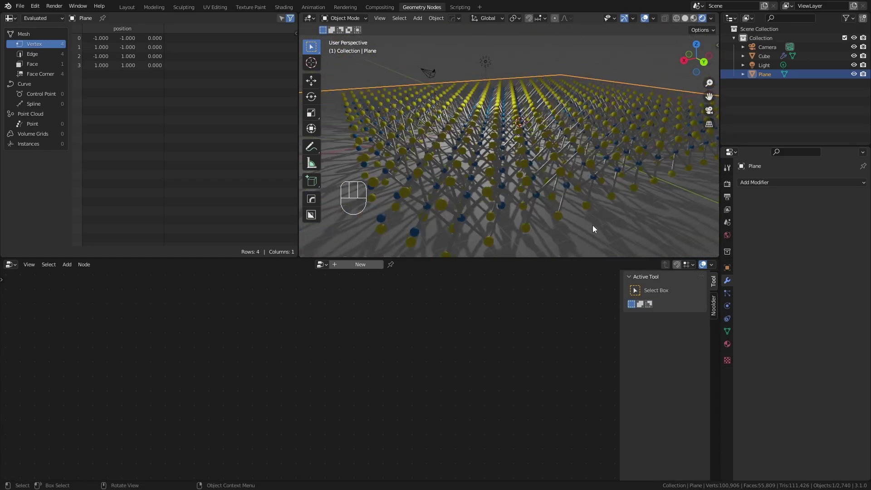
{"action": "scroll", "coordinate": [551, 192], "scroll_direction": "down", "scroll_amount": 2}
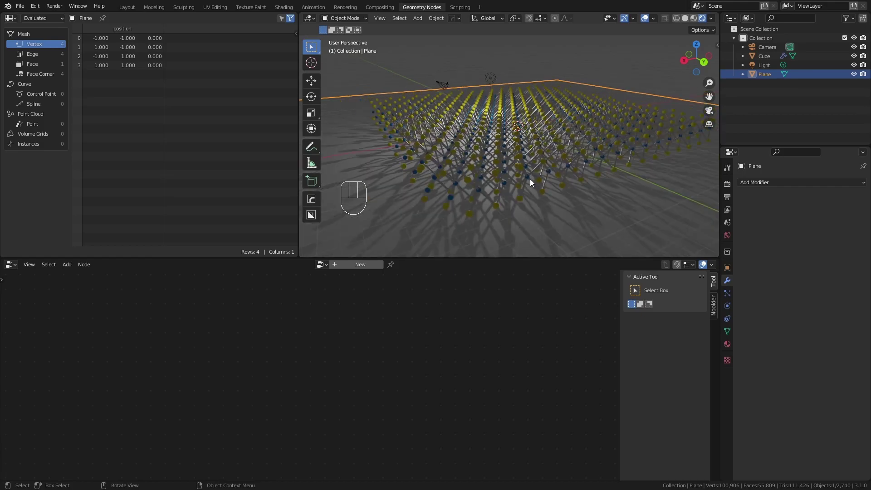
{"action": "left_click", "coordinate": [532, 179]}
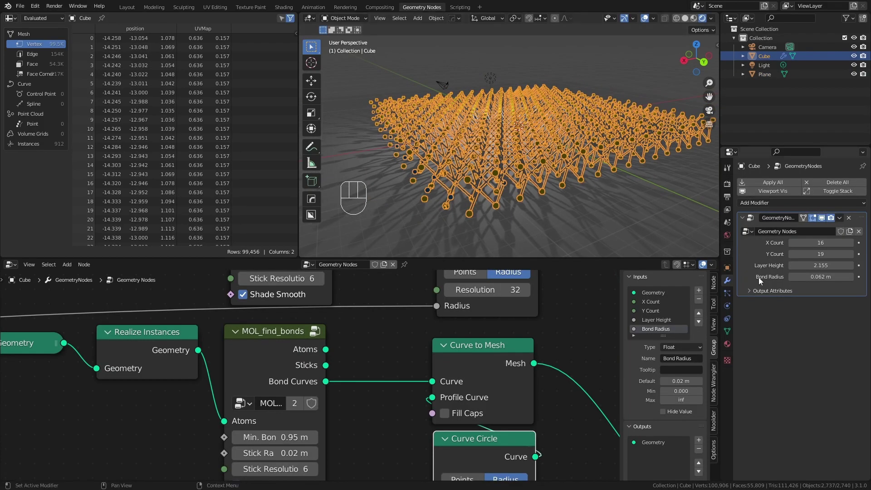